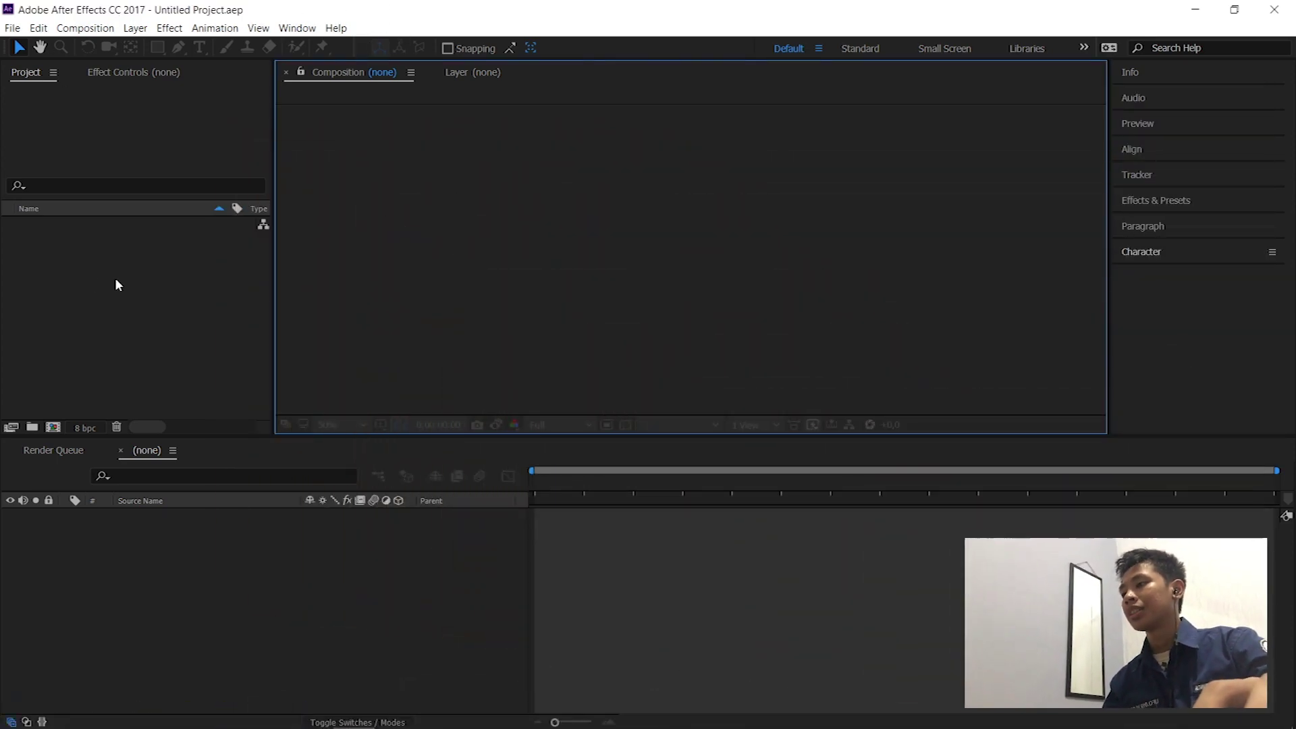
- Start a fresh, empty After Effects project
{"action": "left_click", "coordinate": [12, 28]}
{"action": "mouse_move", "coordinate": [135, 45]}
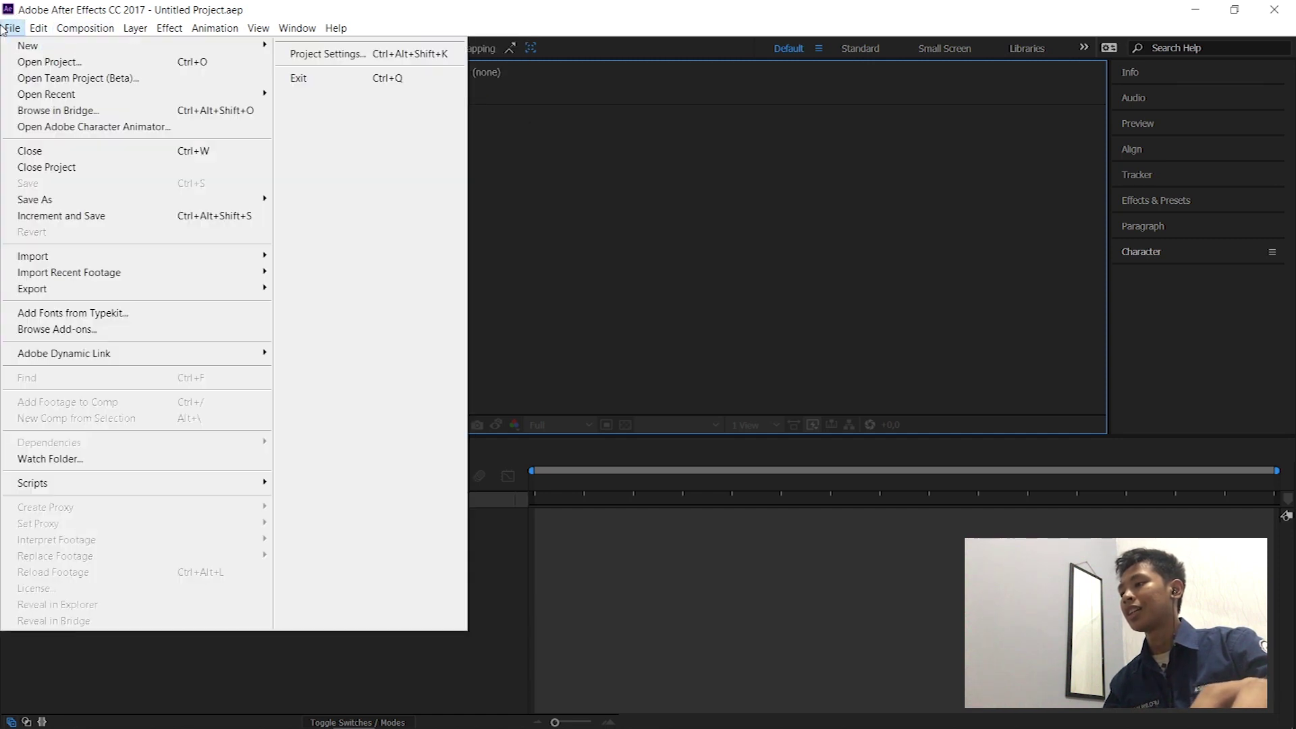
{"action": "left_click", "coordinate": [290, 47]}
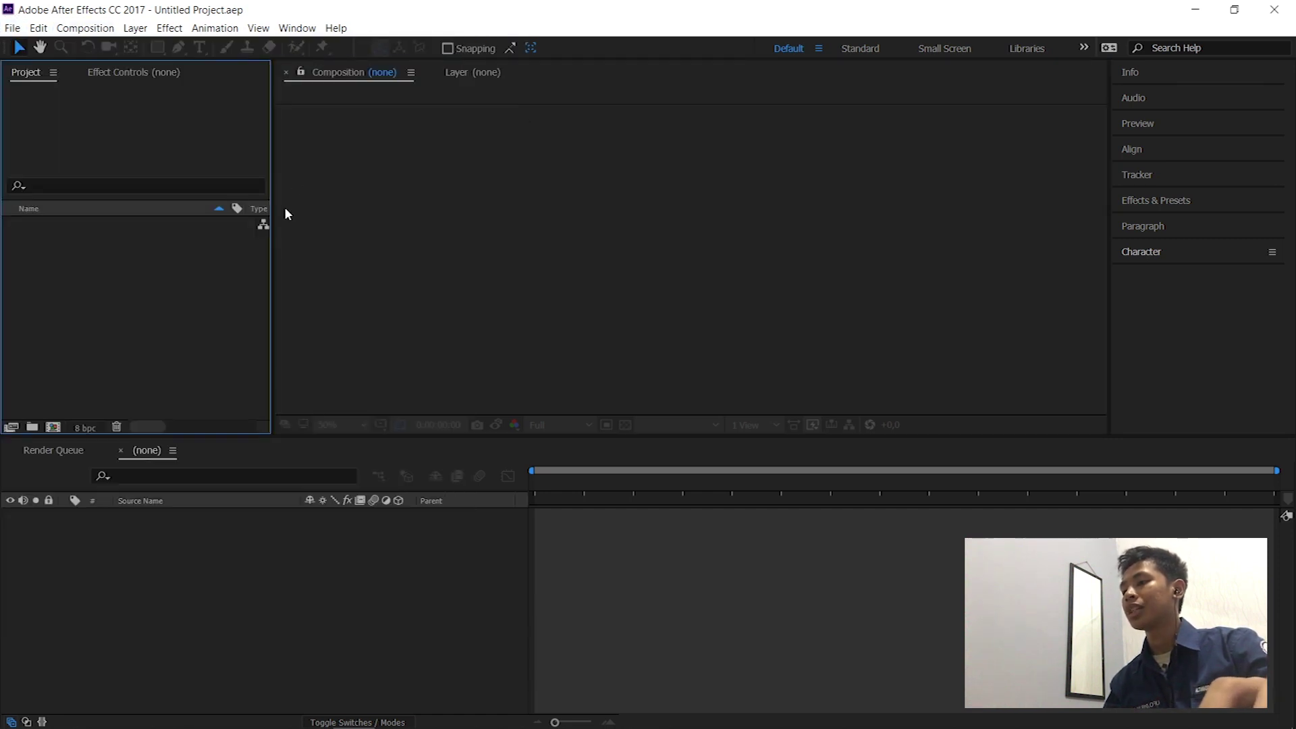
- Create a 1920×1080 composition named MOTION with a duration of 0;00;05;00
{"action": "right_click", "coordinate": [224, 305]}
{"action": "left_click", "coordinate": [210, 293]}
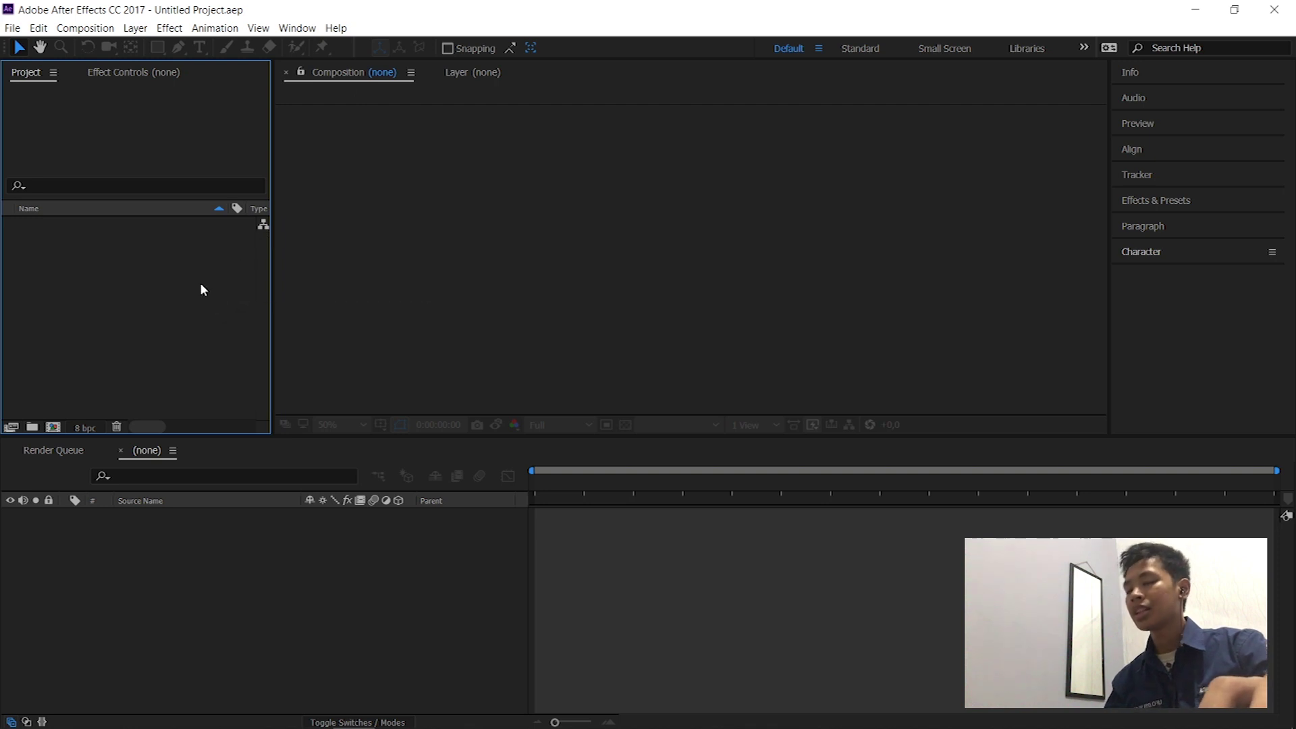
{"action": "right_click", "coordinate": [201, 284]}
{"action": "right_click", "coordinate": [137, 267]}
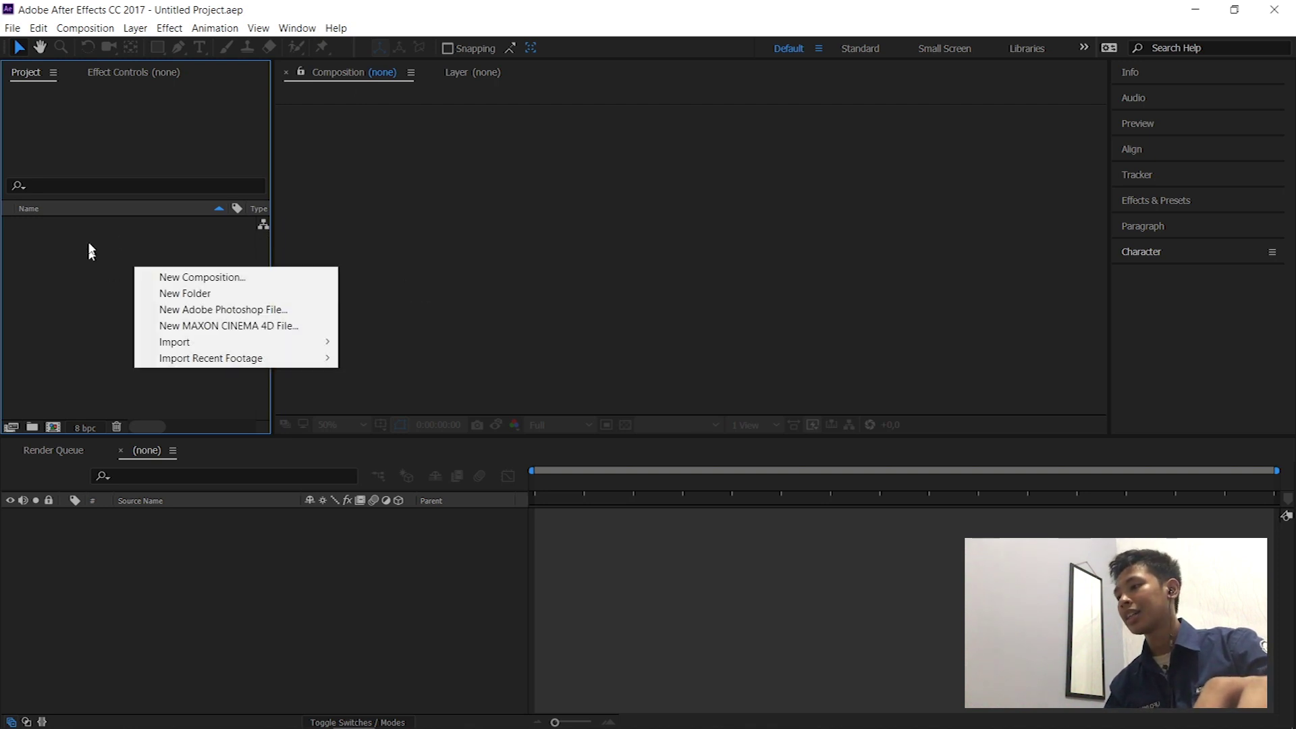
{"action": "left_click", "coordinate": [164, 278]}
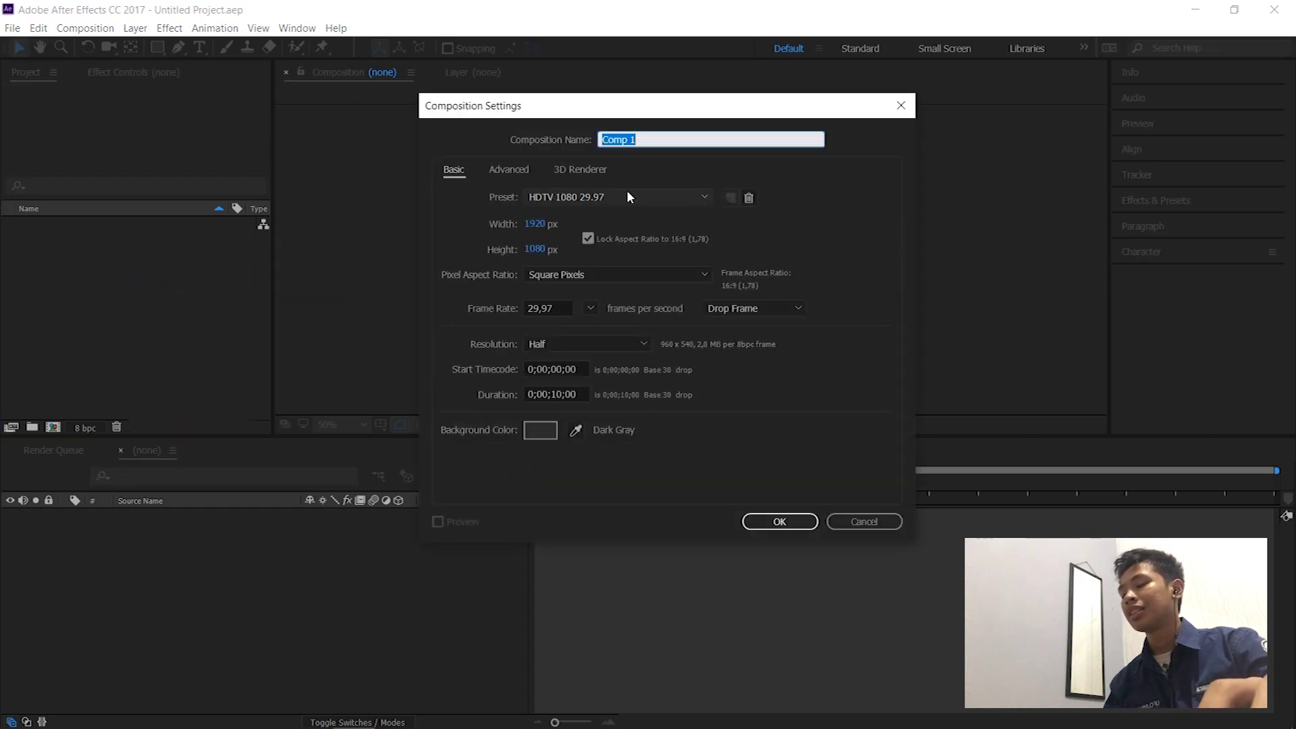
{"action": "key", "text": "Caps_Lock"}
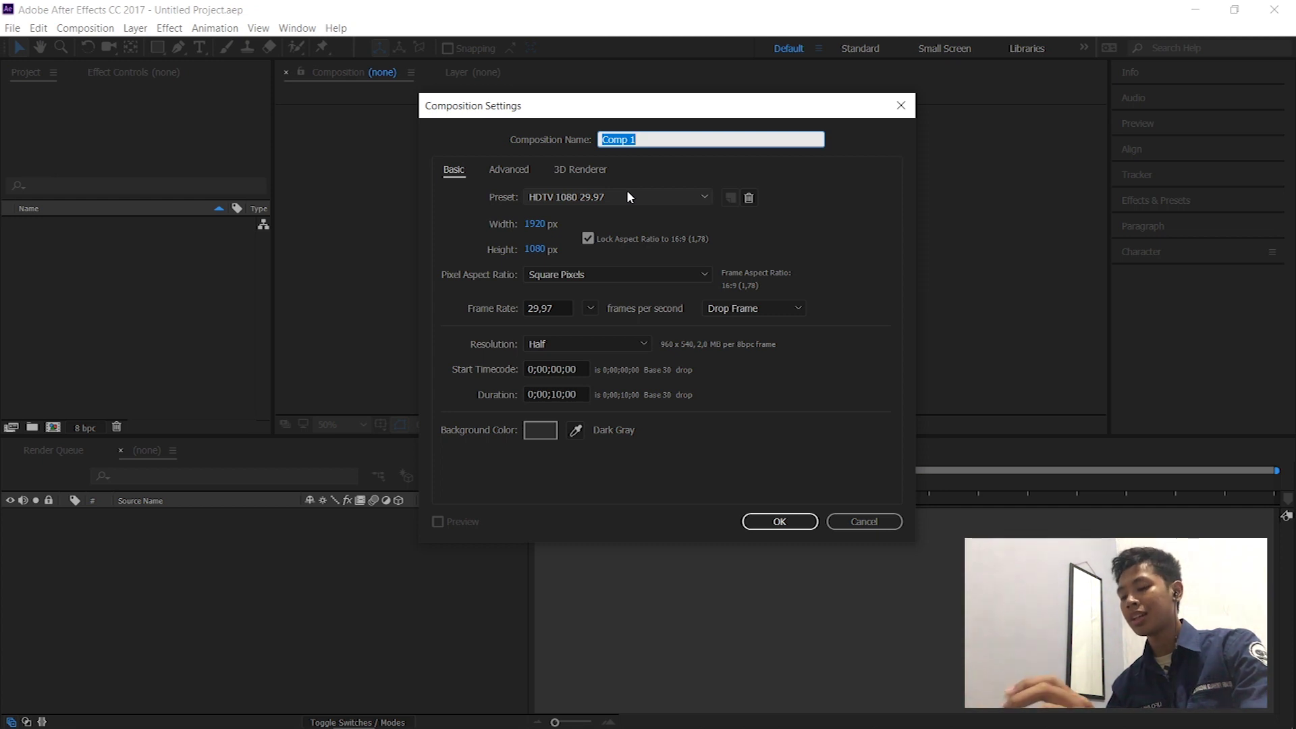
{"action": "type", "text": "MOTION"}
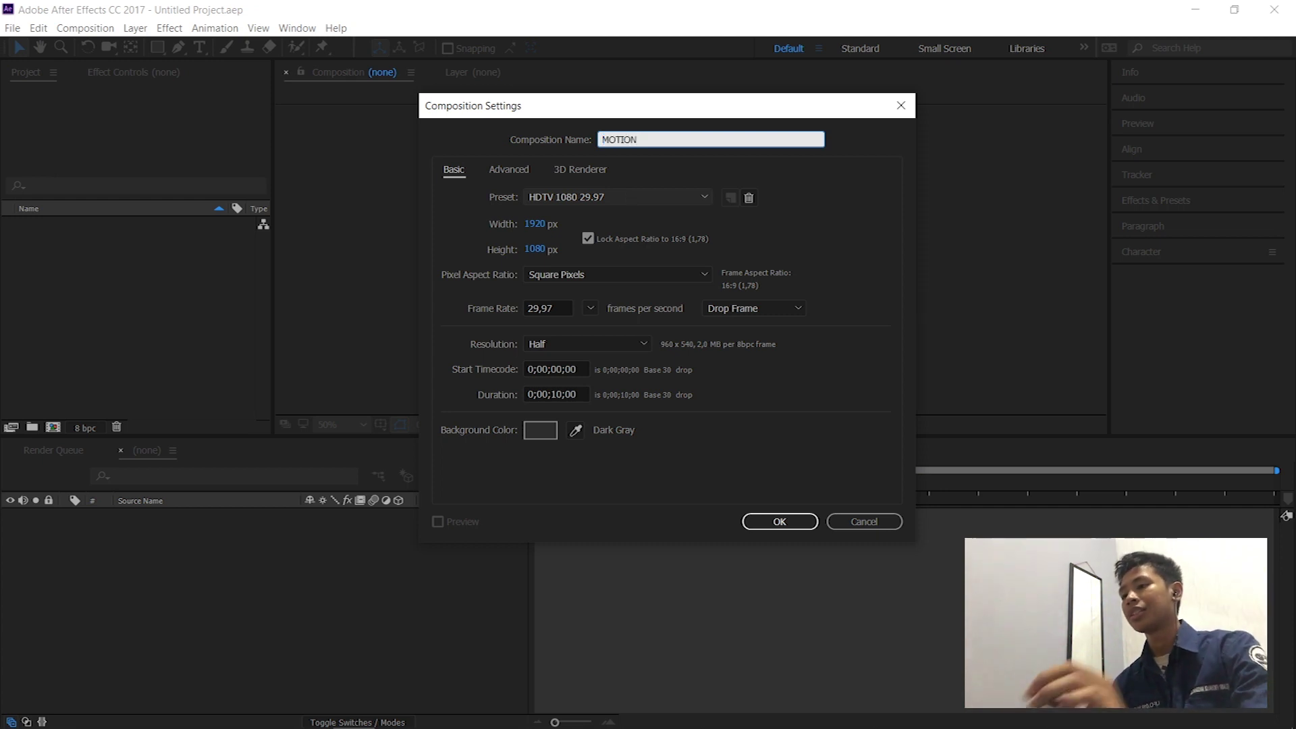
{"action": "left_click", "coordinate": [563, 394]}
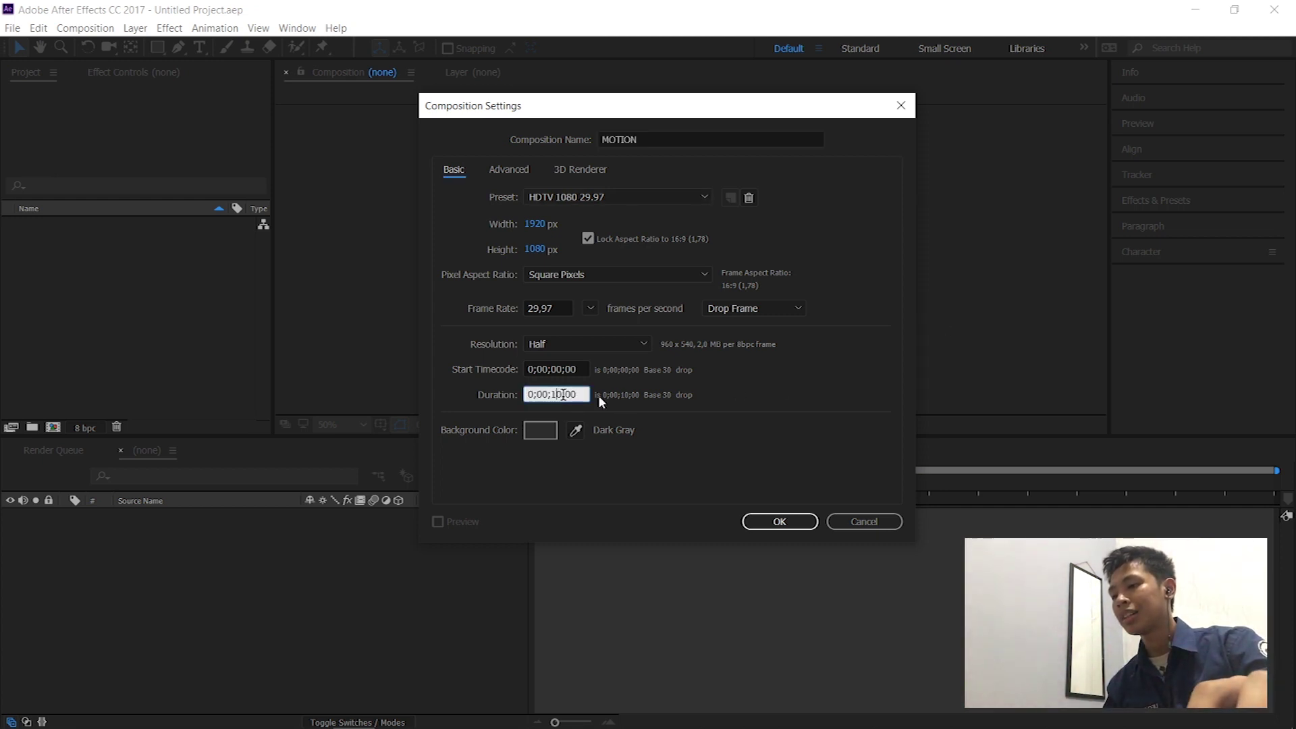
{"action": "key", "text": "BackSpace"}
{"action": "key", "text": "BackSpace"}
{"action": "type", "text": "5"}
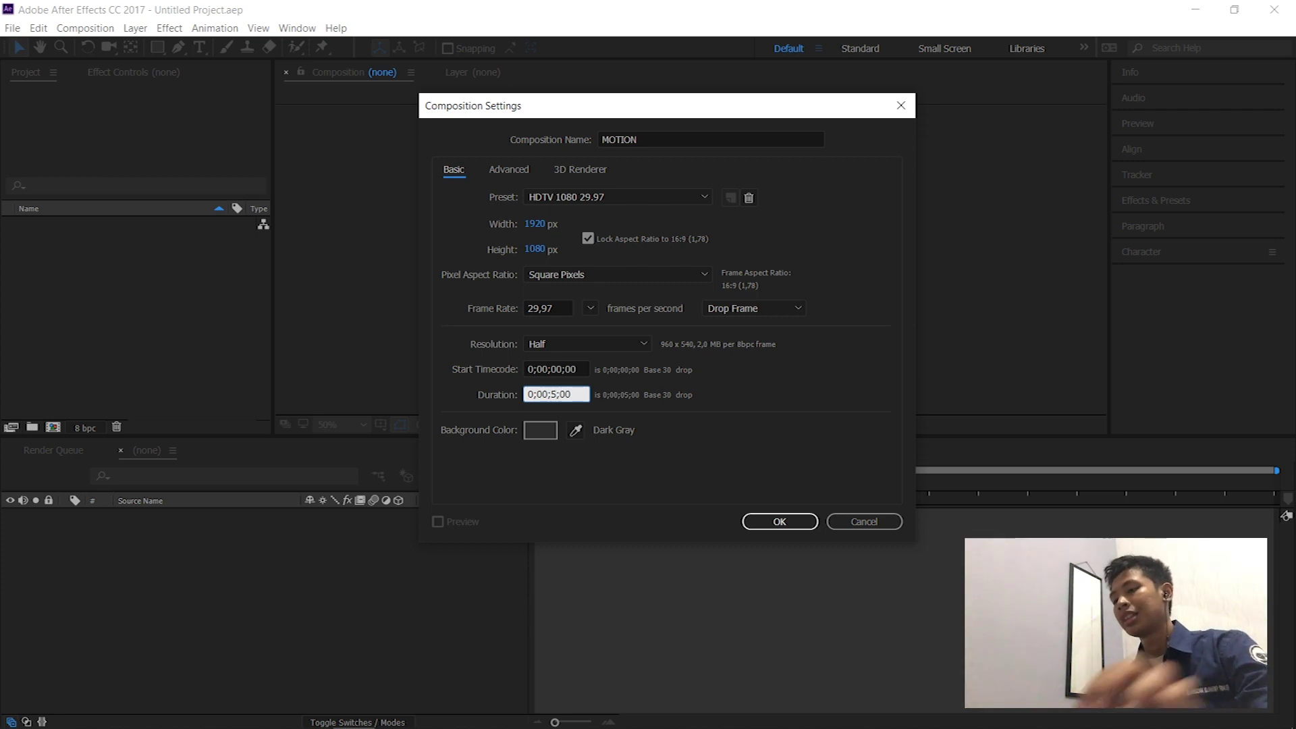
{"action": "left_click", "coordinate": [672, 428]}
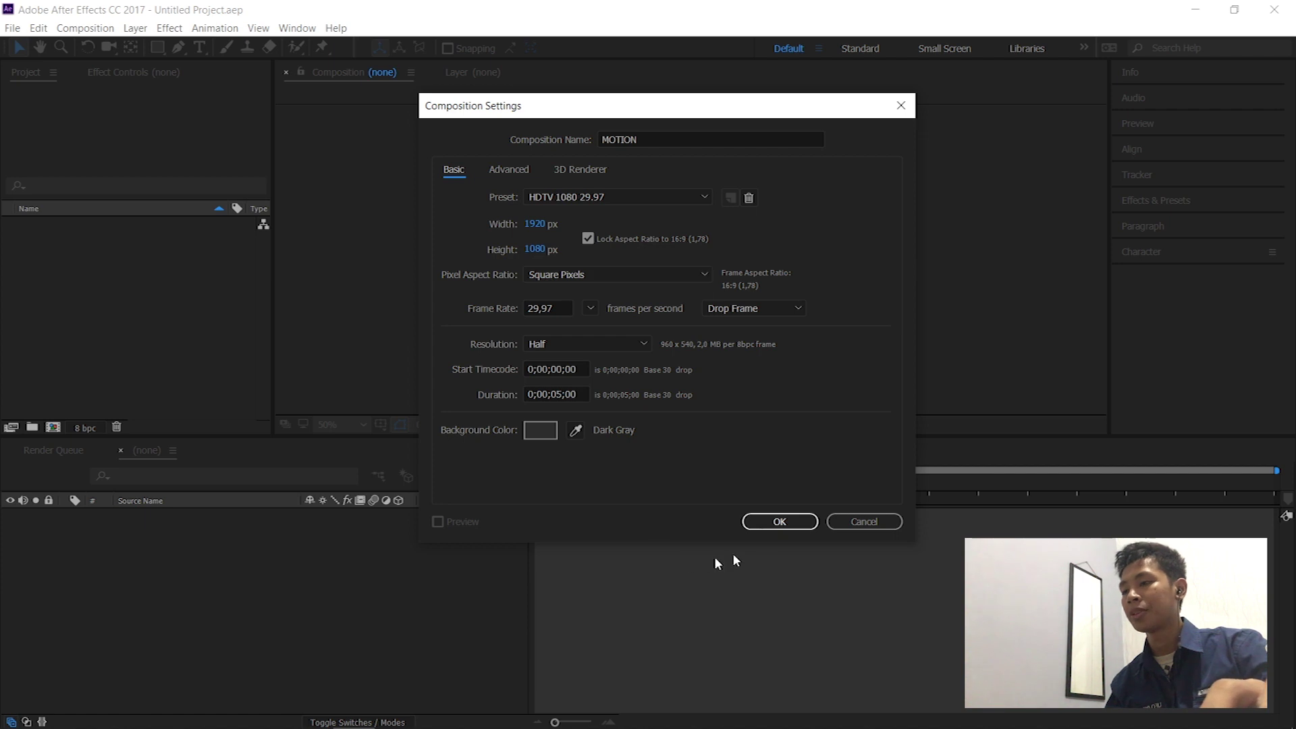
{"action": "left_click", "coordinate": [753, 522]}
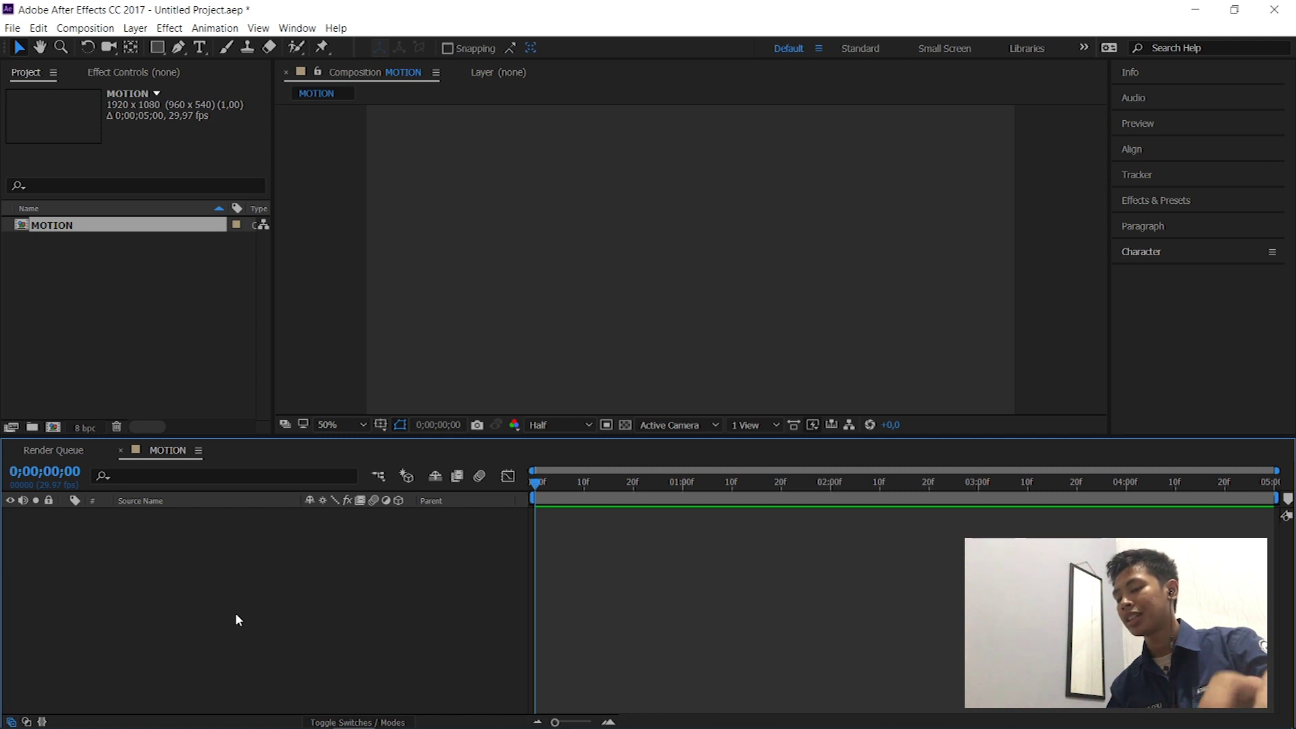
- Add a full-frame 1920×1080 white solid layer, White Solid 1, as the MOTION background
{"action": "mouse_move", "coordinate": [309, 701]}
{"action": "right_click", "coordinate": [268, 611]}
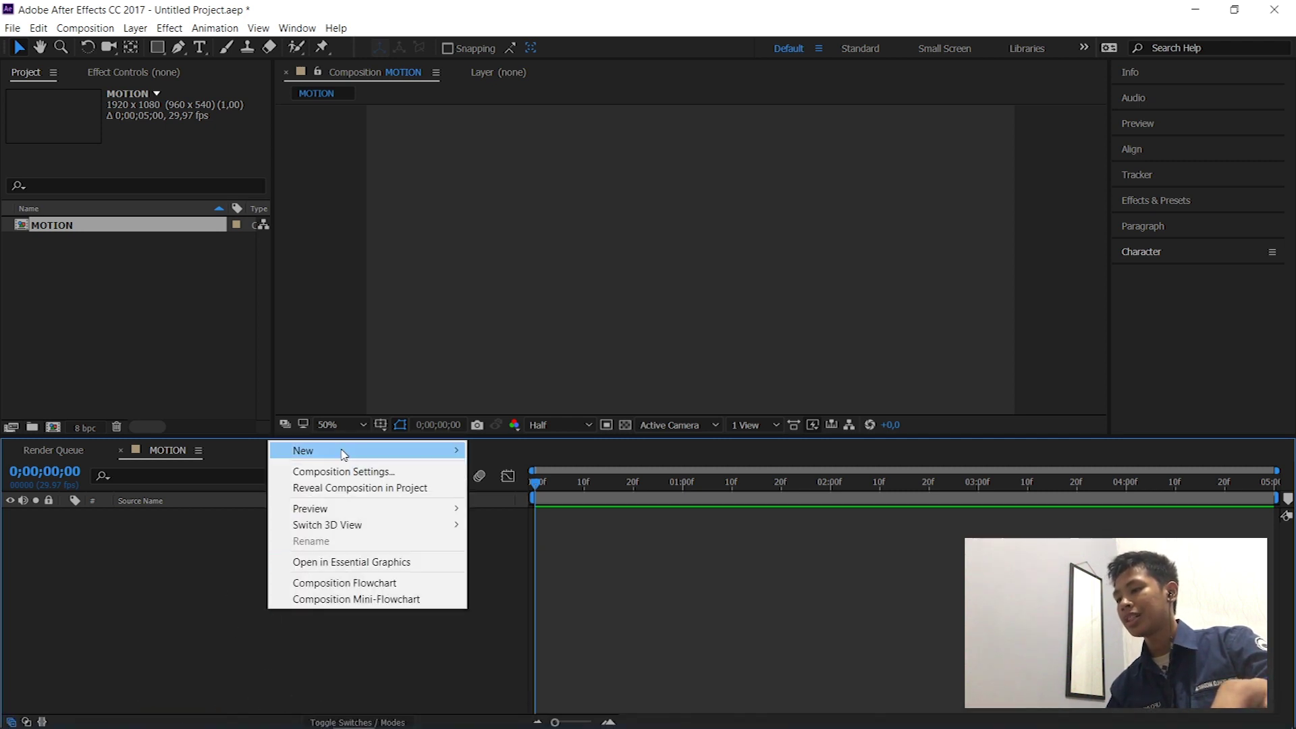
{"action": "mouse_move", "coordinate": [343, 454]}
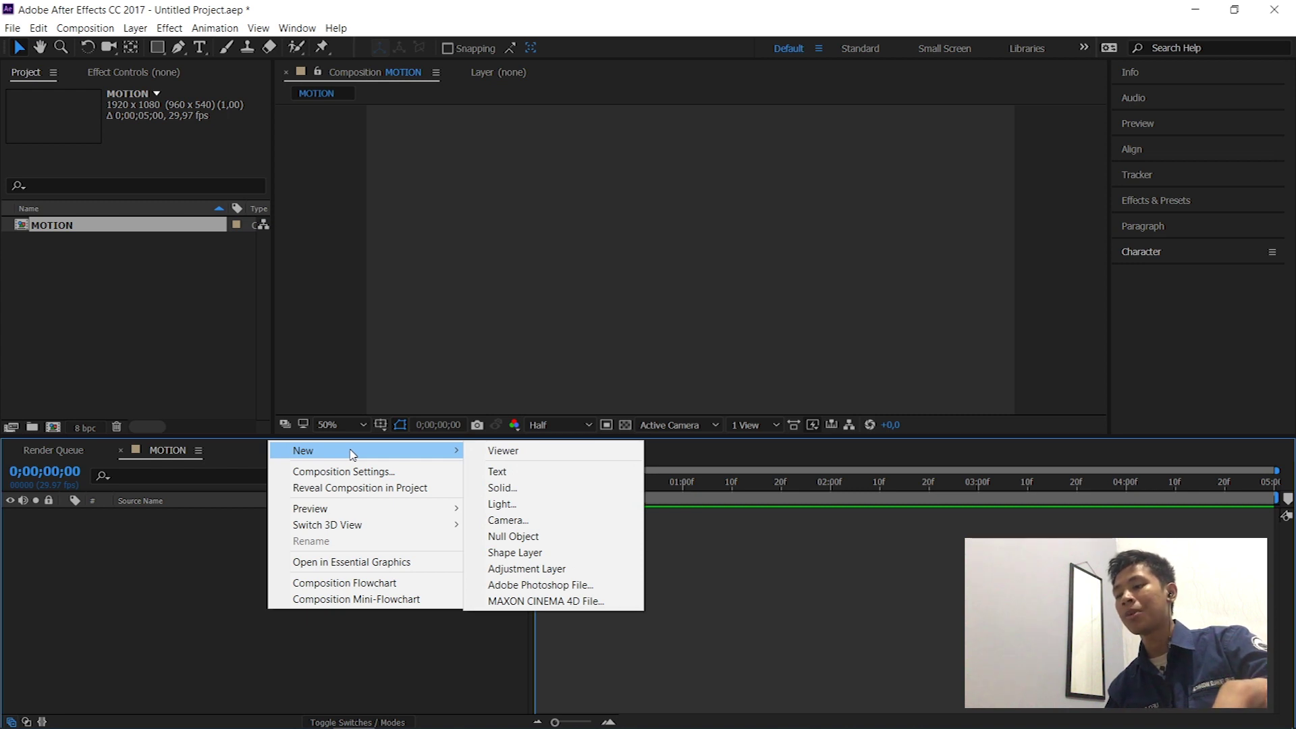
{"action": "right_click", "coordinate": [227, 569]}
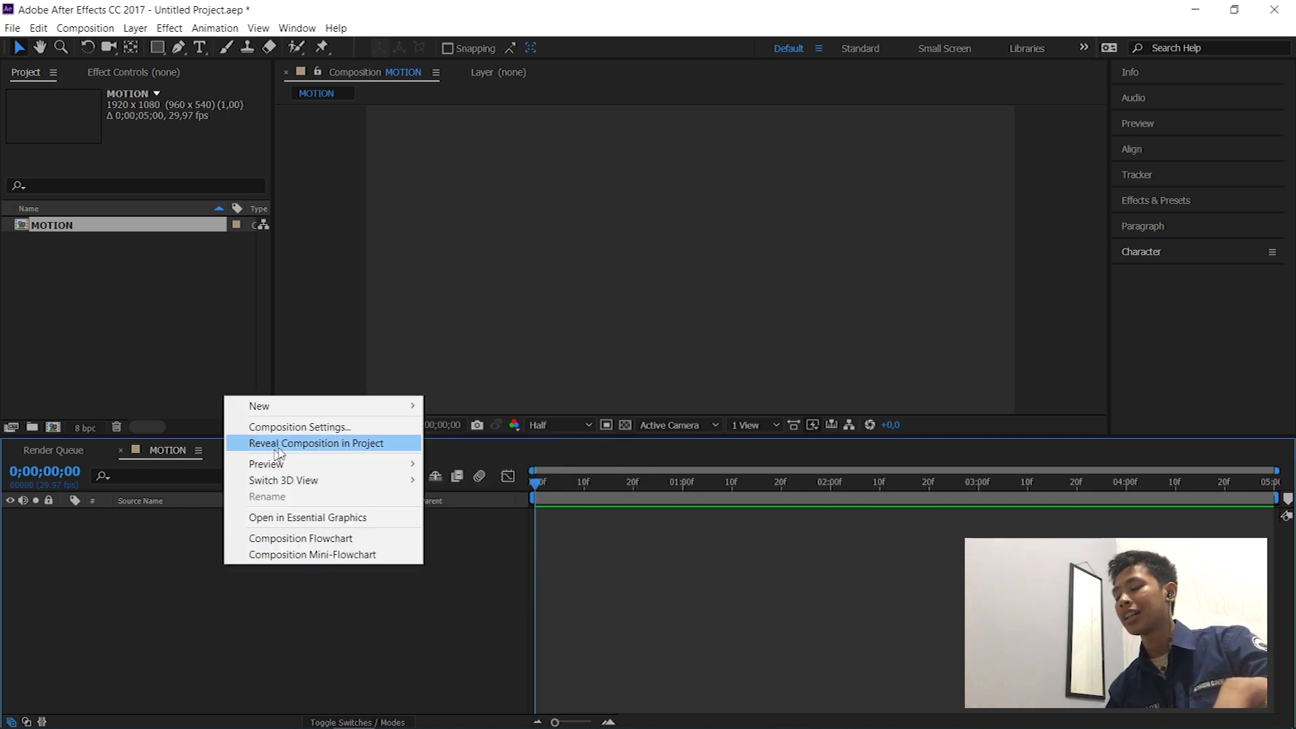
{"action": "mouse_move", "coordinate": [312, 410]}
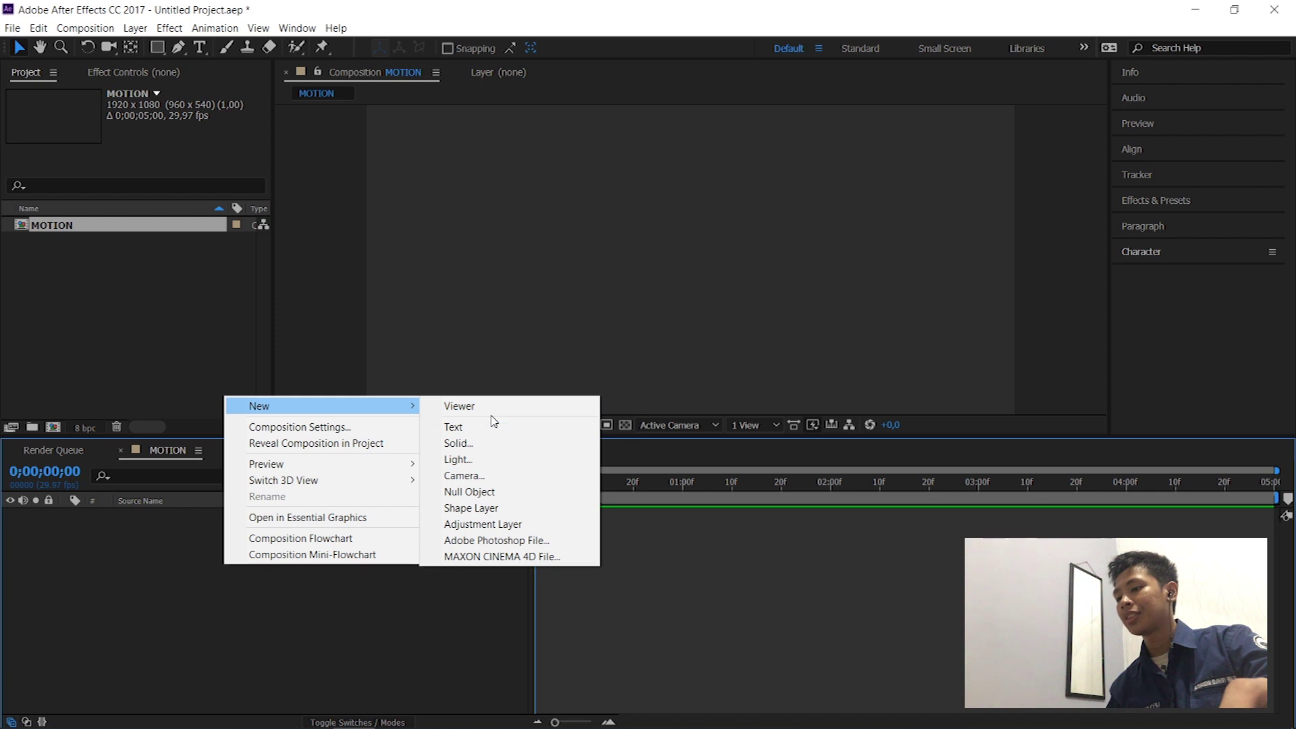
{"action": "left_click", "coordinate": [524, 448]}
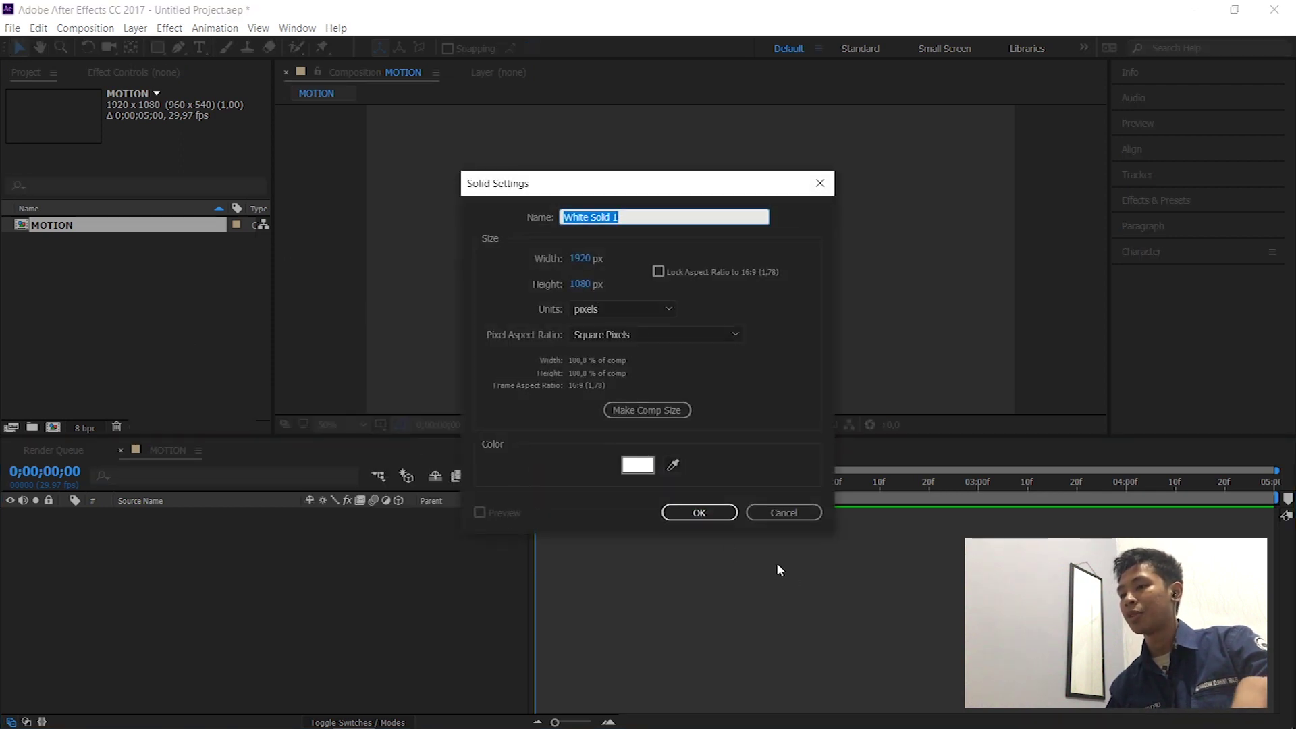
{"action": "left_click", "coordinate": [727, 516]}
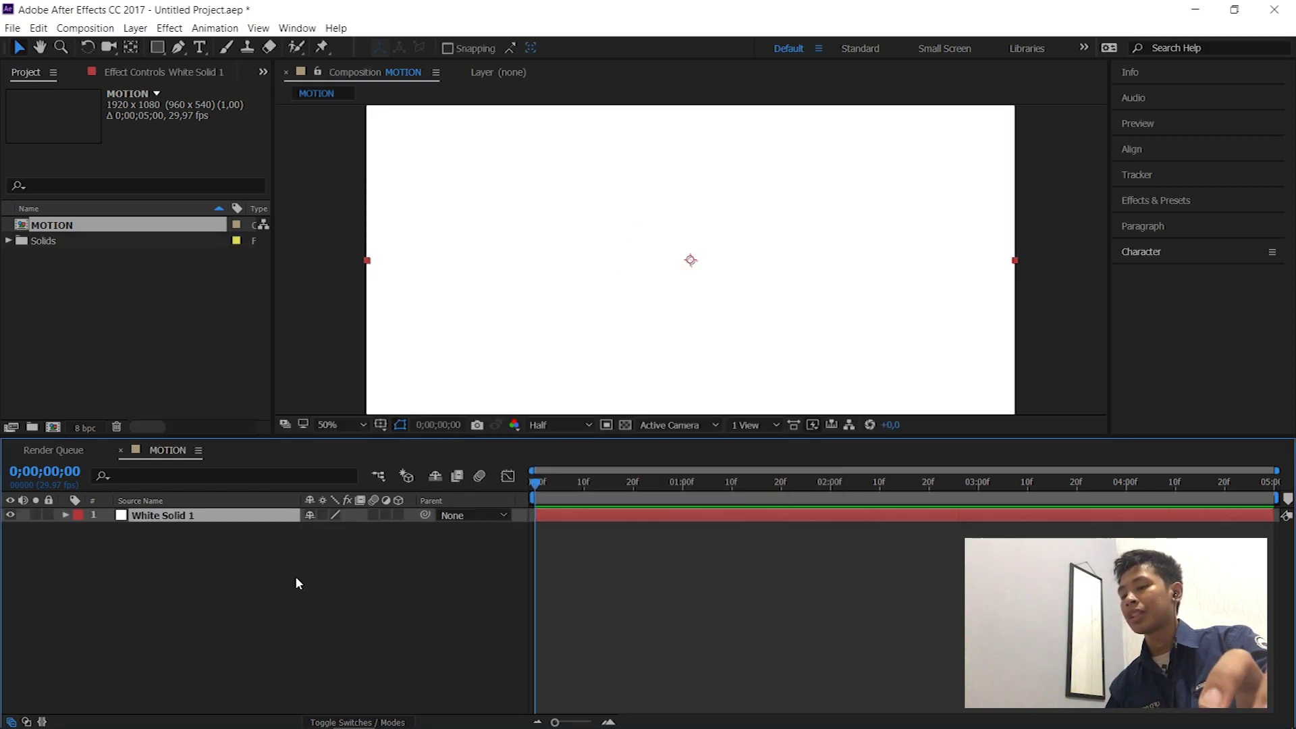
- Add a new text layer reading 'KELAS ONLINE' above the white solid
{"action": "left_click", "coordinate": [313, 601]}
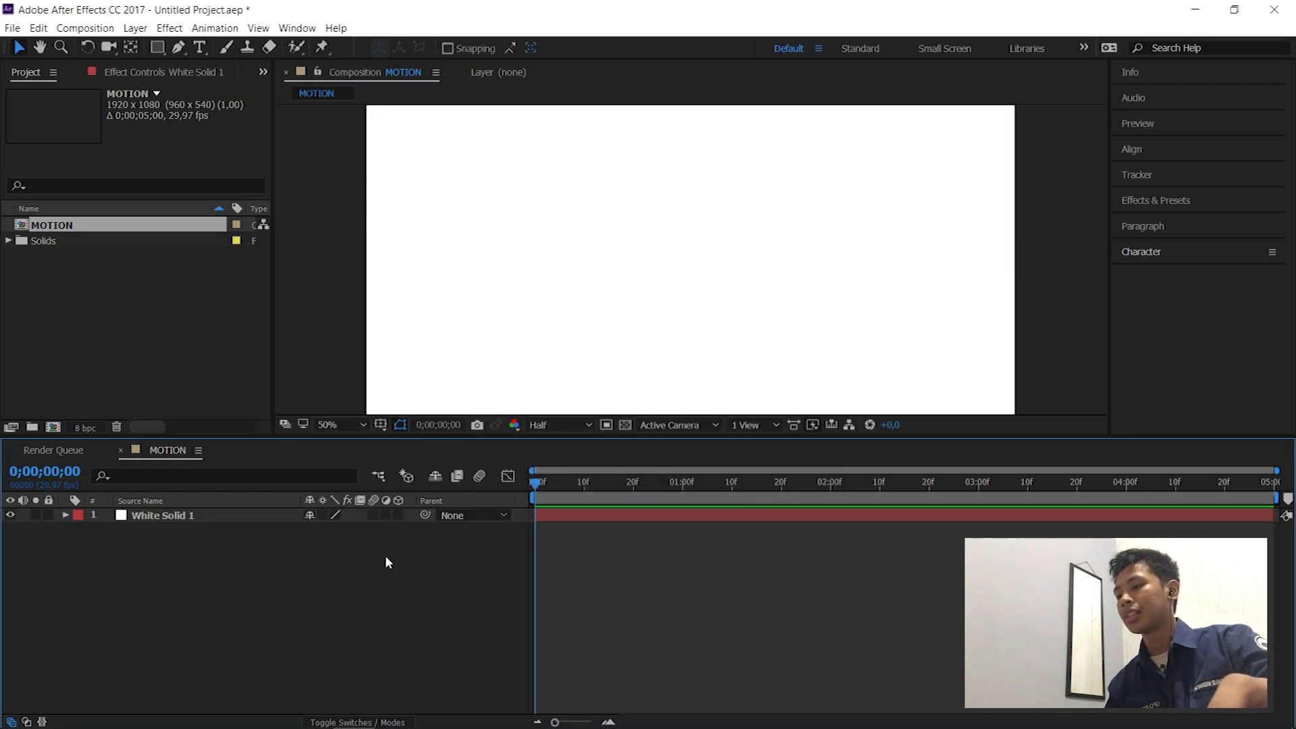
{"action": "right_click", "coordinate": [286, 590]}
{"action": "mouse_move", "coordinate": [352, 432]}
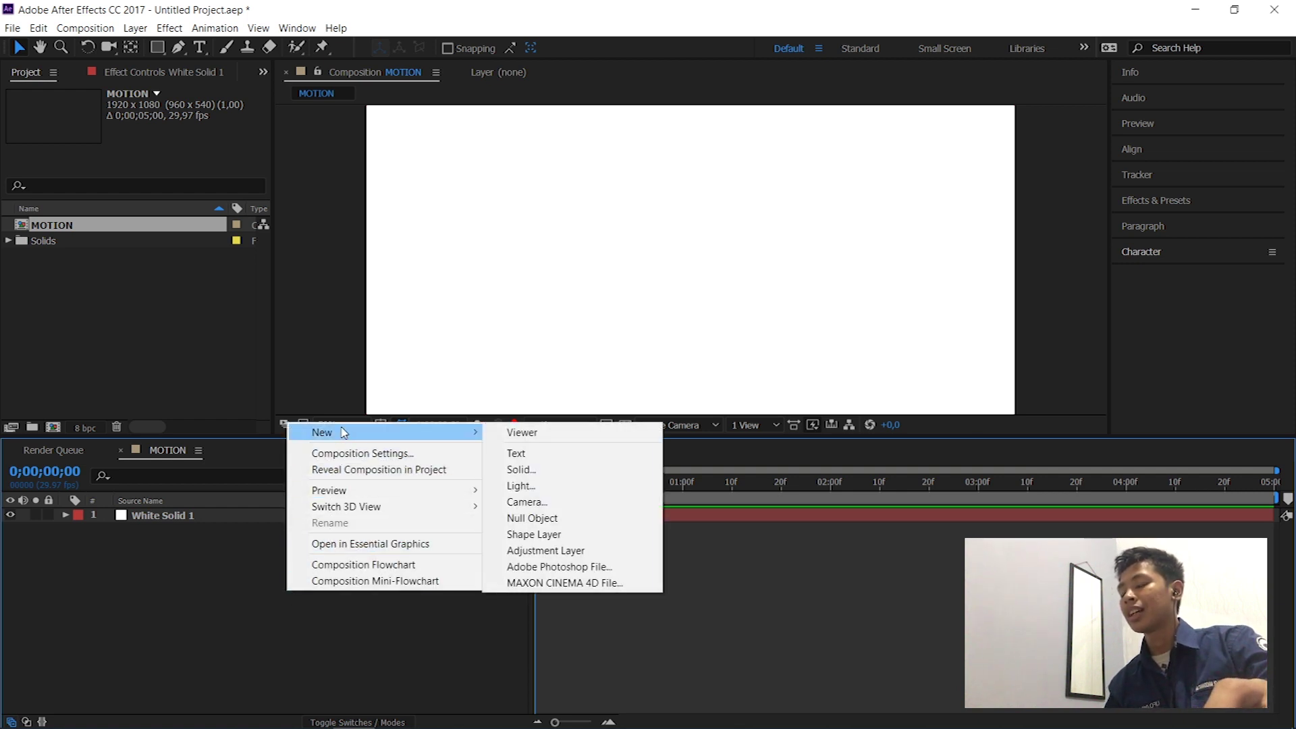
{"action": "left_click", "coordinate": [570, 453]}
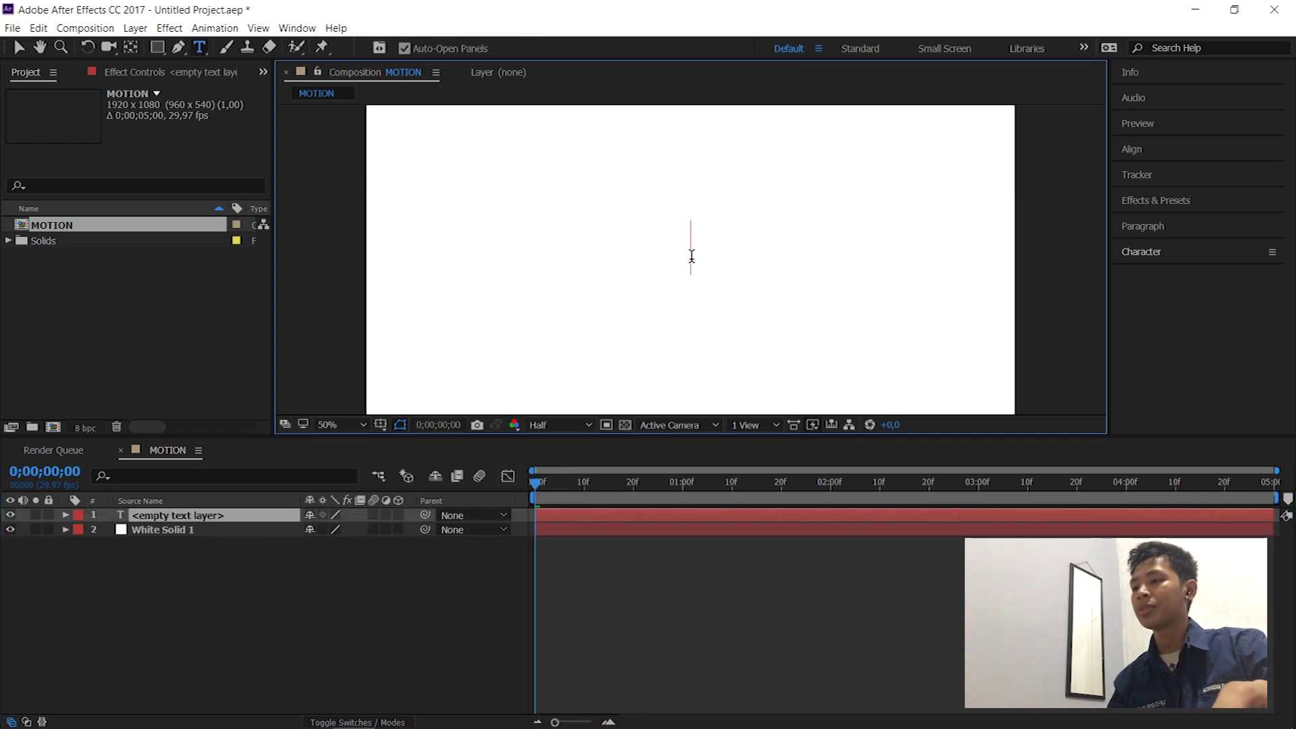
{"action": "type", "text": "KE"}
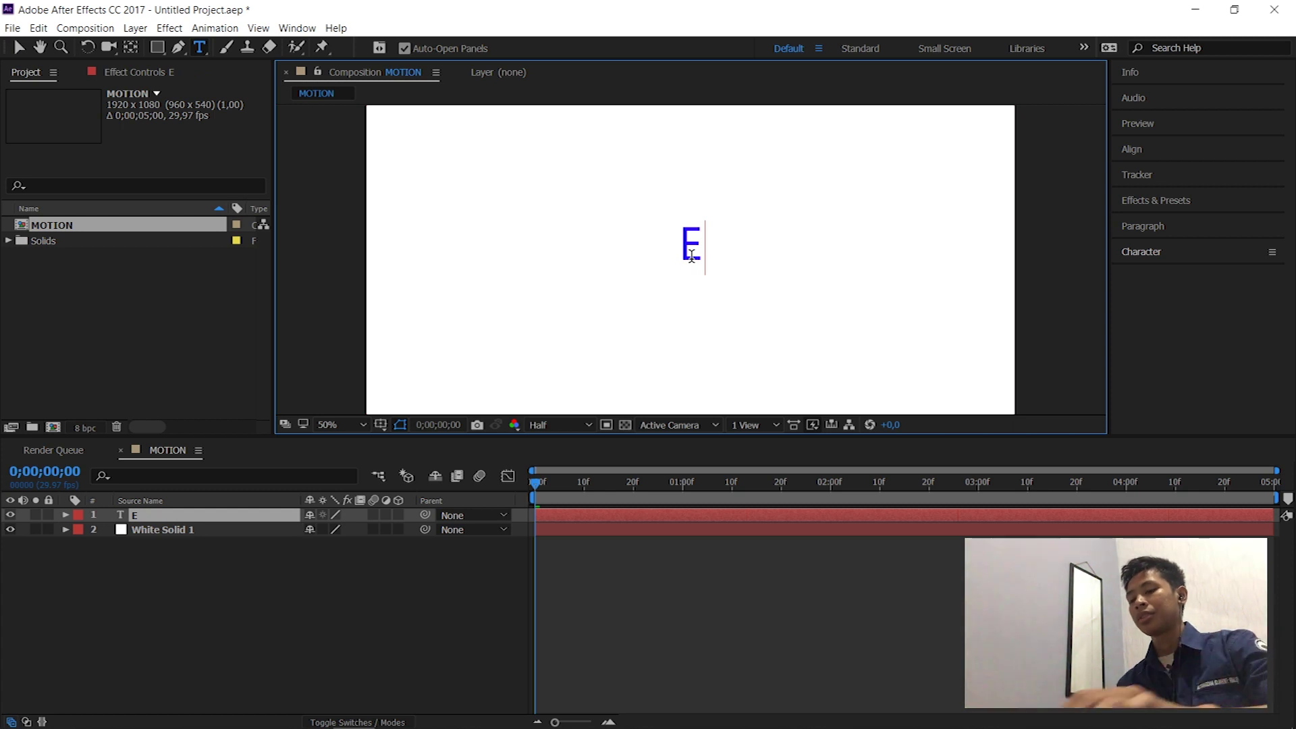
{"action": "type", "text": "LAS ONLIN"}
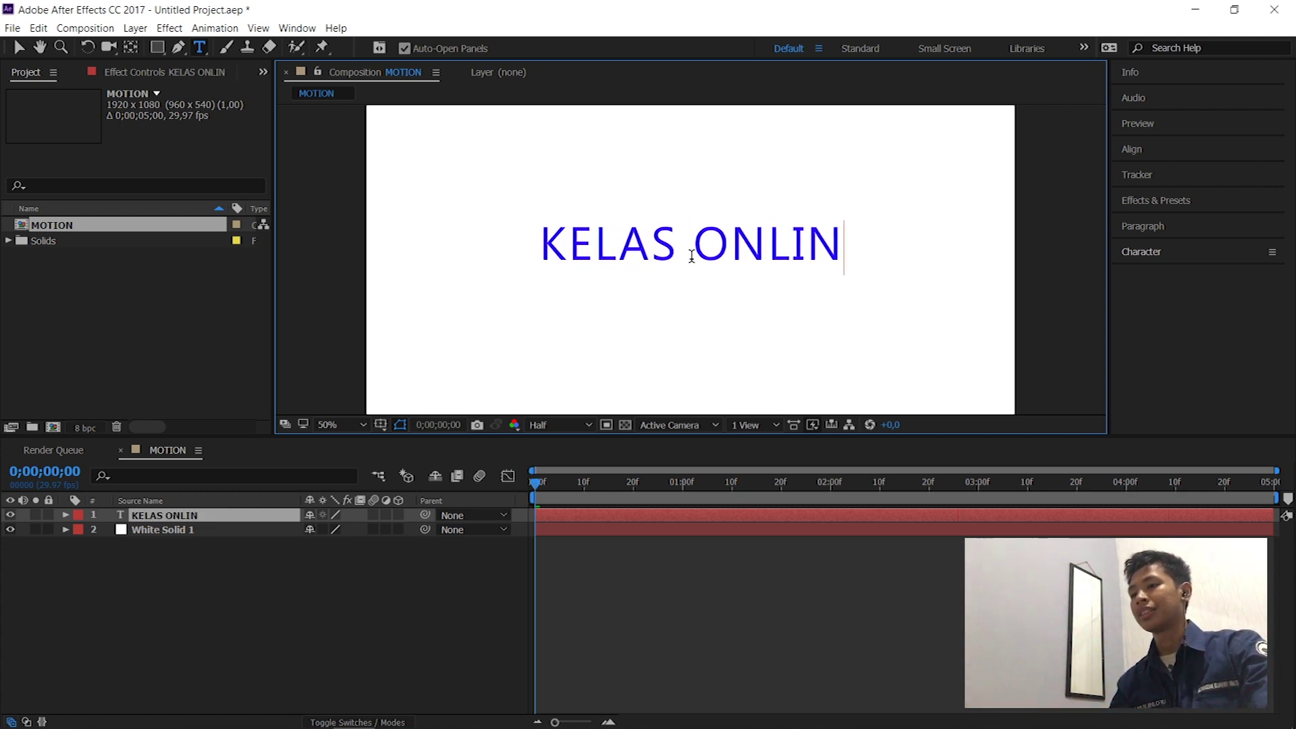
{"action": "type", "text": "E"}
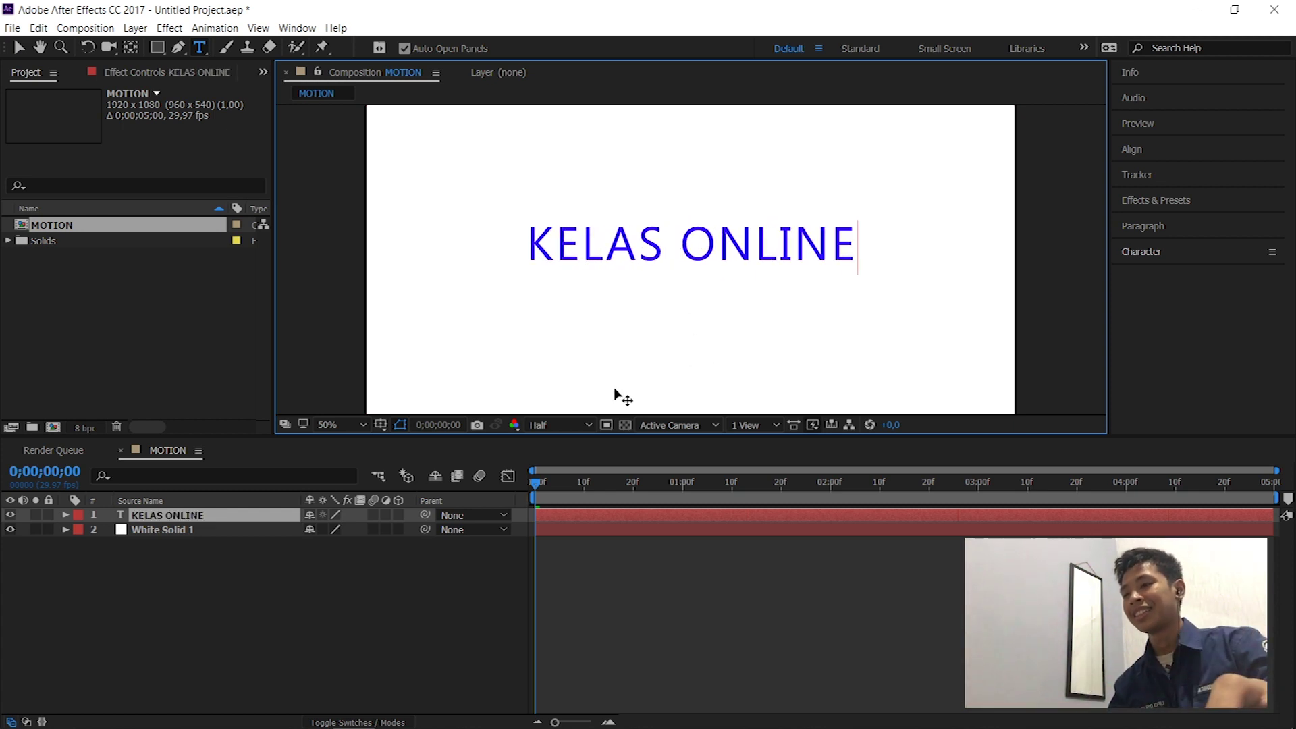
{"action": "left_click", "coordinate": [573, 454]}
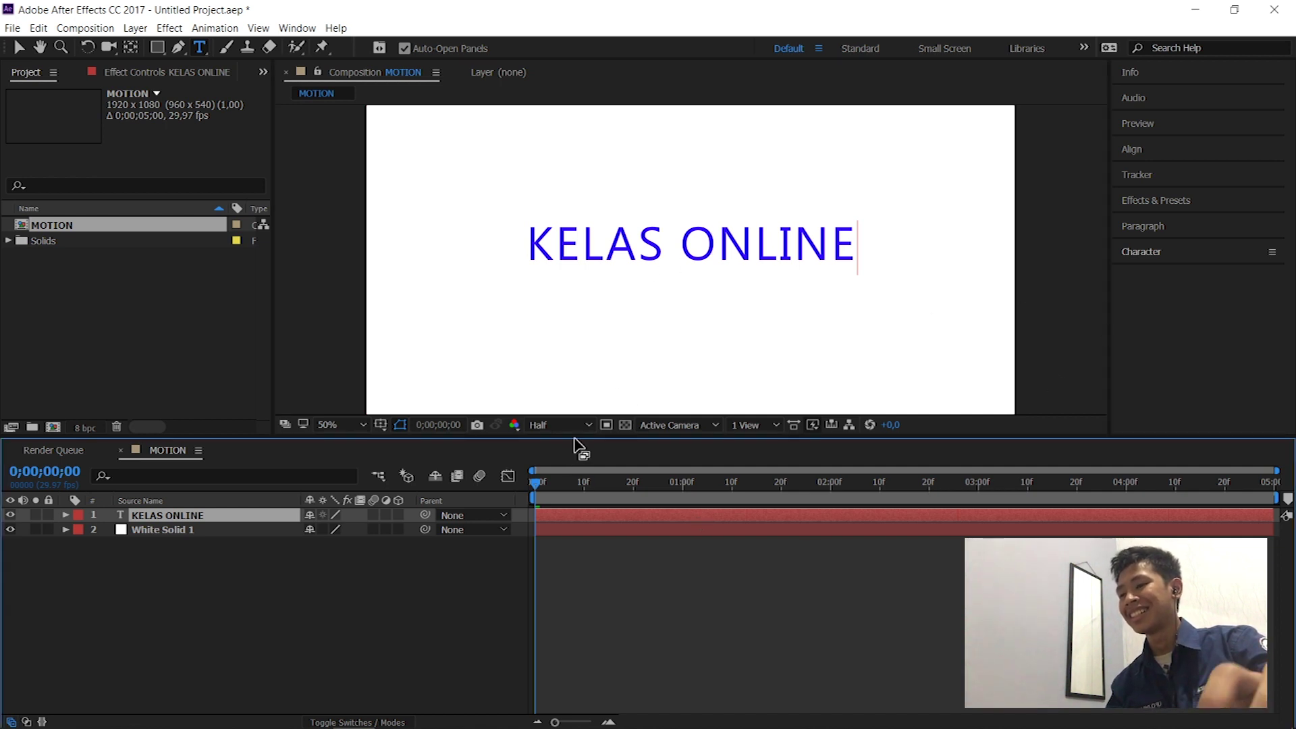
- Select the KELAS ONLINE layer and scrub through the timeline to check the text
{"action": "left_click", "coordinate": [187, 605]}
{"action": "left_click", "coordinate": [209, 519]}
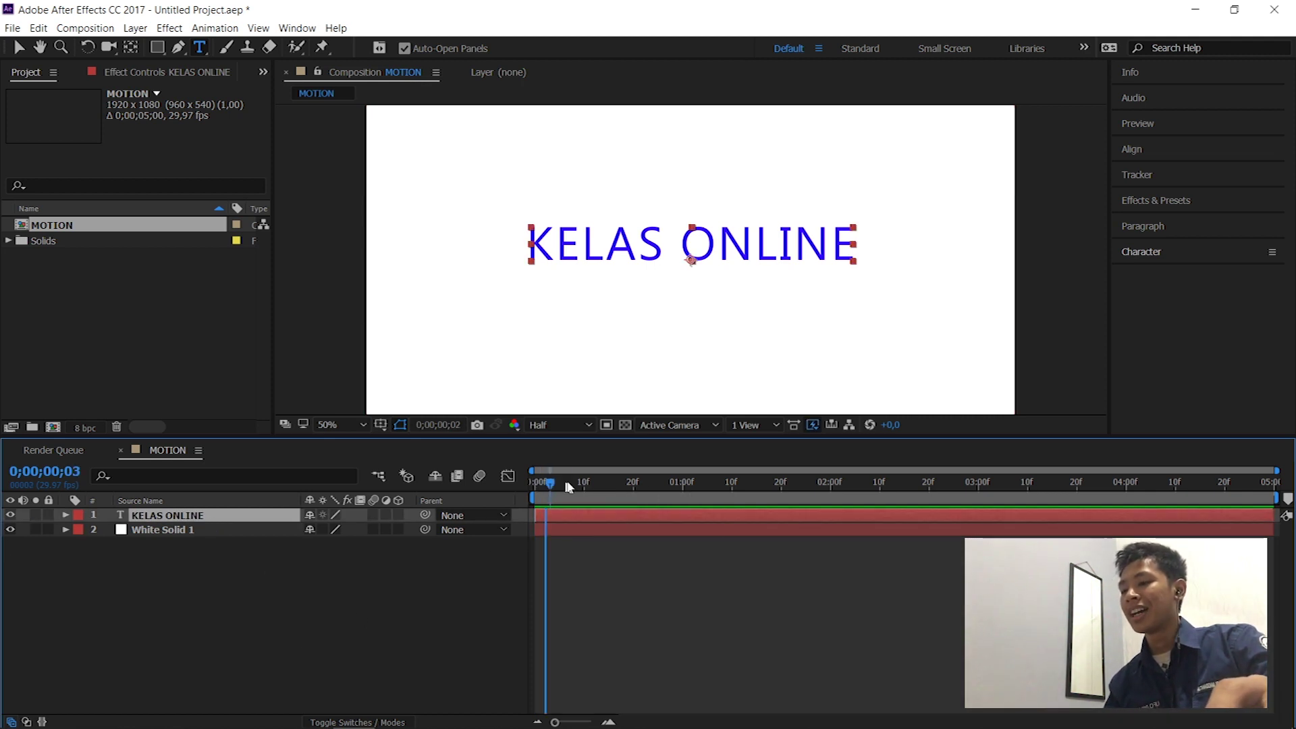
{"action": "key", "text": "Caps_Lock"}
{"action": "left_click_drag", "start_coordinate": [537, 482], "coordinate": [1254, 472]}
{"action": "key", "text": "Caps_Lock"}
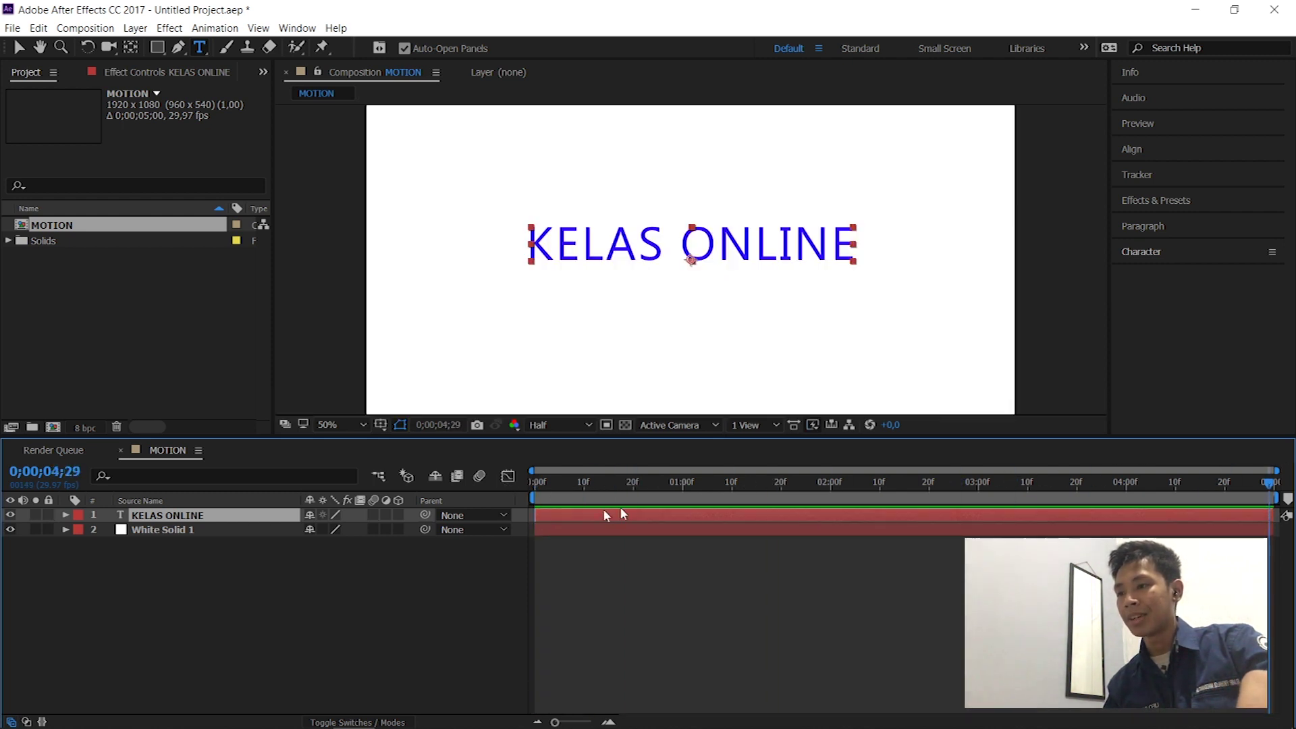
- Preview the composition, then expand the KELAS ONLINE layer's Text and Transform groups
{"action": "left_click", "coordinate": [212, 530]}
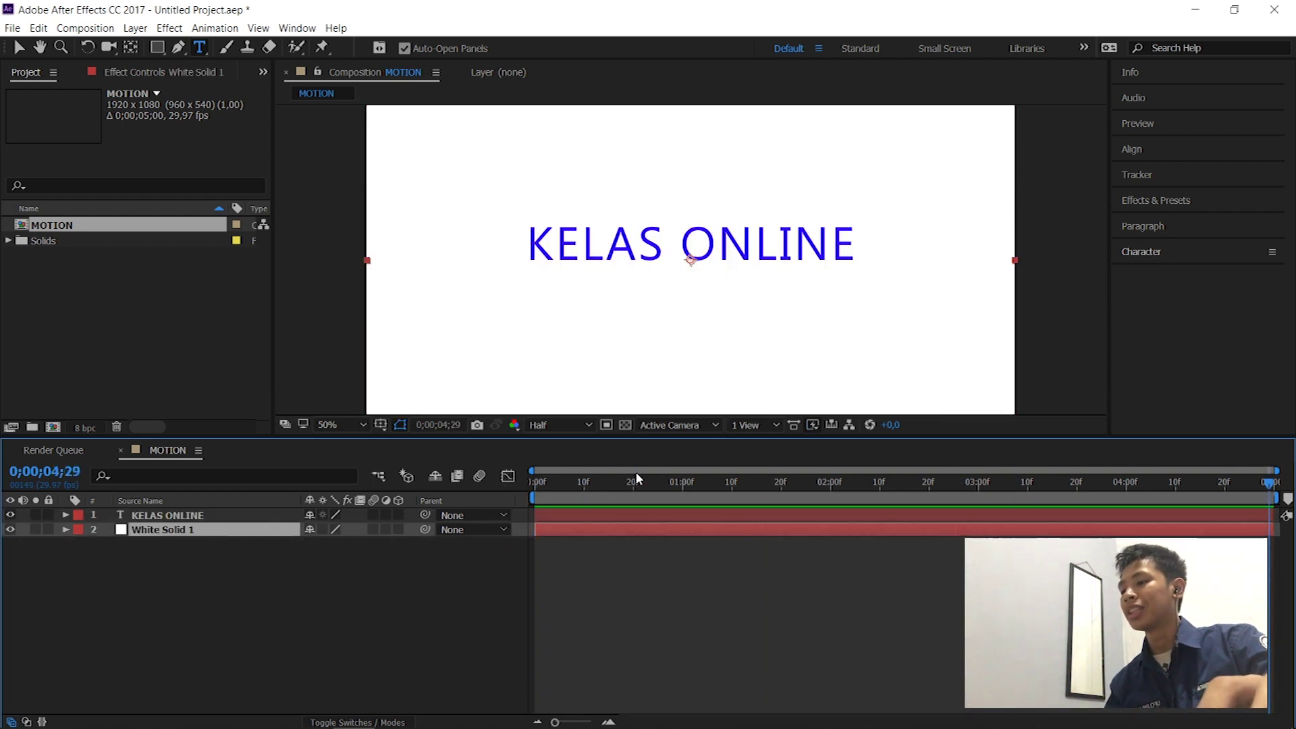
{"action": "key", "text": "space"}
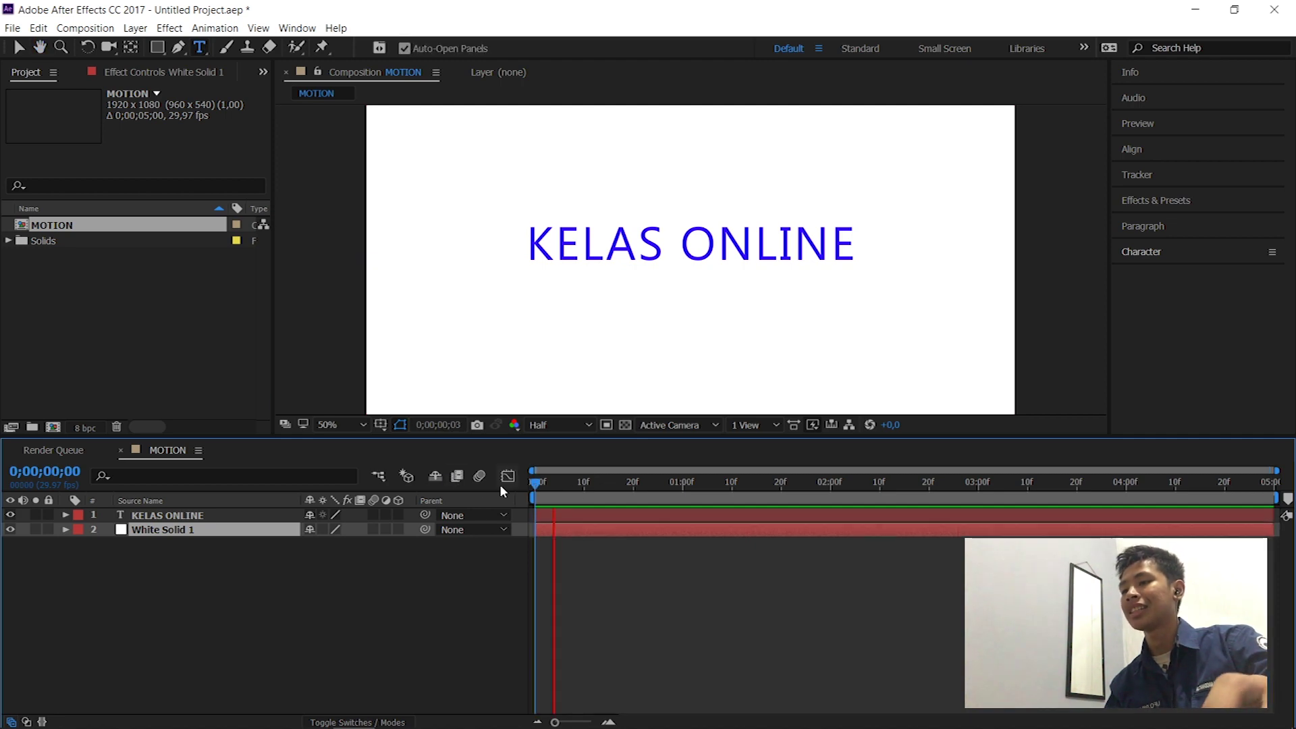
{"action": "key", "text": "space"}
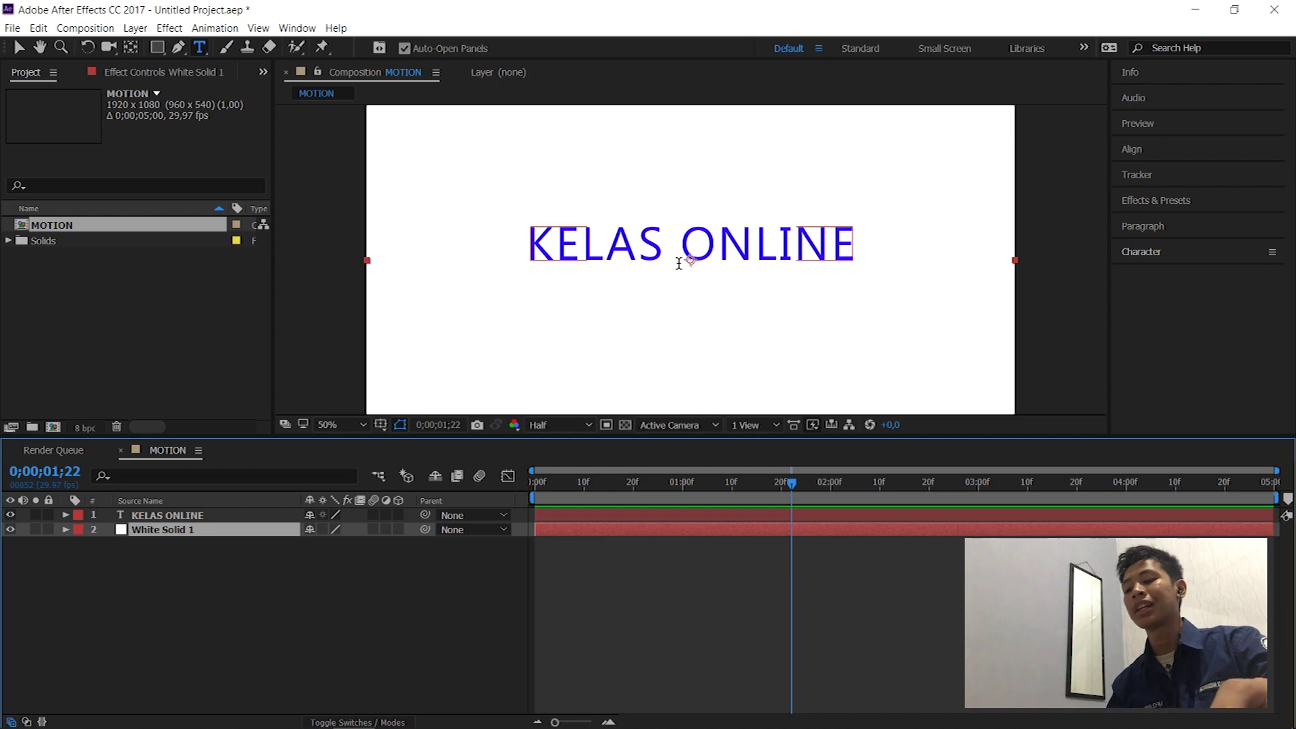
{"action": "key", "text": "v"}
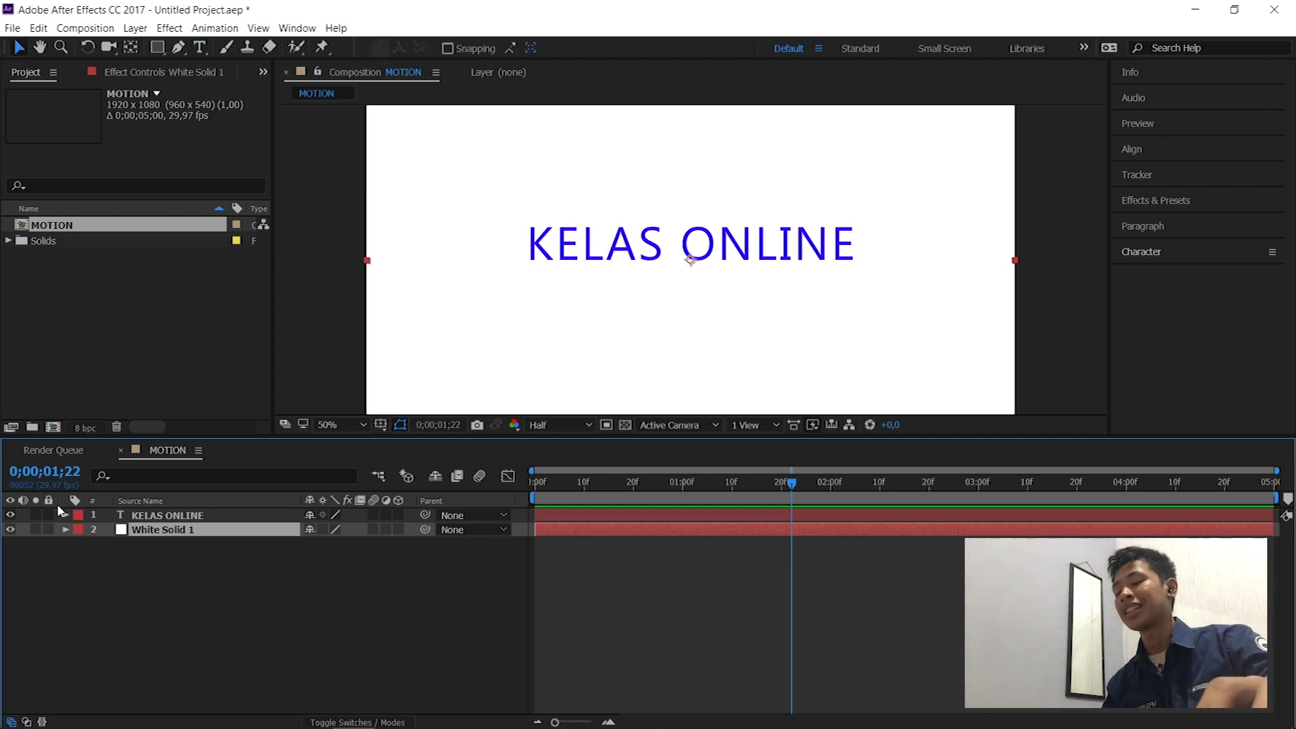
{"action": "left_click", "coordinate": [65, 515]}
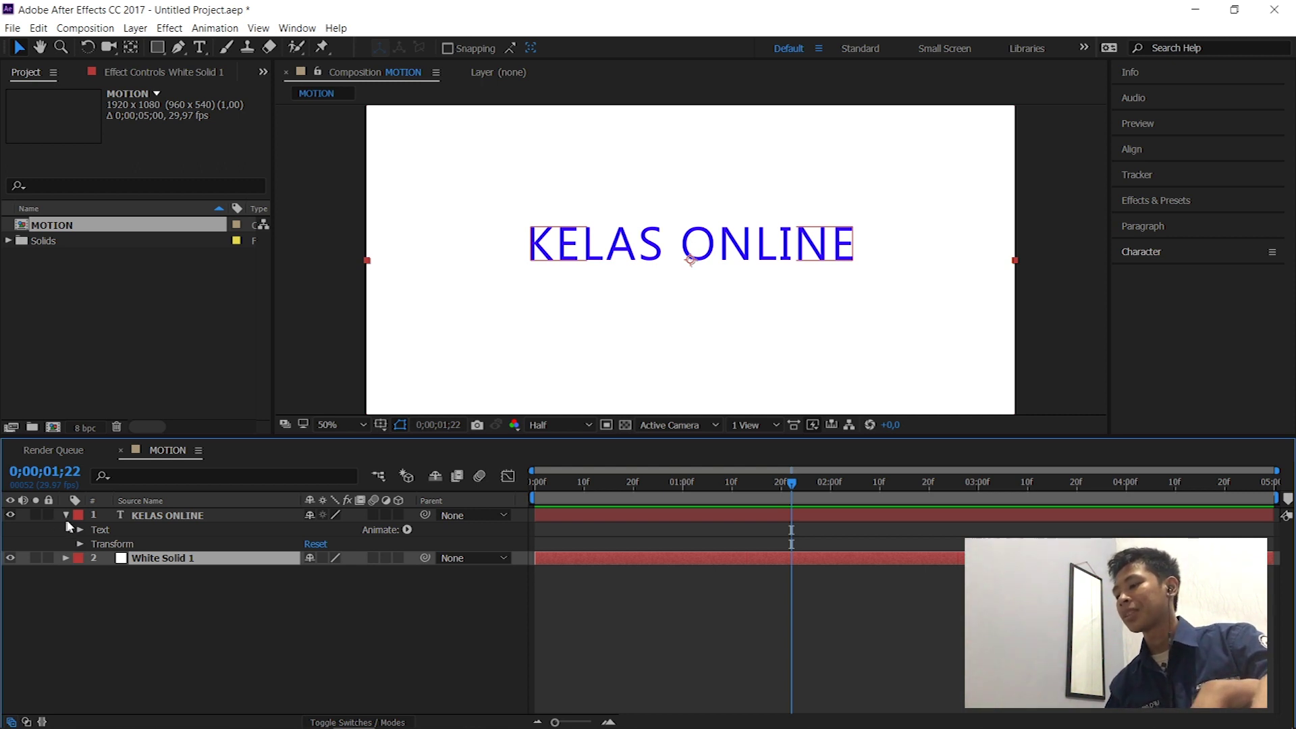
- Expand KELAS ONLINE's Transform group to show Anchor Point, Position, Scale, Rotation and Opacity
{"action": "left_click", "coordinate": [66, 516]}
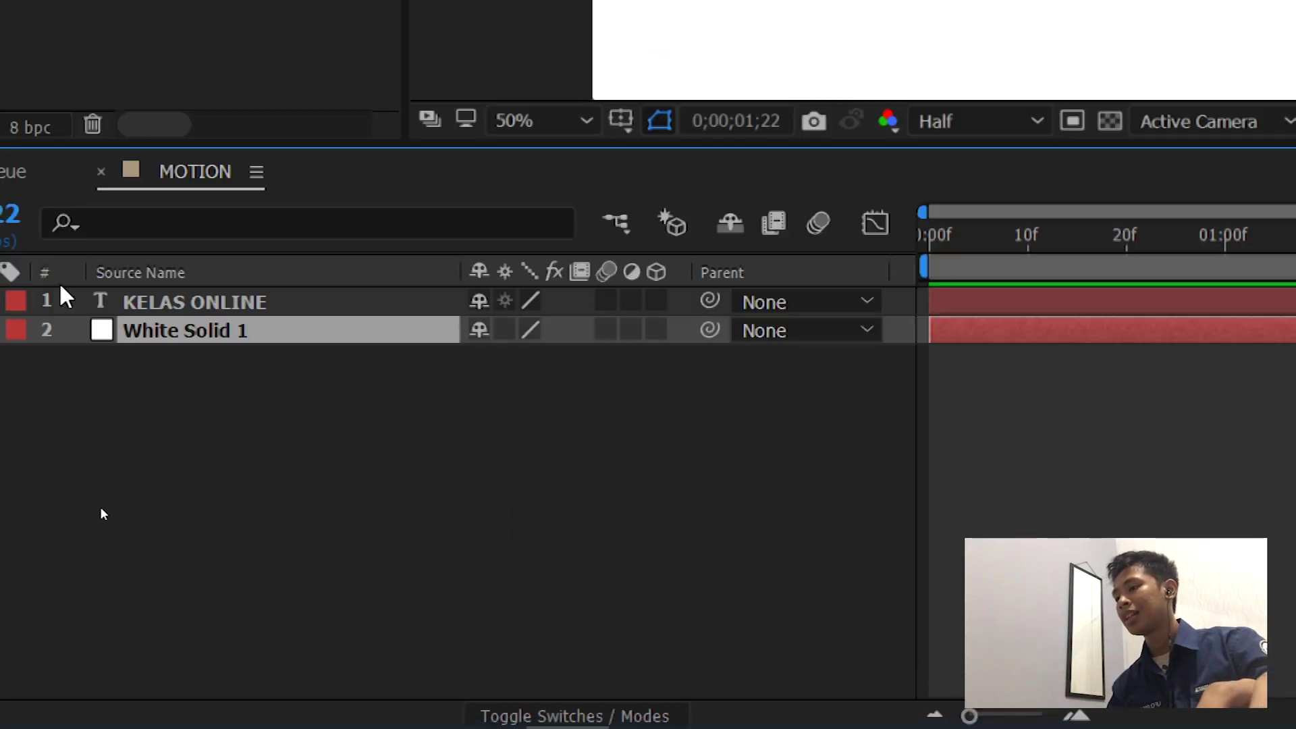
{"action": "left_click", "coordinate": [99, 302]}
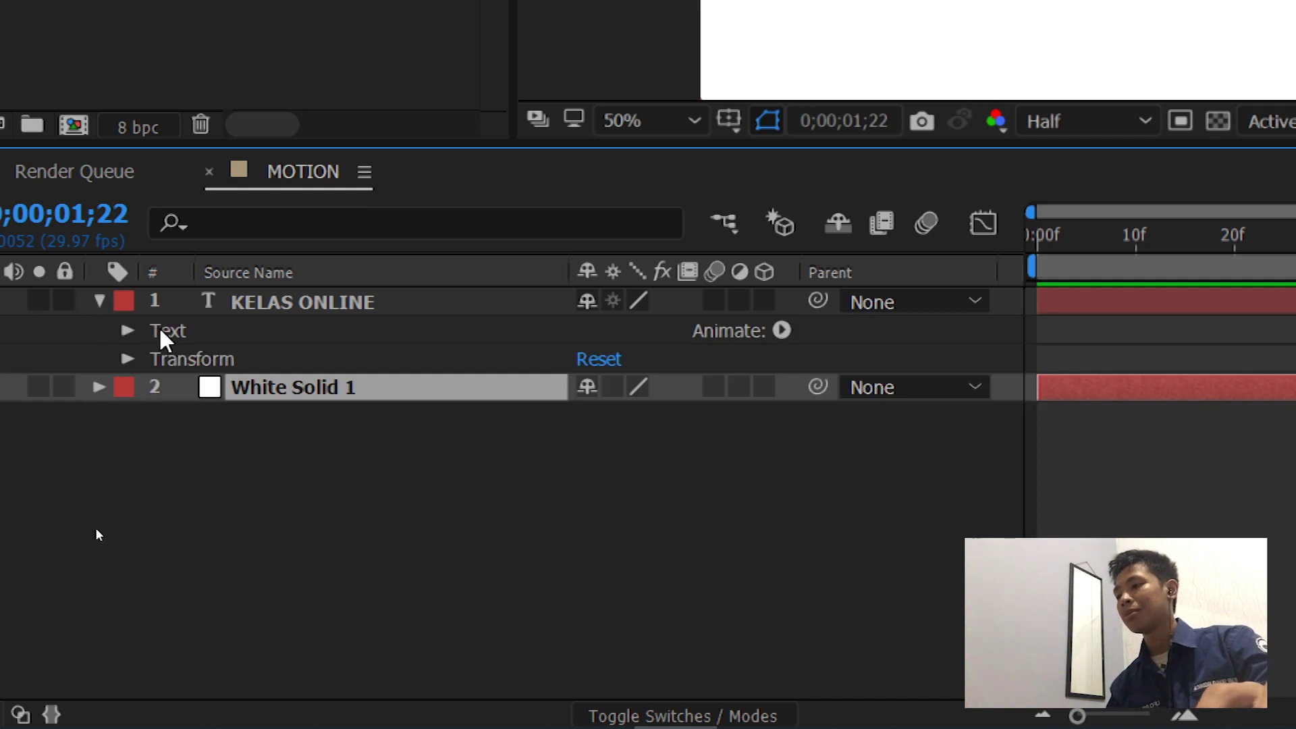
{"action": "left_click", "coordinate": [127, 359]}
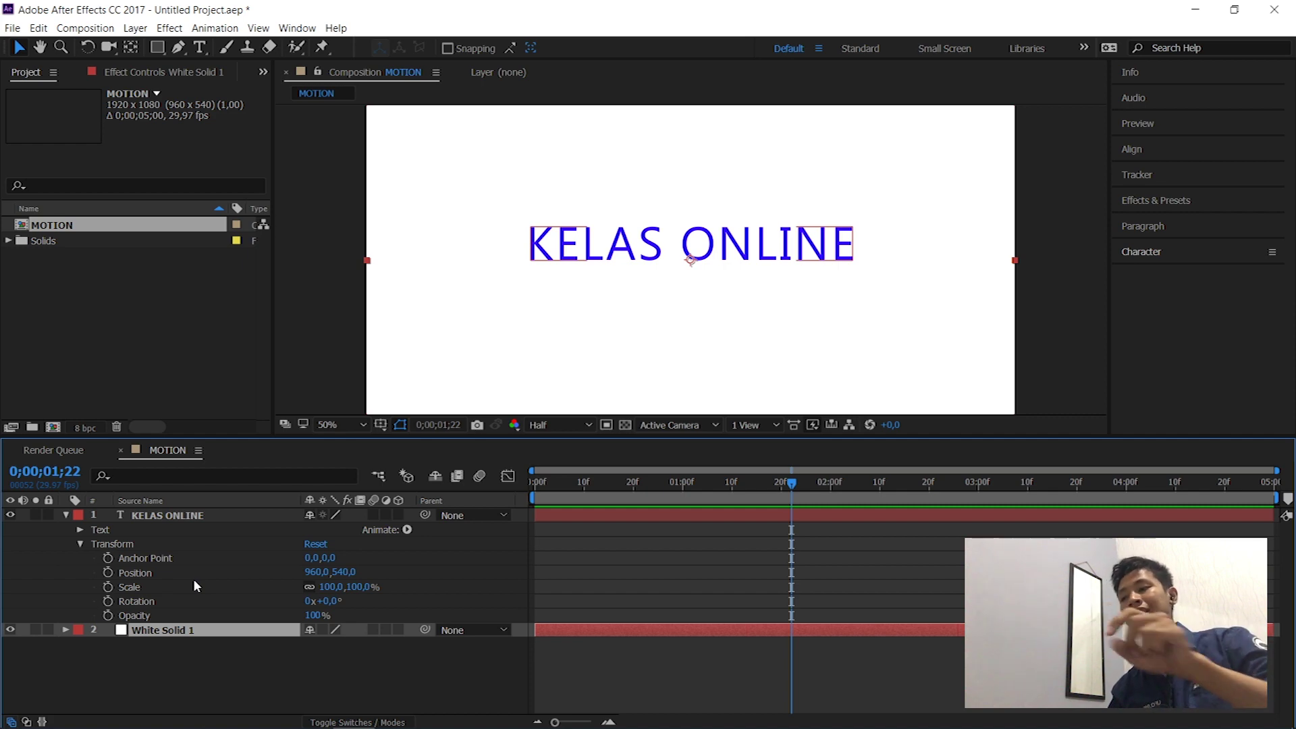
{"action": "left_click", "coordinate": [189, 553]}
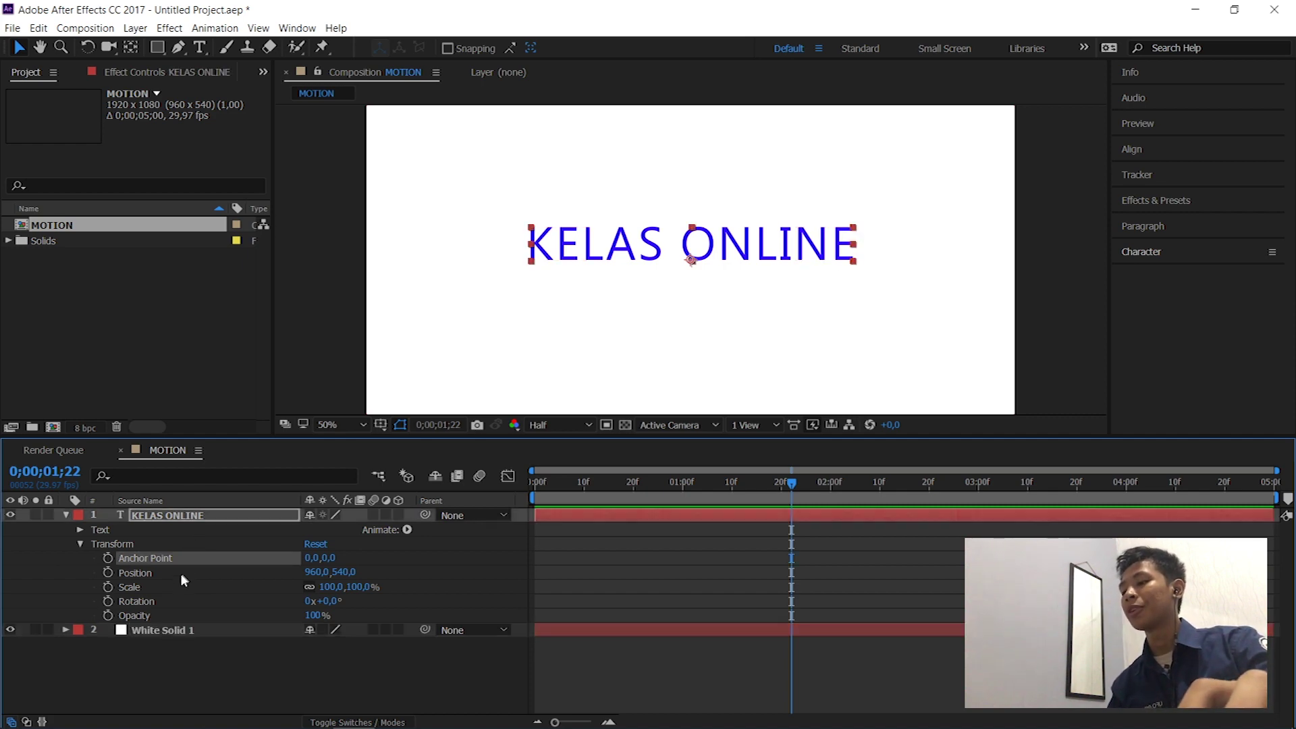
{"action": "left_click", "coordinate": [148, 602]}
{"action": "left_click", "coordinate": [148, 575]}
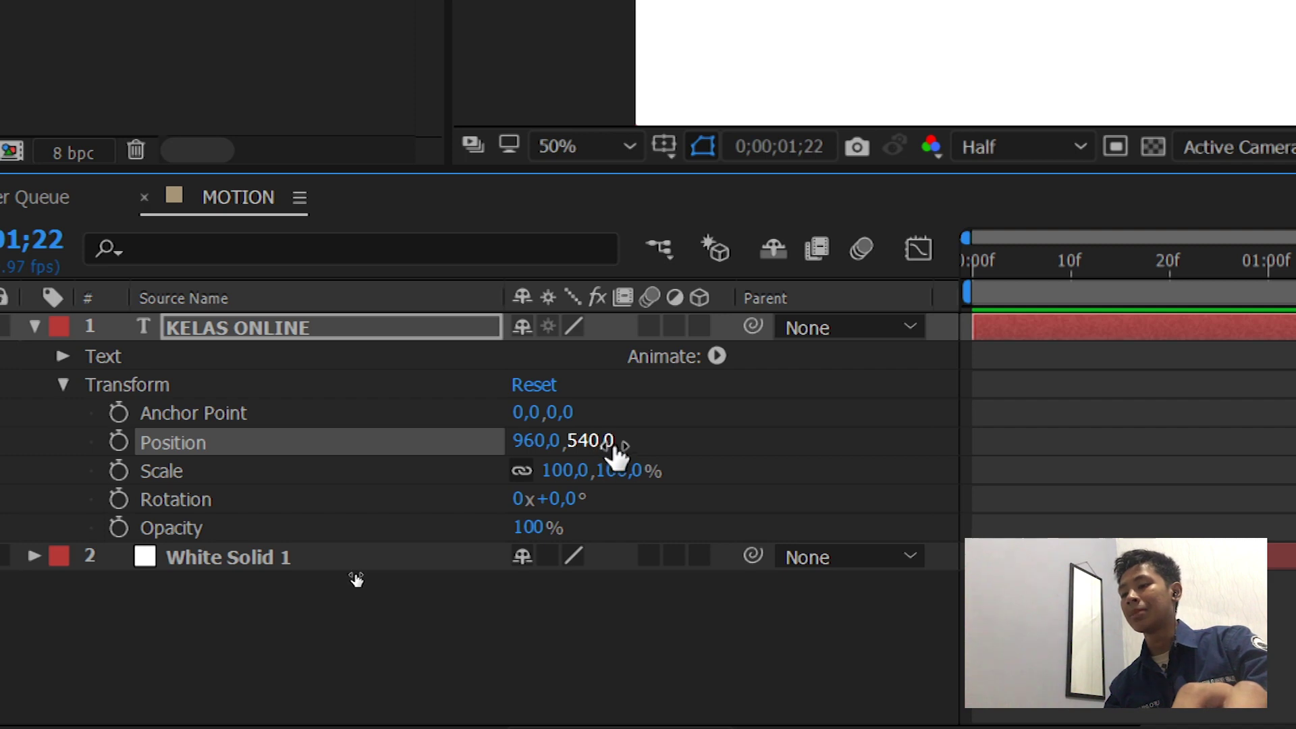
{"action": "left_click", "coordinate": [171, 480]}
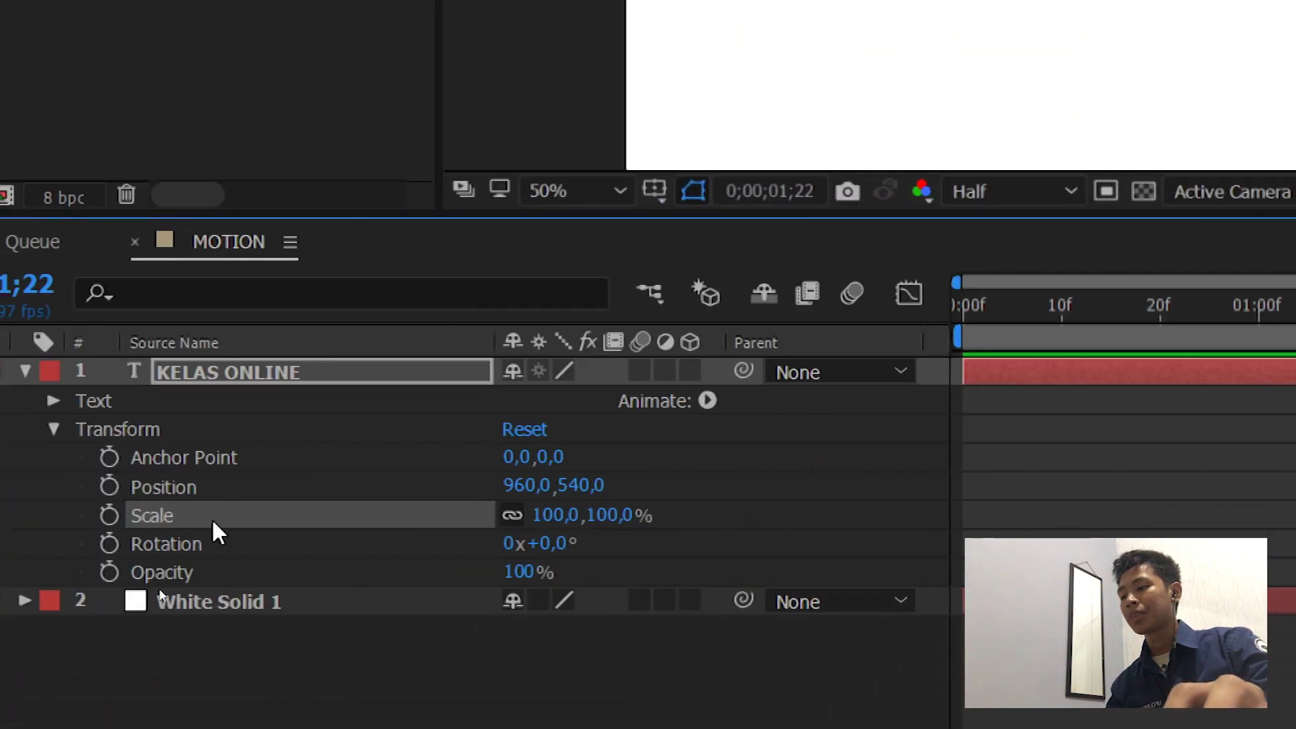
{"action": "left_click", "coordinate": [192, 543]}
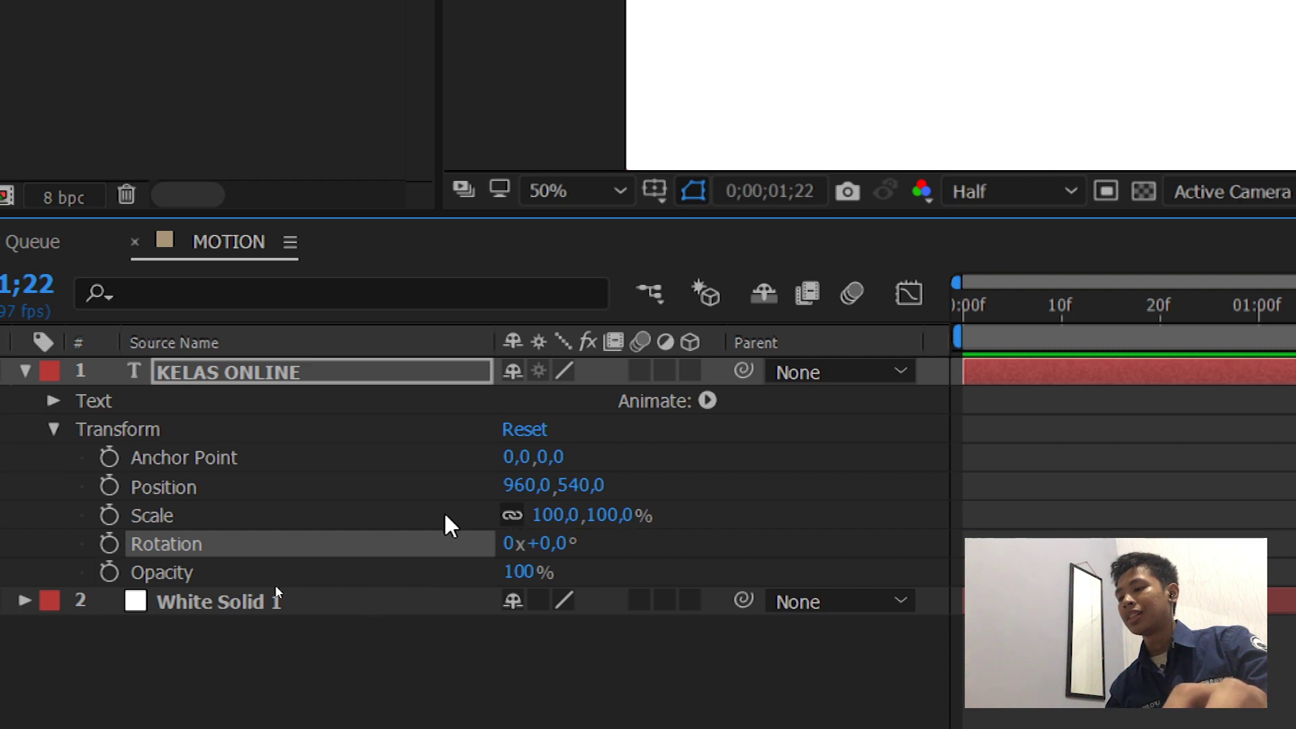
{"action": "left_click", "coordinate": [210, 566]}
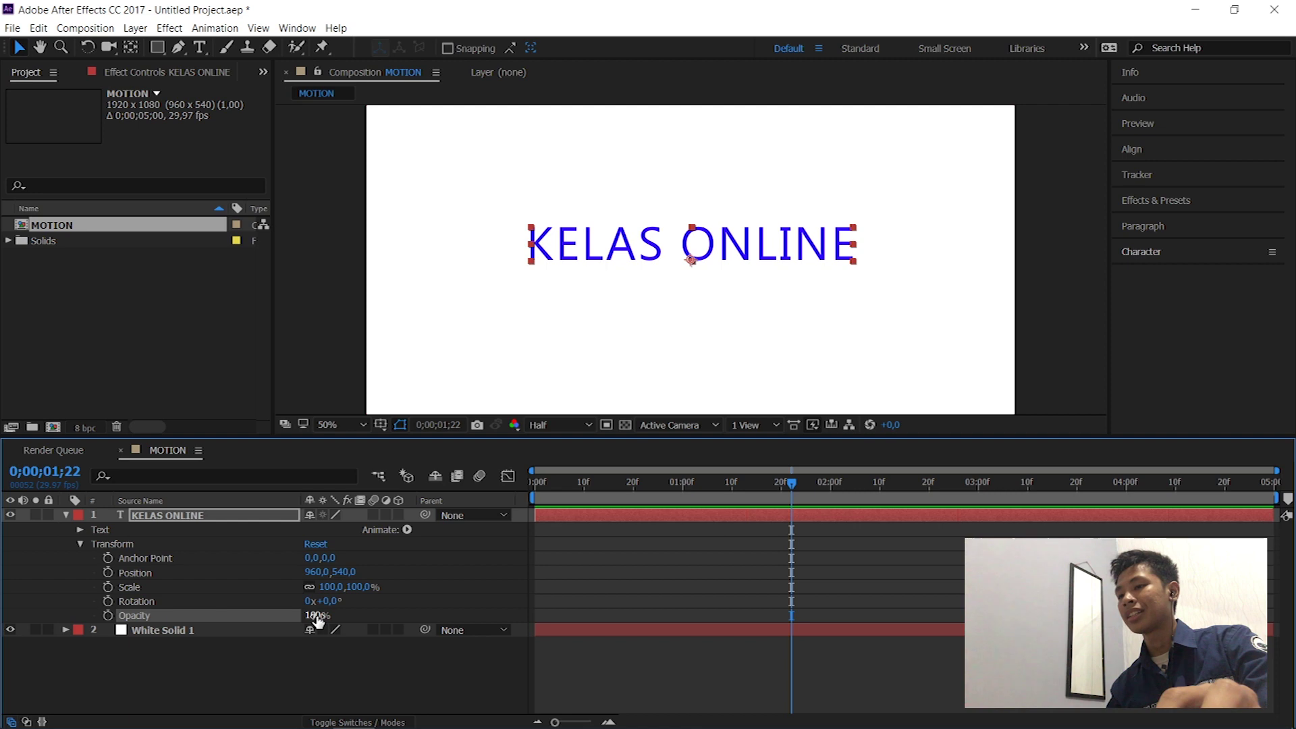
{"action": "left_click_drag", "start_coordinate": [317, 618], "coordinate": [312, 615]}
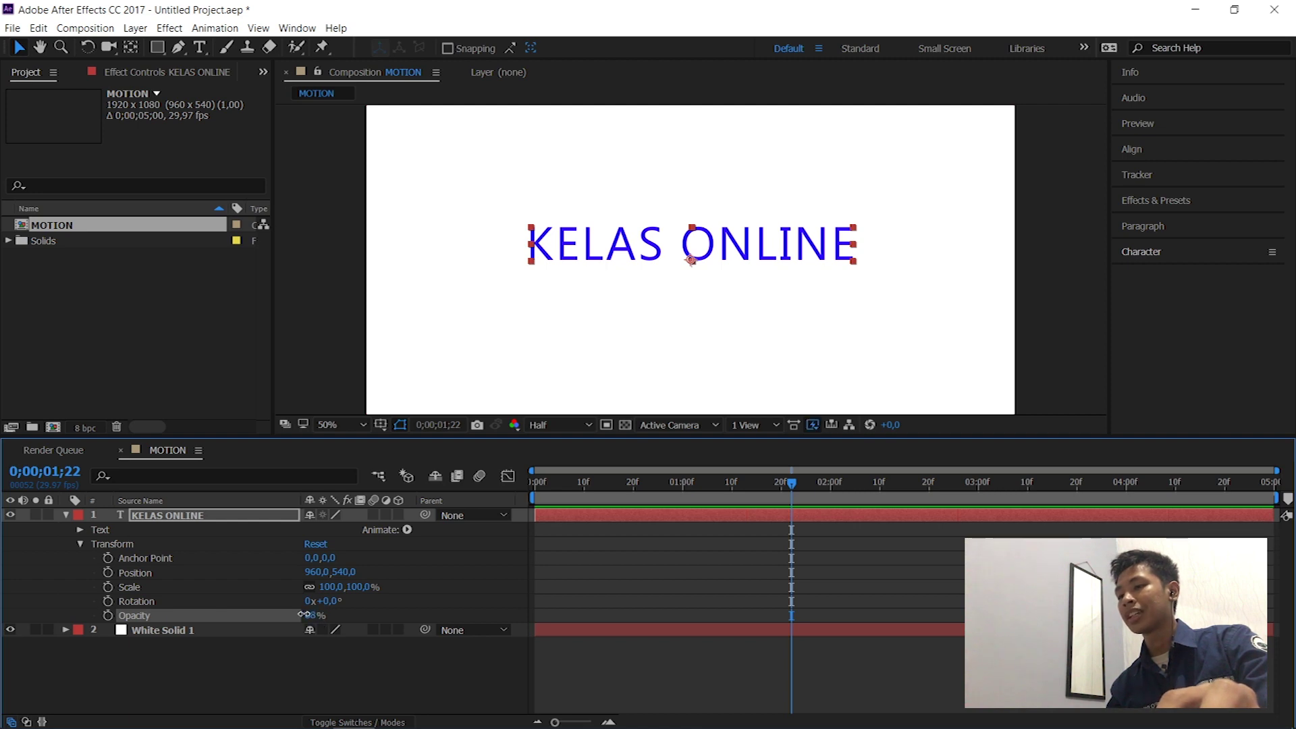
{"action": "key", "text": "Caps_Lock"}
{"action": "left_click_drag", "start_coordinate": [274, 615], "coordinate": [322, 616]}
{"action": "left_click_drag", "start_coordinate": [586, 489], "coordinate": [491, 500]}
{"action": "key", "text": "Caps_Lock"}
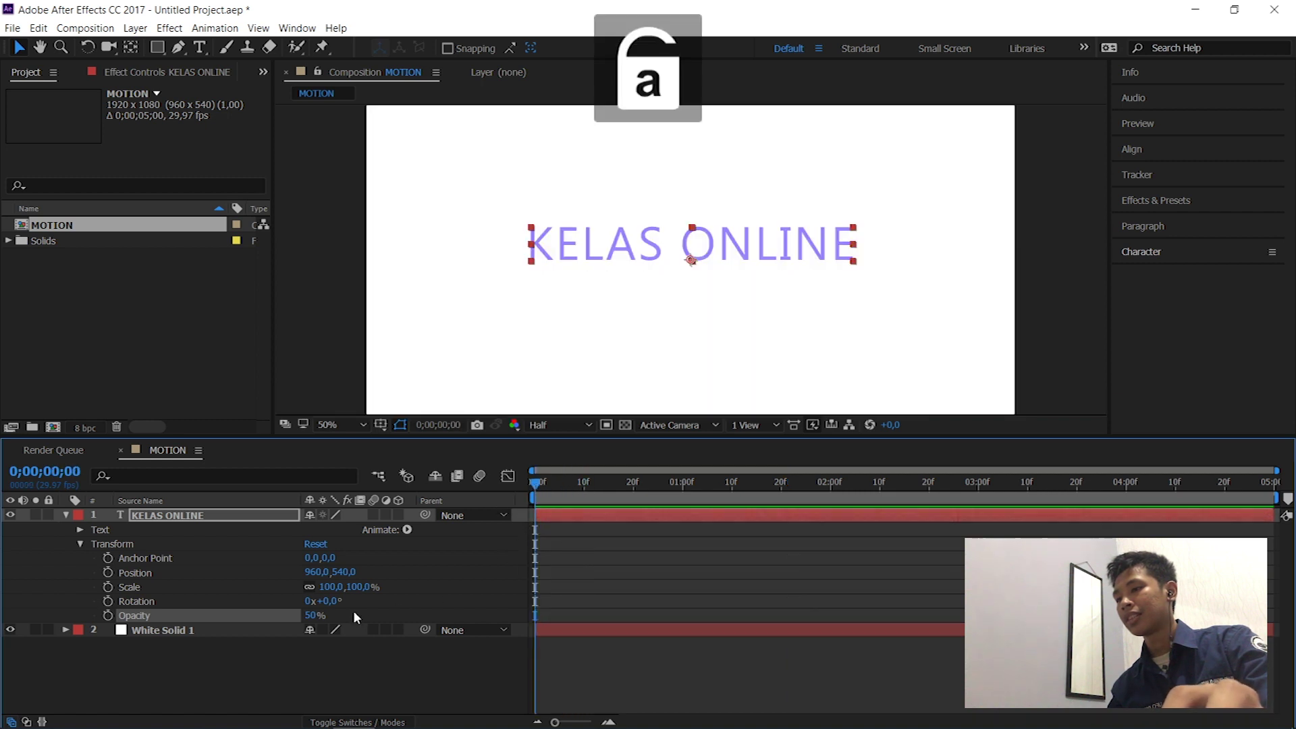
{"action": "mouse_move", "coordinate": [309, 615]}
{"action": "left_mouse_down"}
{"action": "mouse_move", "coordinate": [273, 624]}
{"action": "mouse_move", "coordinate": [414, 597]}
{"action": "left_mouse_up"}
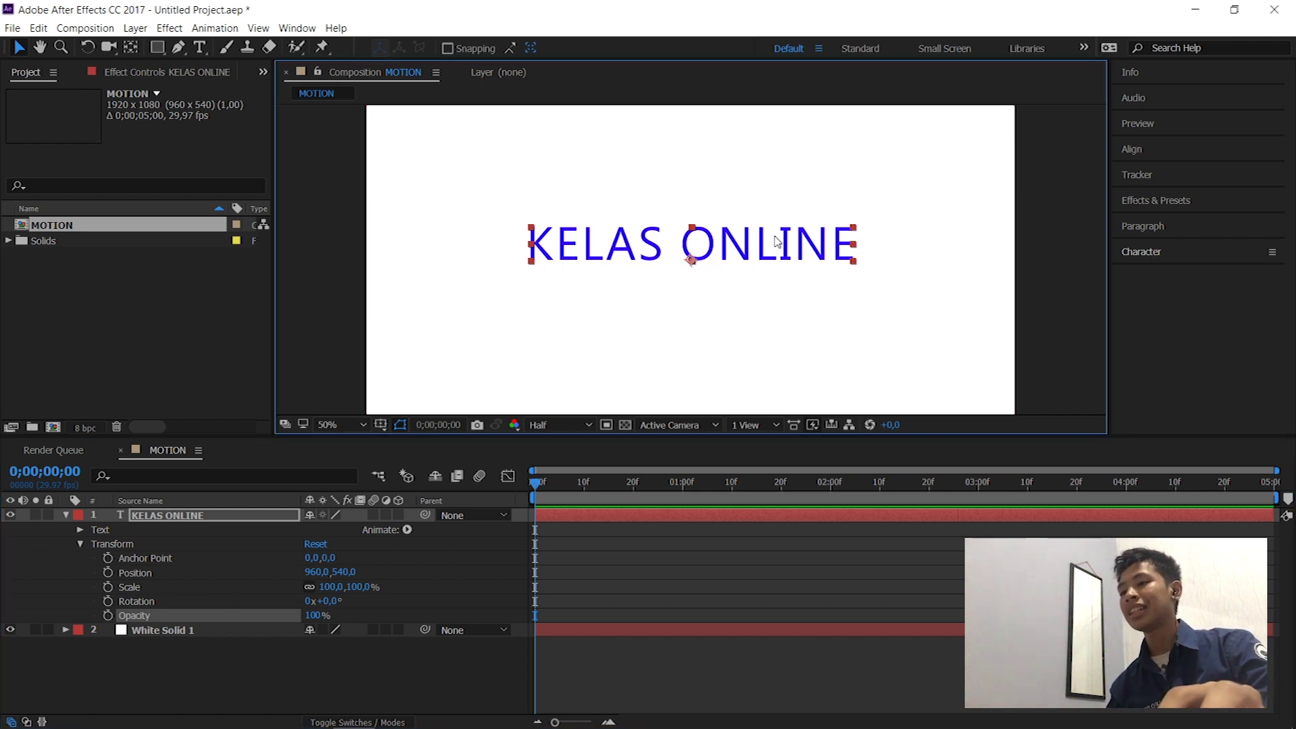
{"action": "left_click", "coordinate": [776, 206]}
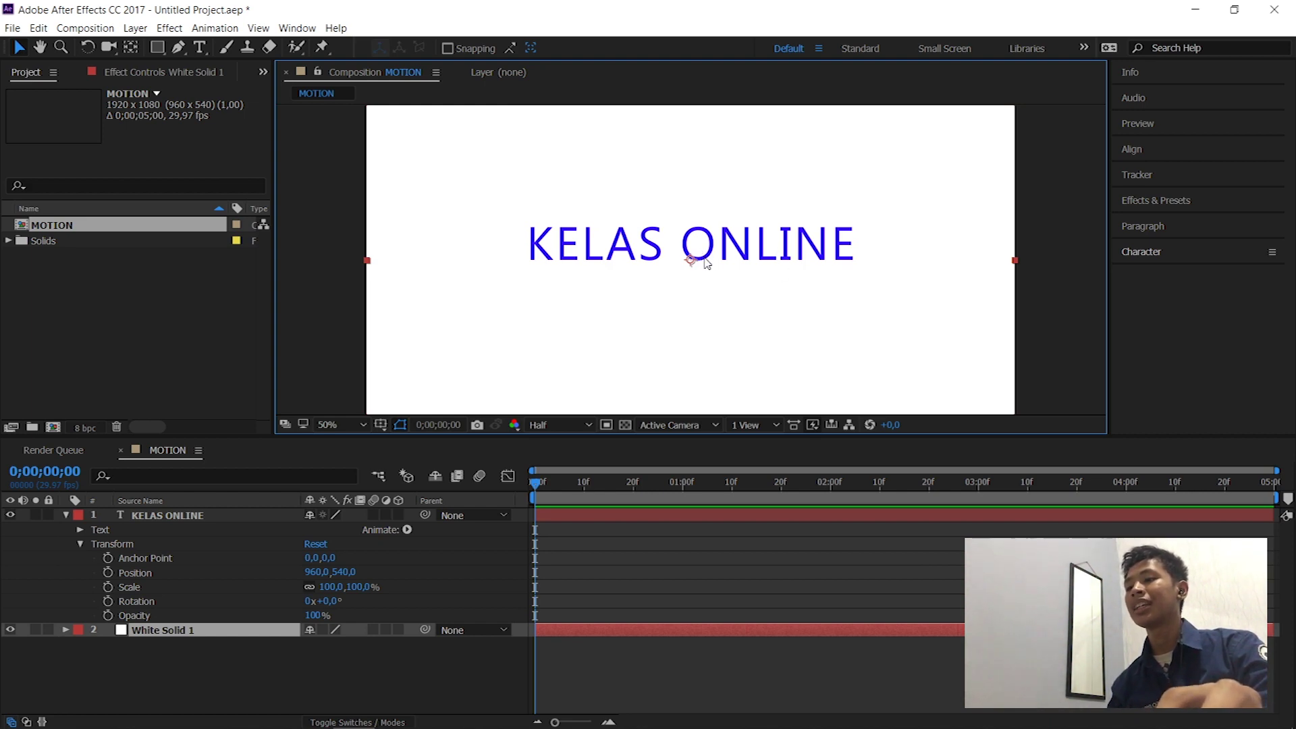
{"action": "left_click", "coordinate": [553, 501]}
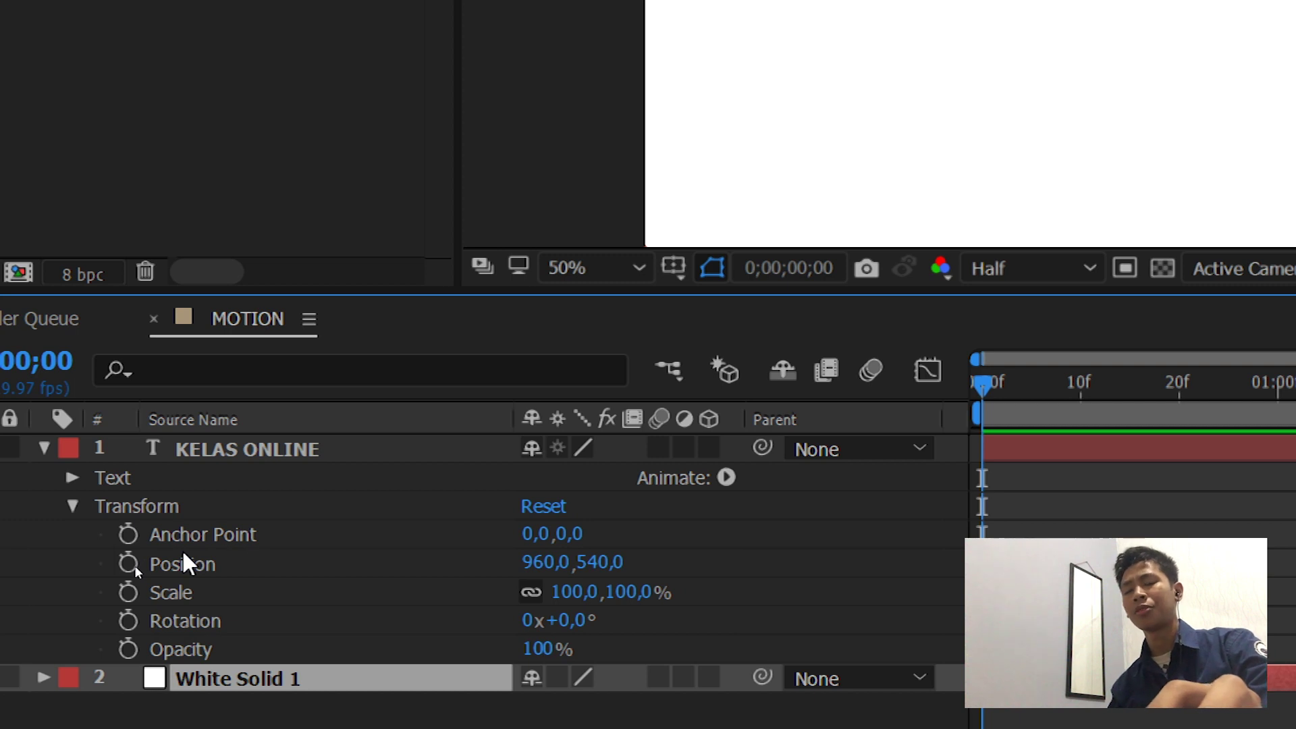
- Keyframe KELAS ONLINE's Position at 960,540 on frame 0 and 556,936 at one second
{"action": "left_click", "coordinate": [128, 563]}
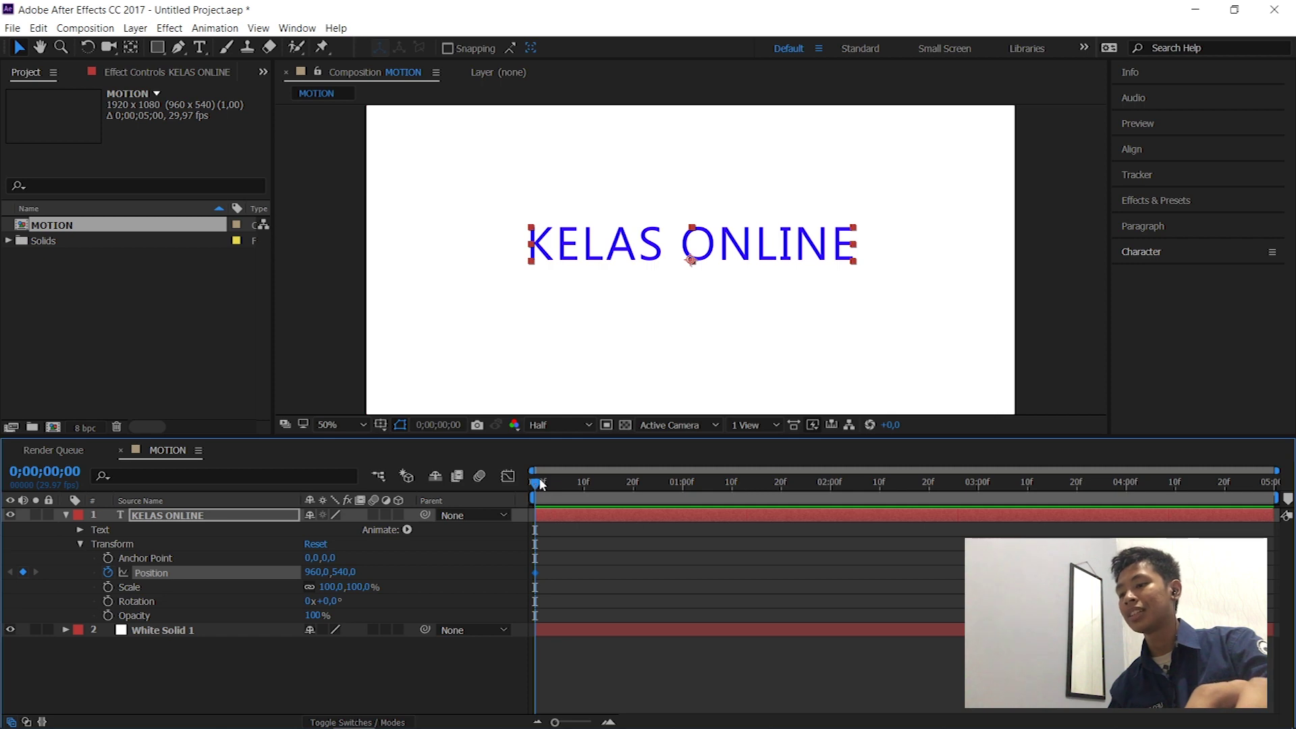
{"action": "left_click_drag", "start_coordinate": [536, 482], "coordinate": [679, 487]}
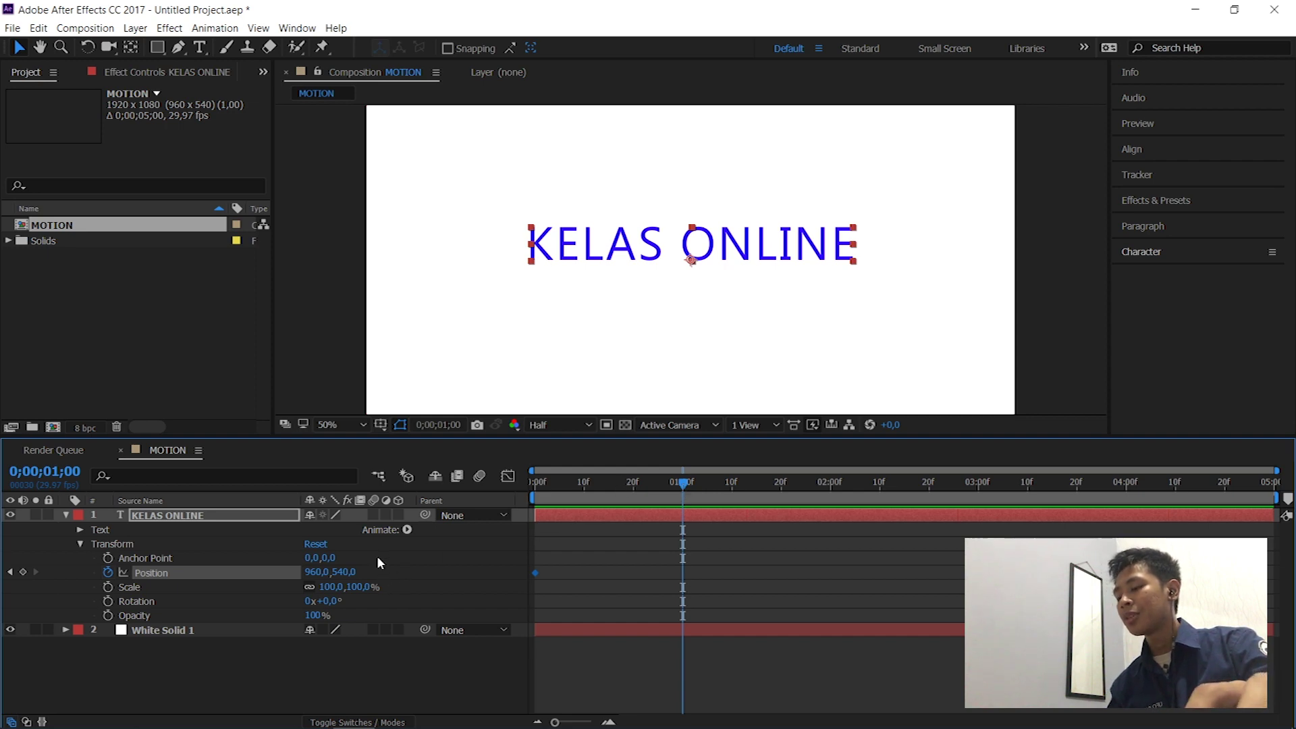
{"action": "mouse_move", "coordinate": [680, 273]}
{"action": "left_mouse_down"}
{"action": "mouse_move", "coordinate": [667, 315]}
{"action": "mouse_move", "coordinate": [665, 288]}
{"action": "mouse_move", "coordinate": [562, 388]}
{"action": "left_mouse_up"}
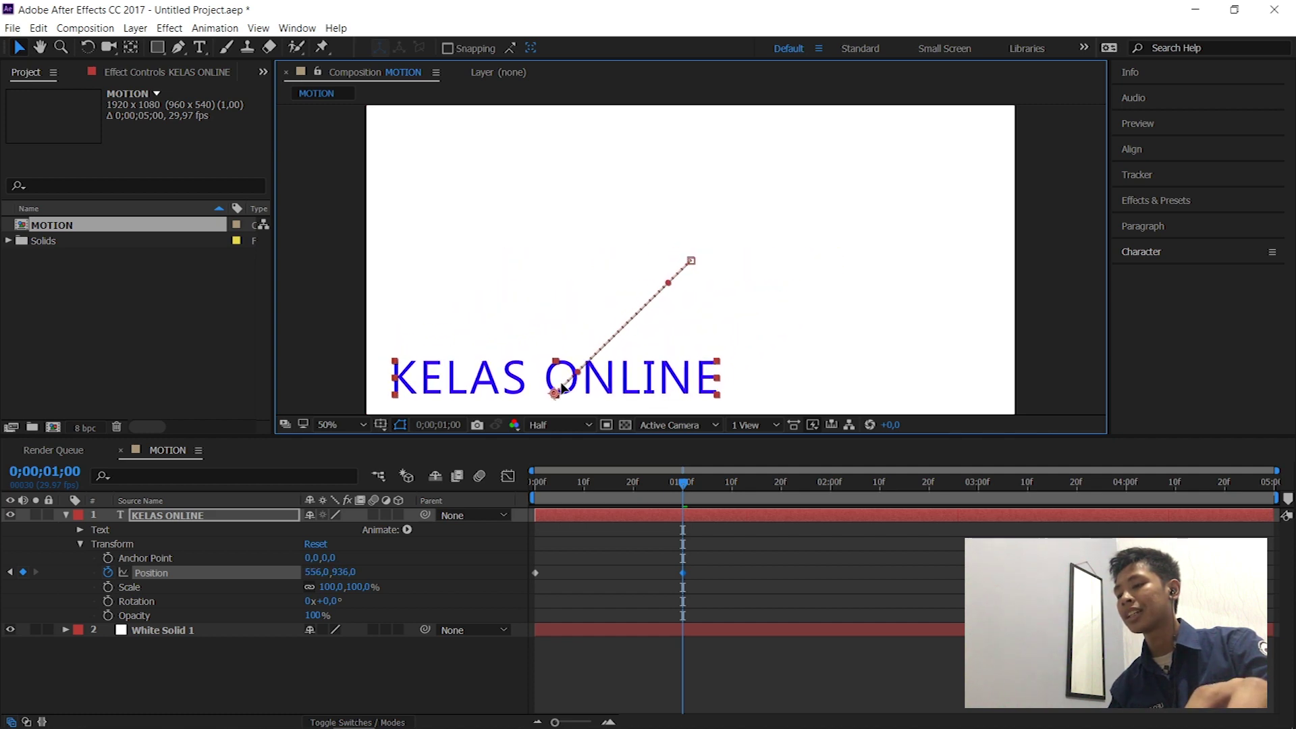
{"action": "left_click_drag", "start_coordinate": [320, 573], "coordinate": [341, 577]}
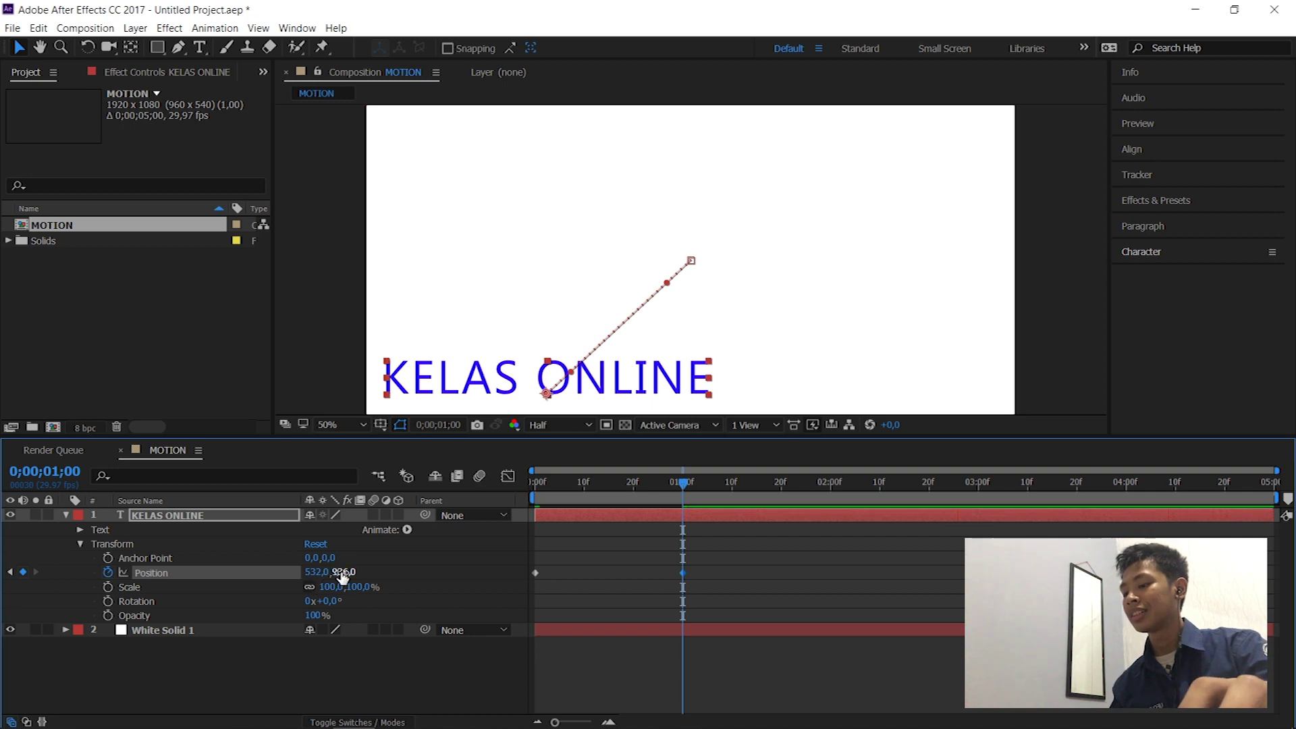
{"action": "key", "text": "ctrl+z"}
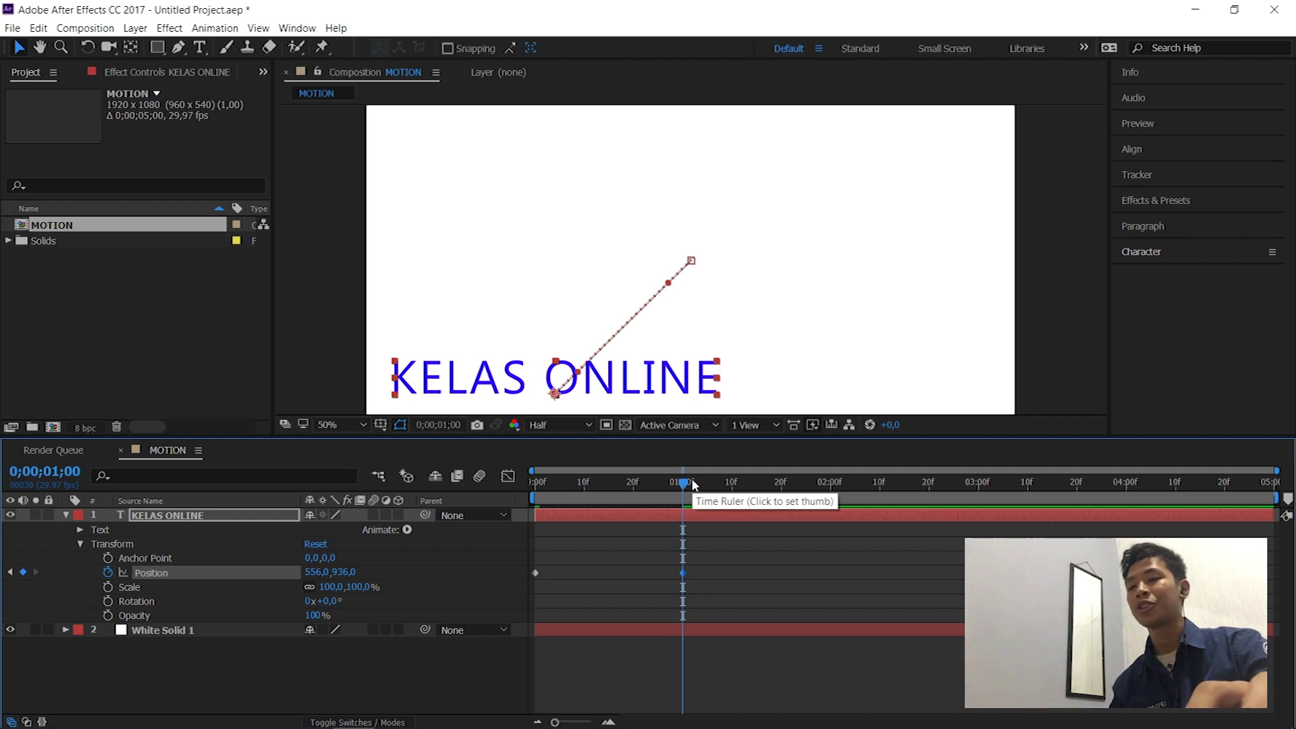
- Step between the two Position keyframes and preview the lower-left slide
{"action": "left_click_drag", "start_coordinate": [692, 481], "coordinate": [478, 500]}
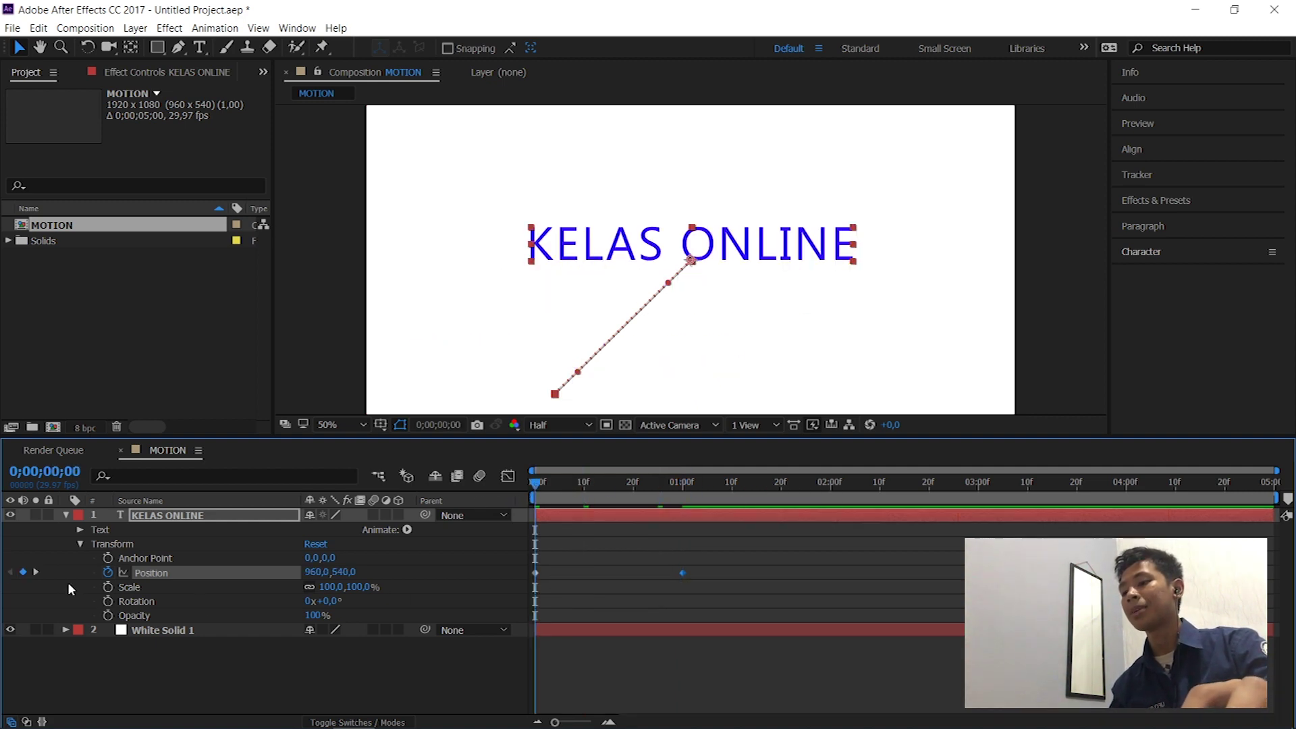
{"action": "left_click", "coordinate": [36, 572]}
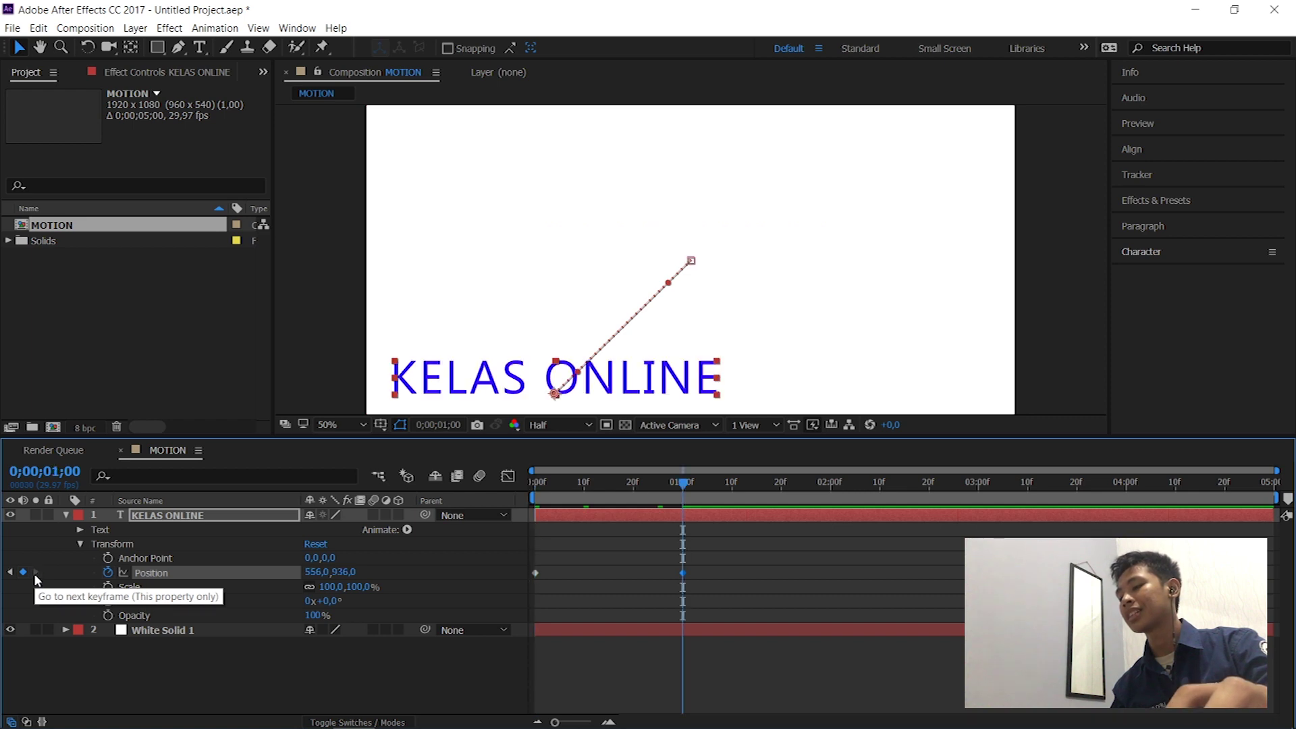
{"action": "left_click", "coordinate": [9, 573]}
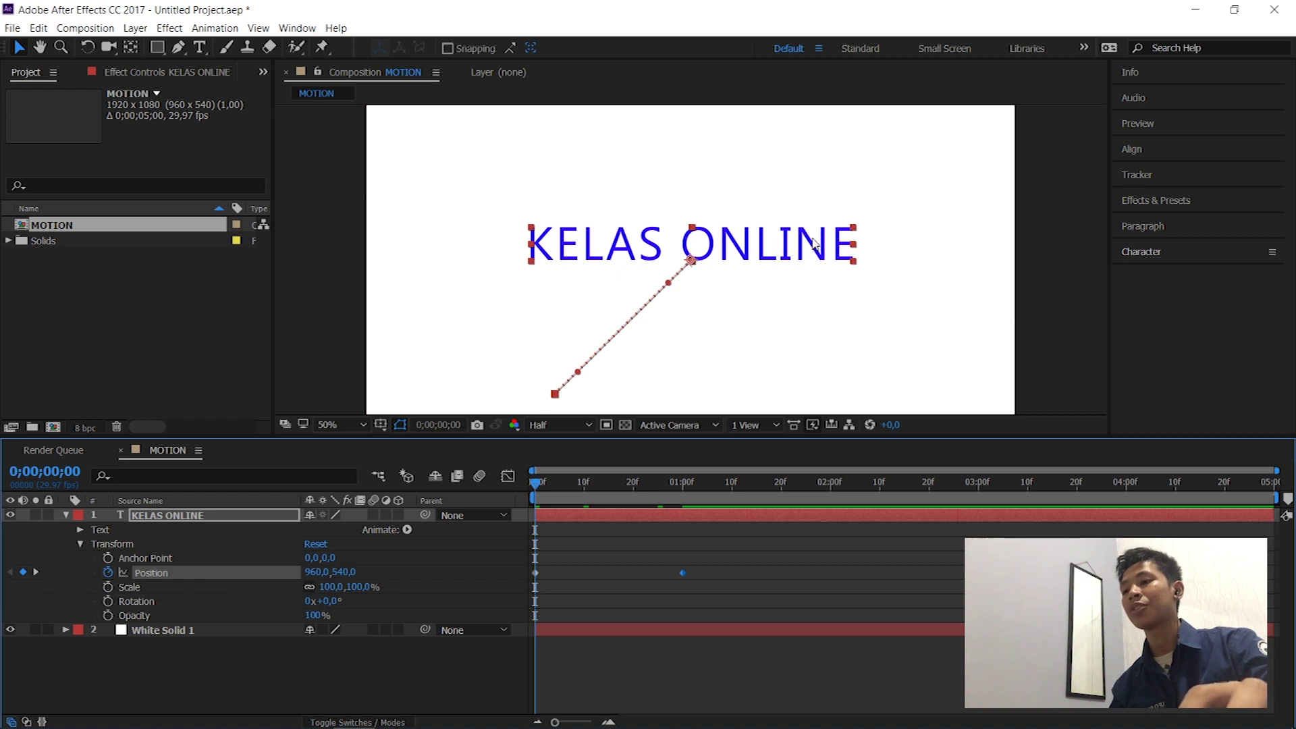
{"action": "left_click", "coordinate": [38, 572]}
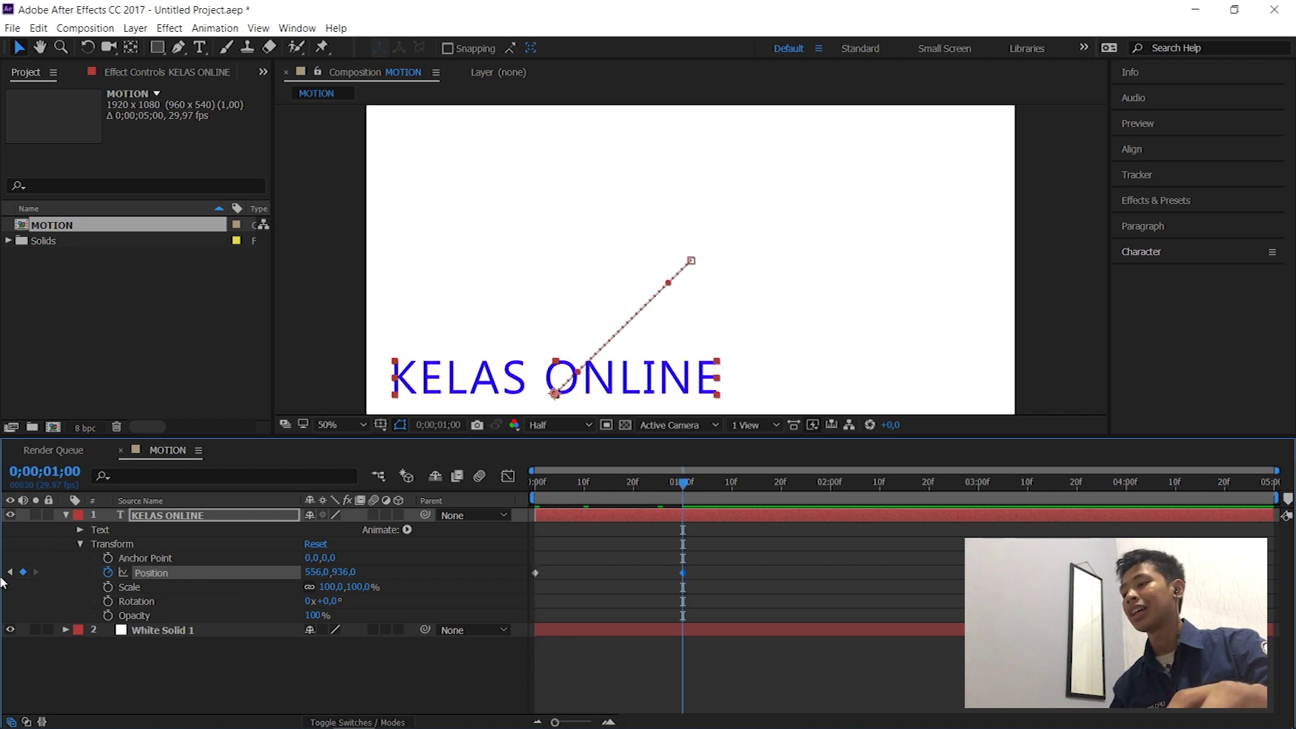
{"action": "left_click", "coordinate": [11, 572]}
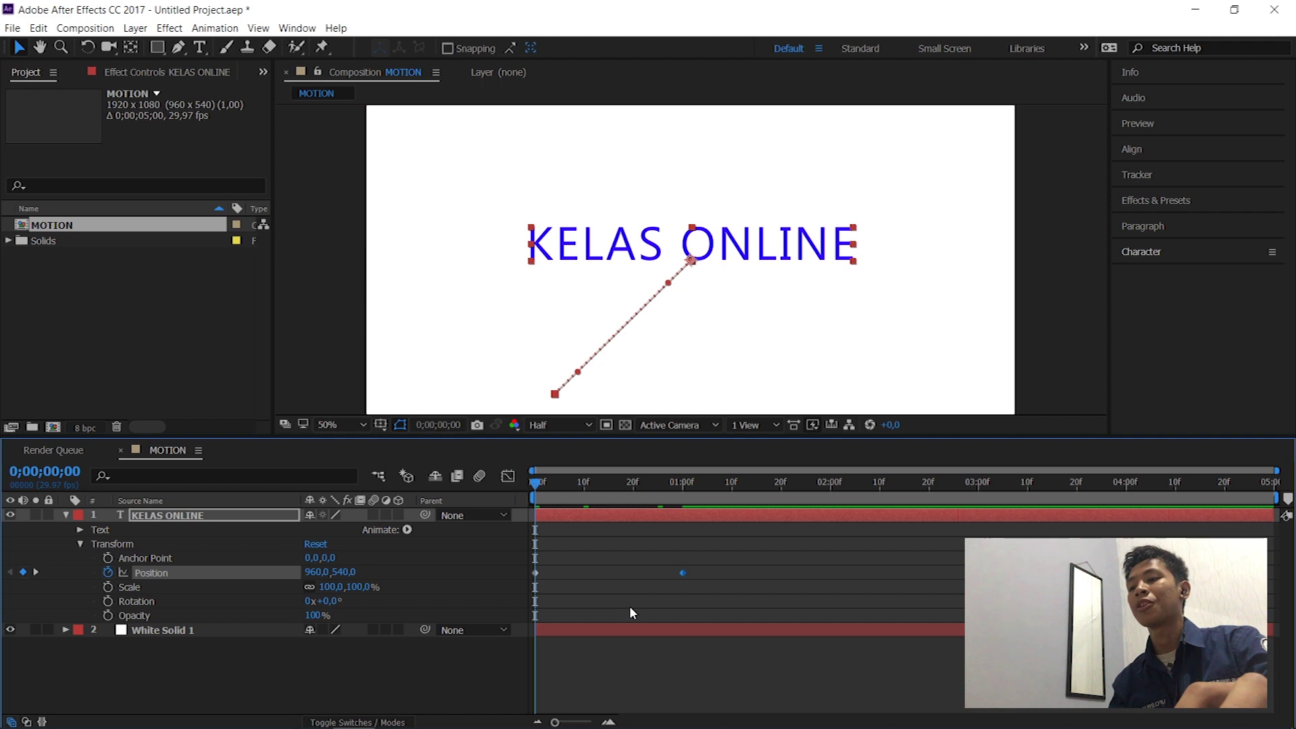
{"action": "key", "text": "space"}
{"action": "key", "text": "space"}
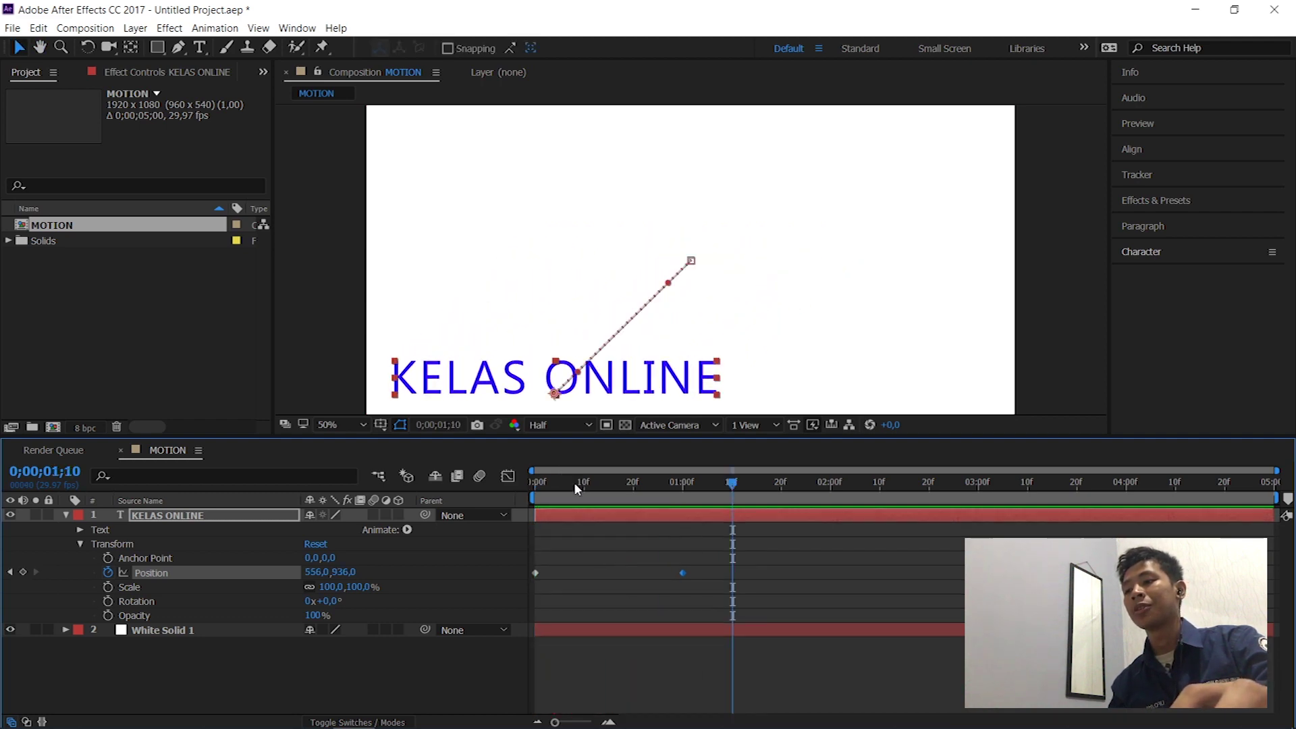
{"action": "key", "text": "Home"}
{"action": "key", "text": "space"}
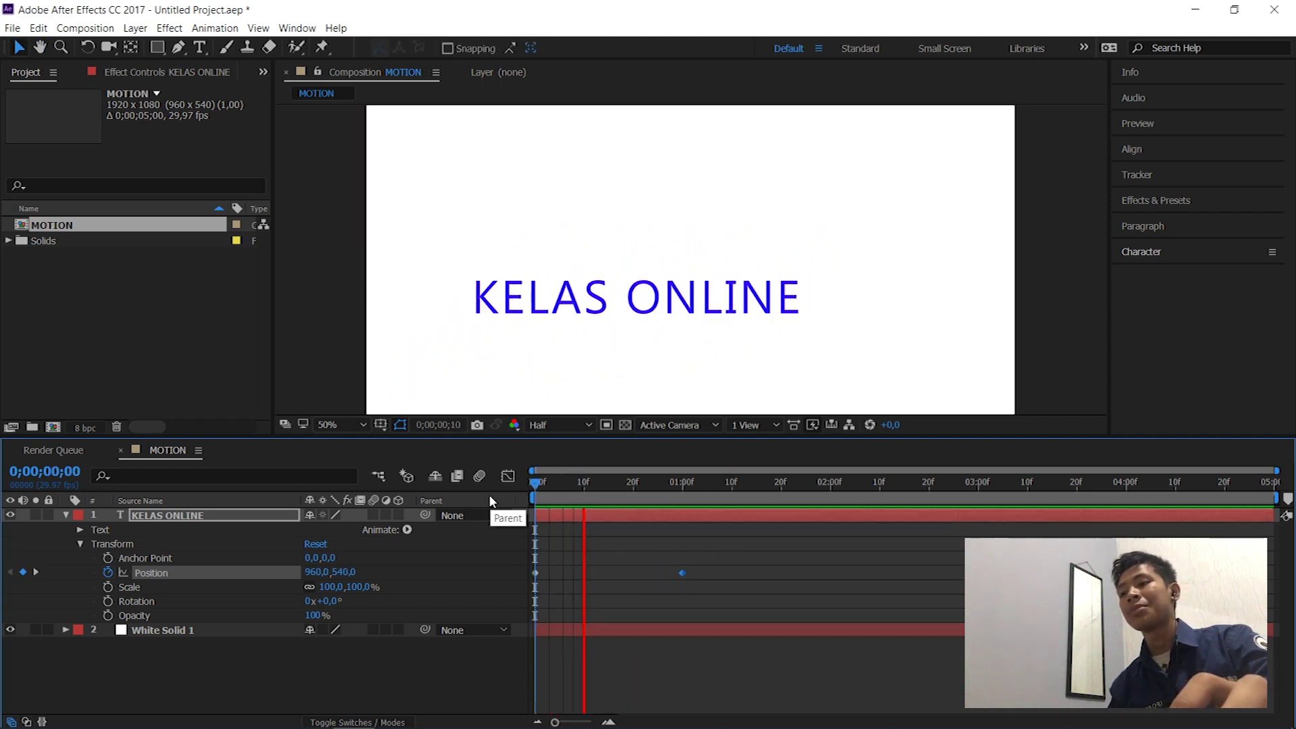
{"action": "key", "text": "space"}
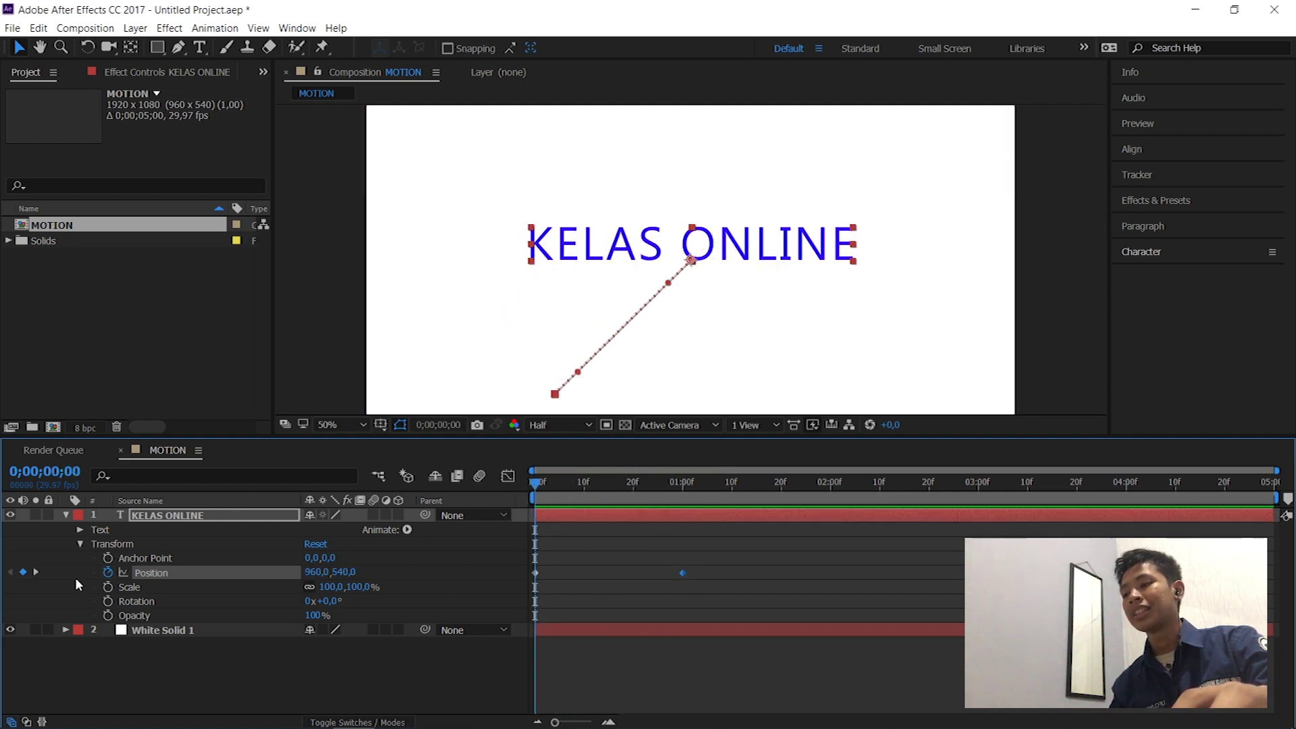
{"action": "left_click", "coordinate": [41, 570]}
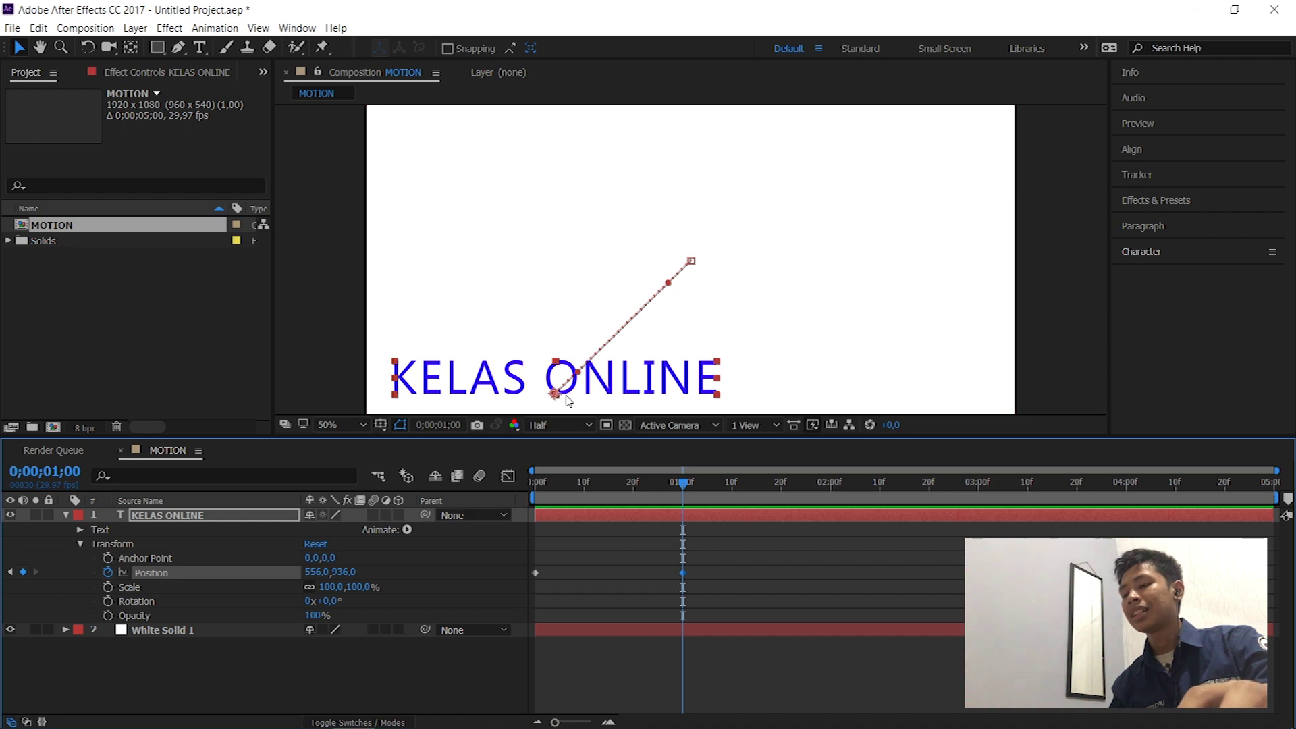
{"action": "left_click", "coordinate": [9, 572]}
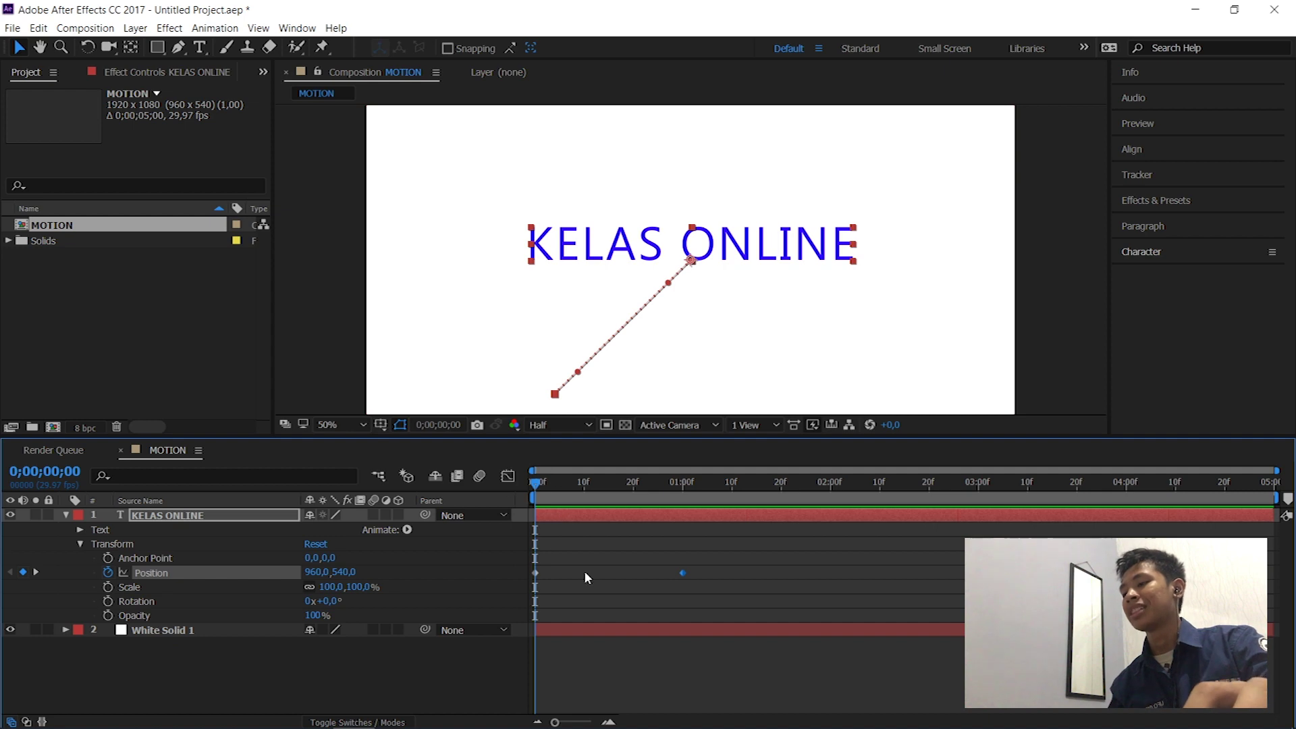
- Retime the Position keyframes to about frame 10 and just under one second, then return to frame 8
{"action": "left_click_drag", "start_coordinate": [534, 572], "coordinate": [584, 573]}
{"action": "left_click", "coordinate": [682, 572]}
{"action": "left_click_drag", "start_coordinate": [682, 572], "coordinate": [638, 572]}
{"action": "left_click_drag", "start_coordinate": [561, 486], "coordinate": [568, 488]}
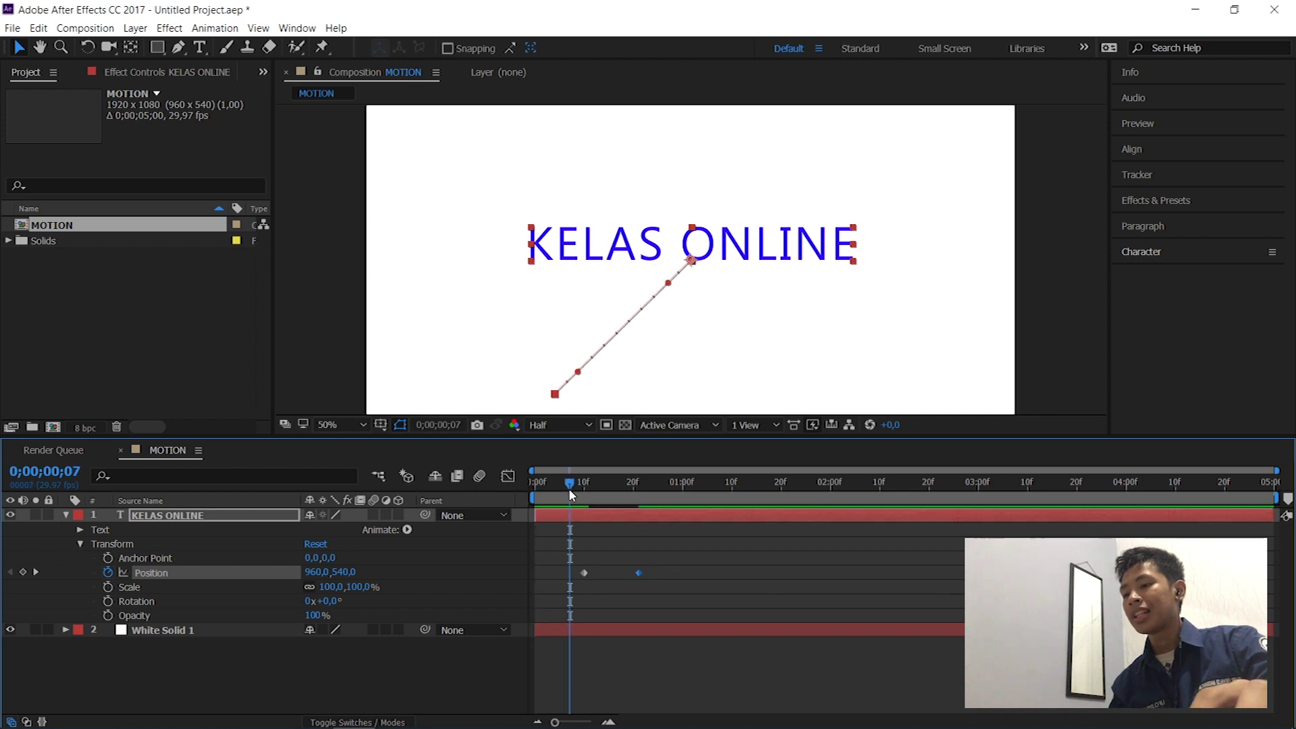
{"action": "left_click_drag", "start_coordinate": [586, 573], "coordinate": [590, 573]}
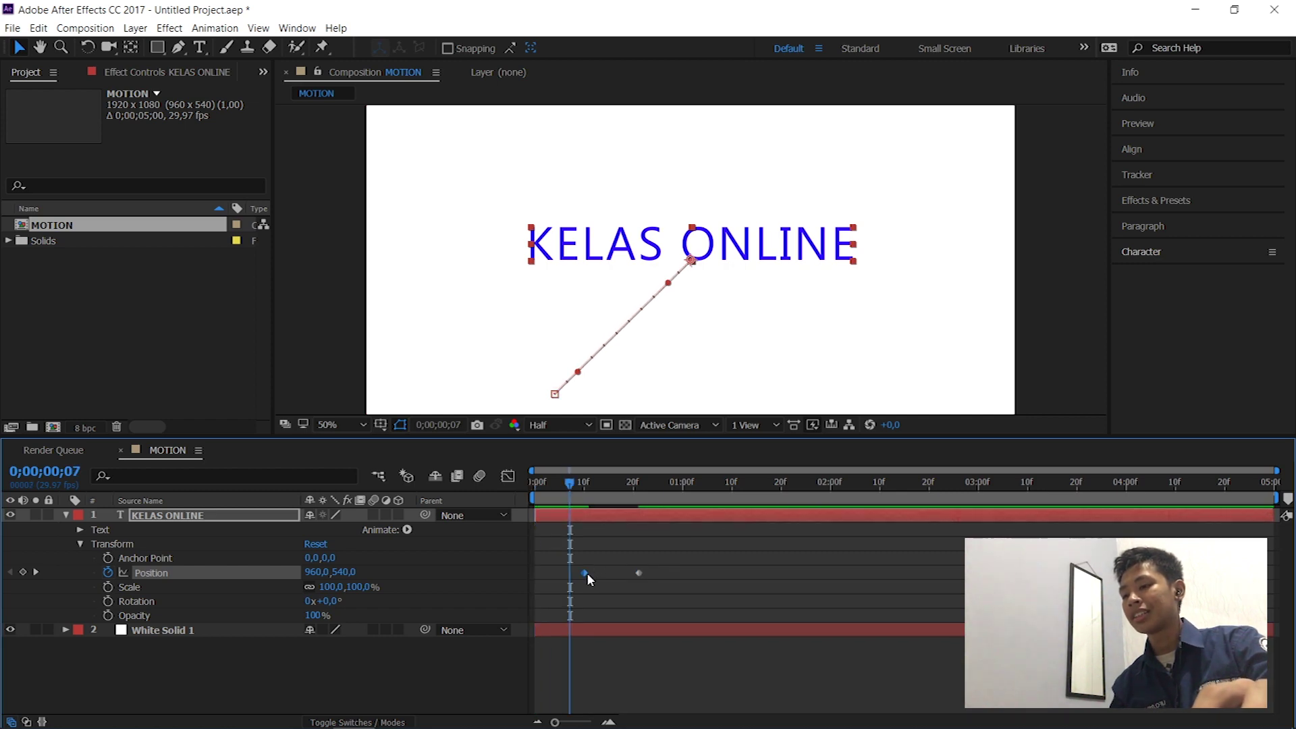
{"action": "key", "text": "space"}
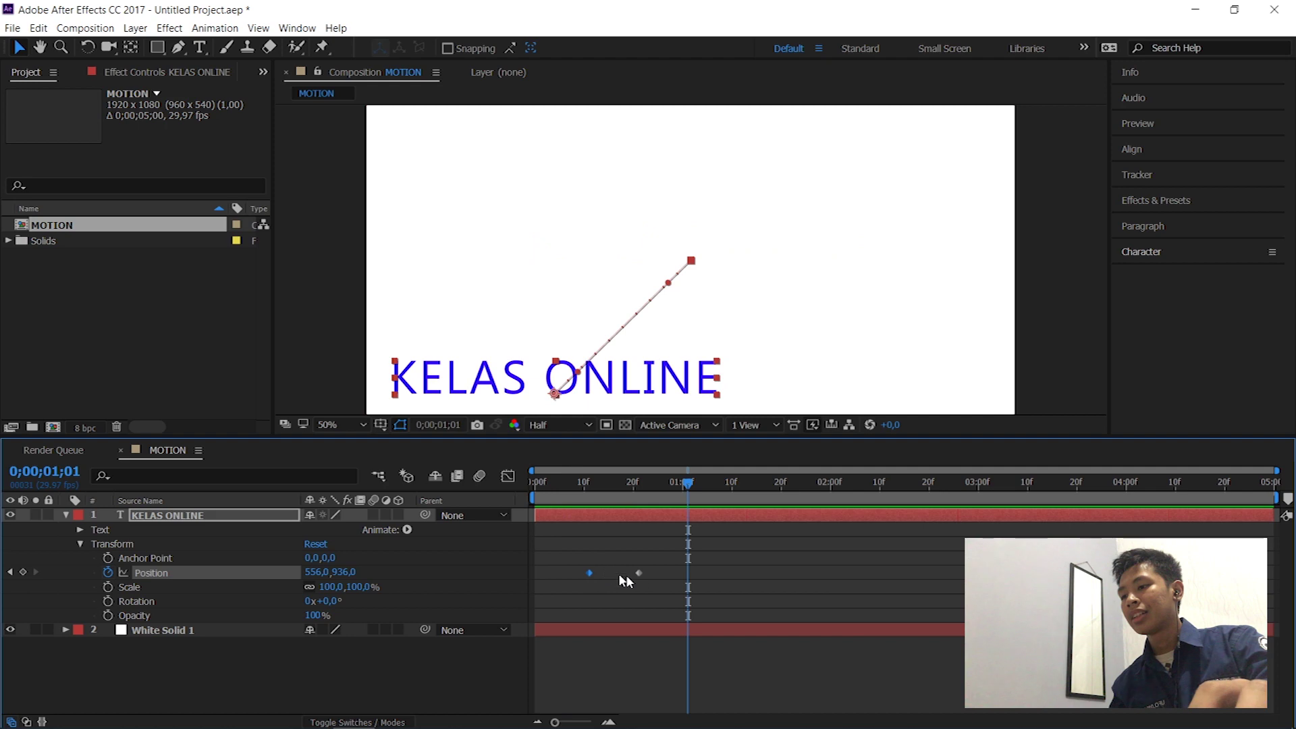
{"action": "left_click_drag", "start_coordinate": [638, 573], "coordinate": [668, 573]}
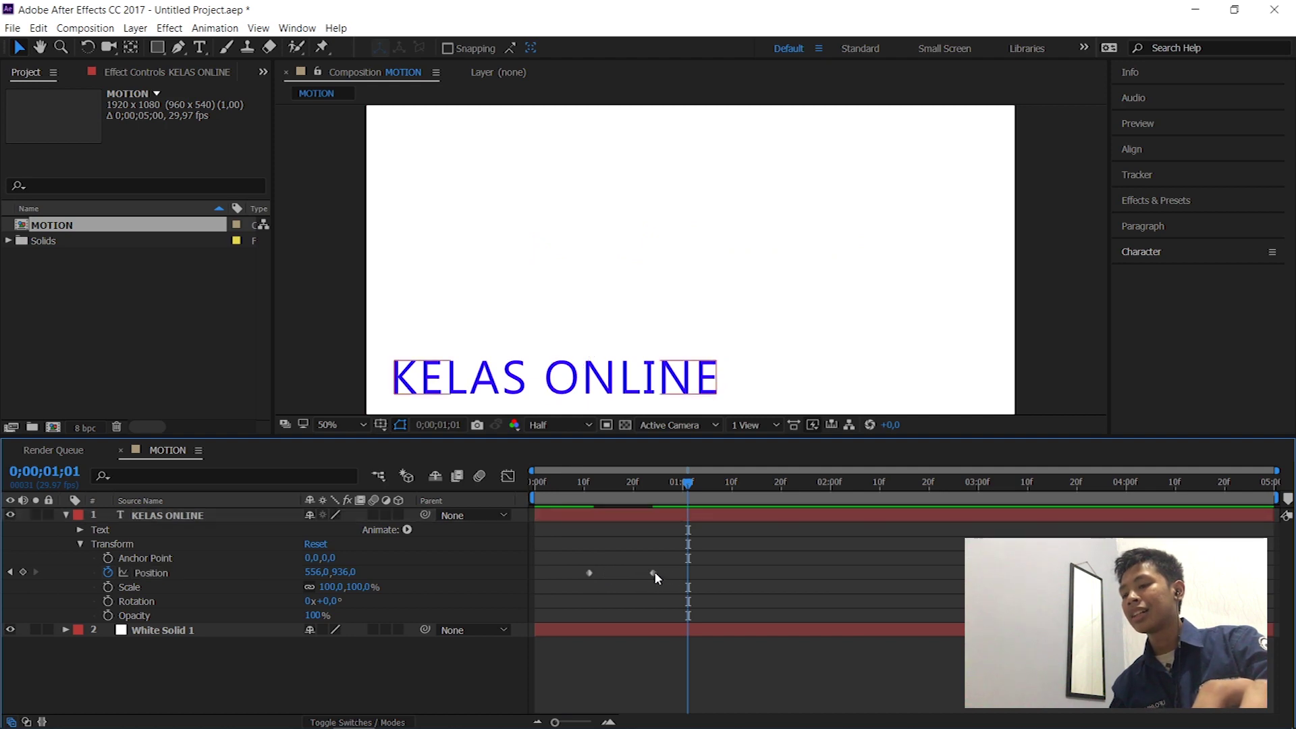
{"action": "left_click", "coordinate": [576, 488]}
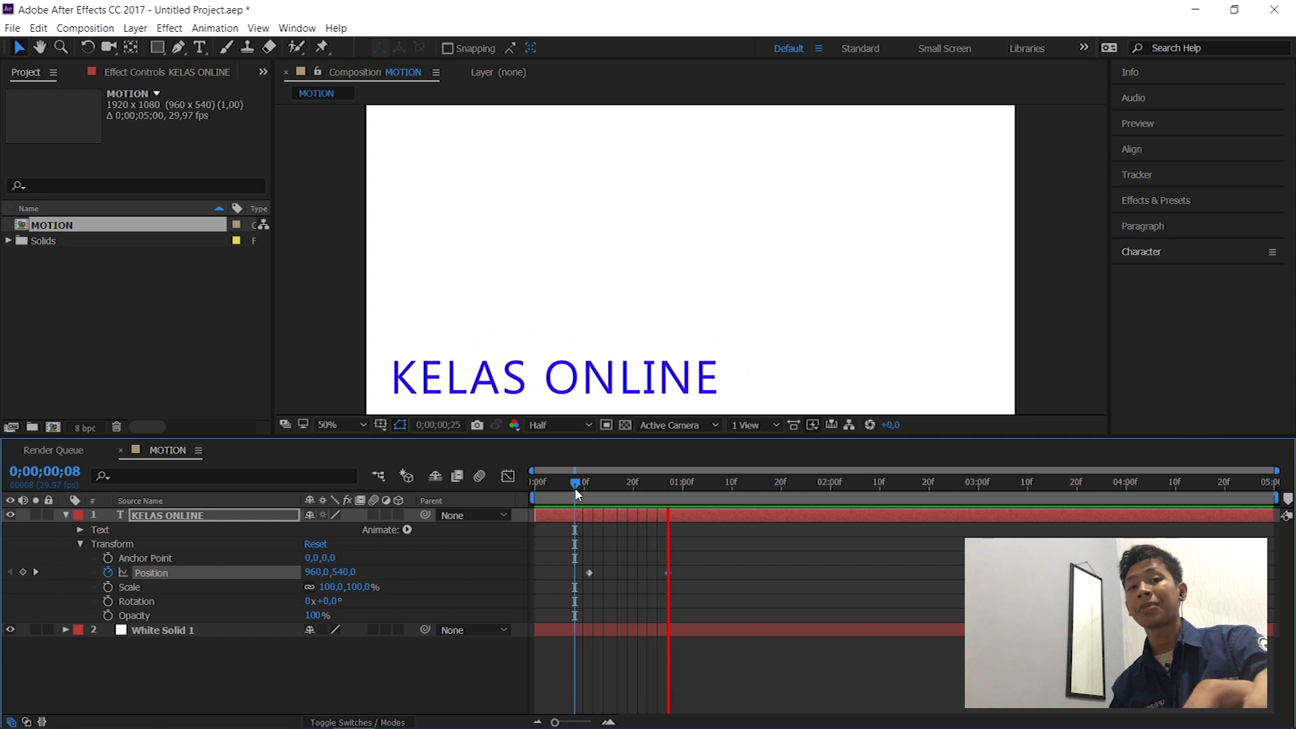
{"action": "key", "text": "space"}
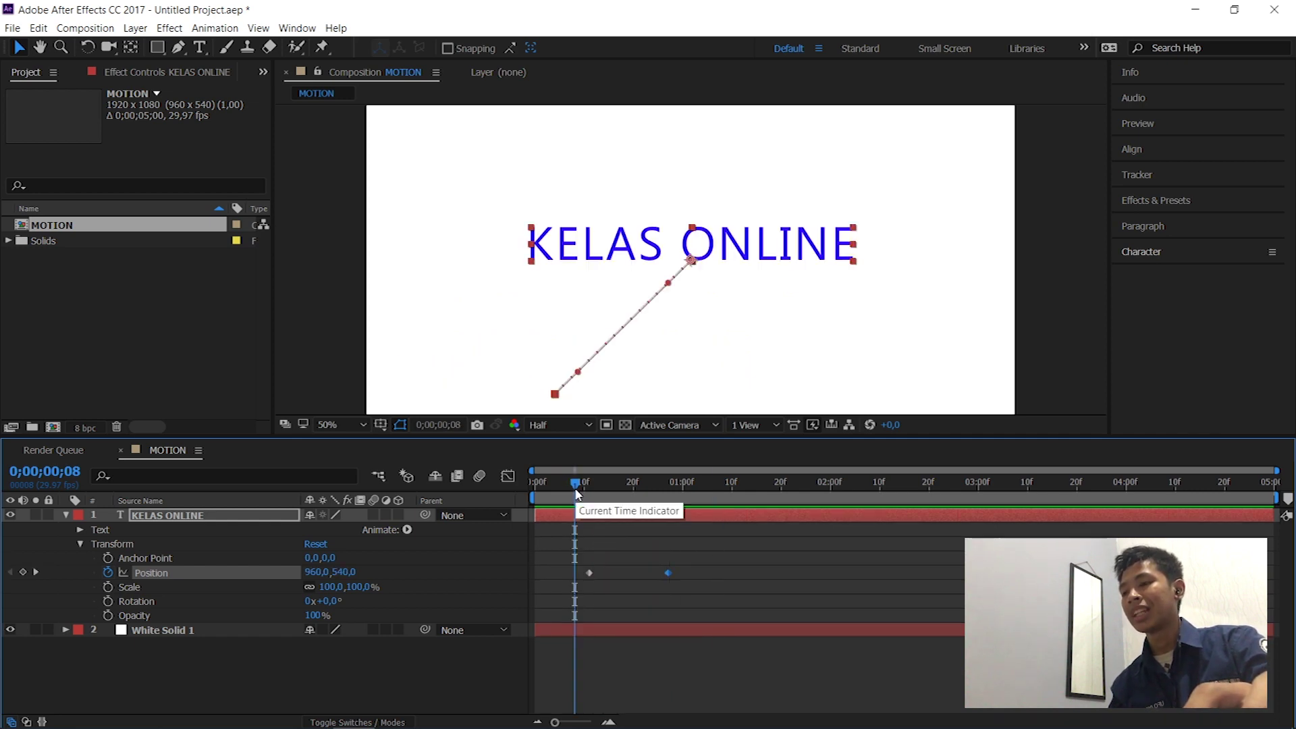
{"action": "key", "text": "space"}
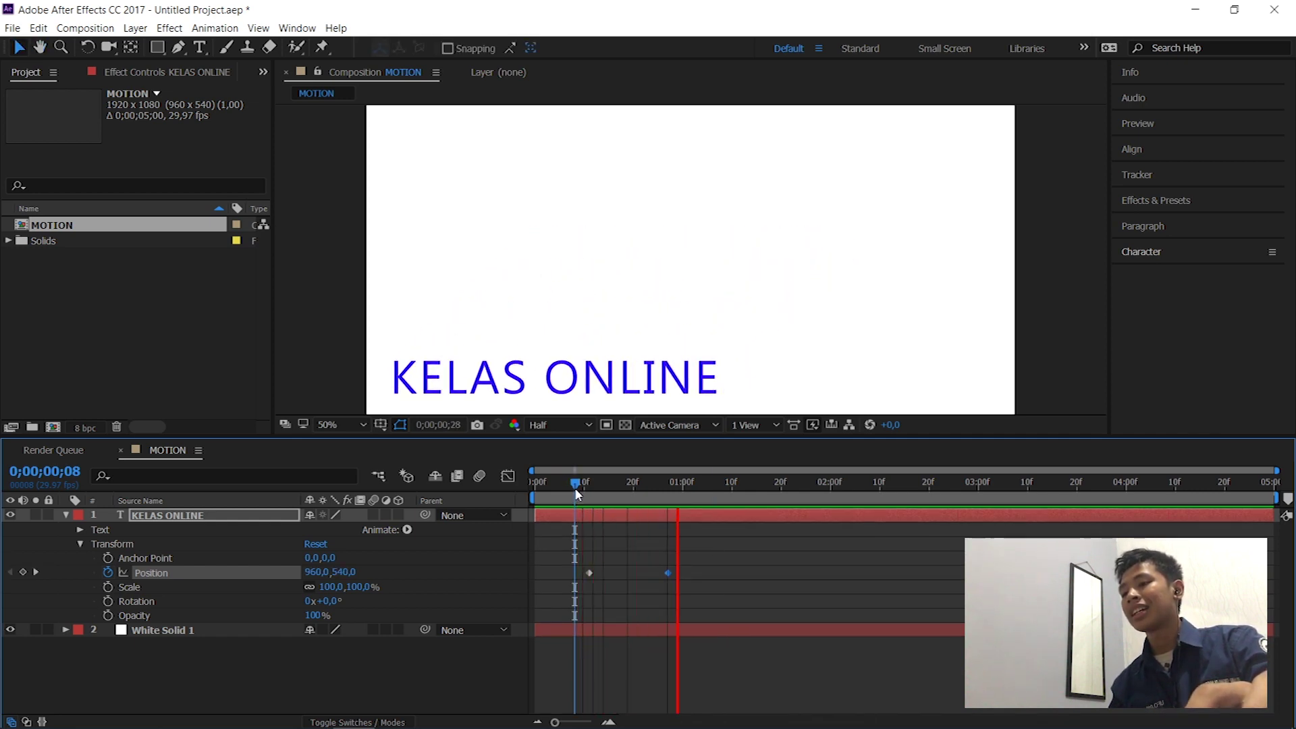
{"action": "key", "text": "space"}
{"action": "key", "text": "space"}
{"action": "key", "text": "space"}
{"action": "left_click", "coordinate": [583, 482]}
{"action": "key", "text": "space"}
{"action": "key", "text": "space"}
{"action": "key", "text": "space"}
{"action": "key", "text": "space"}
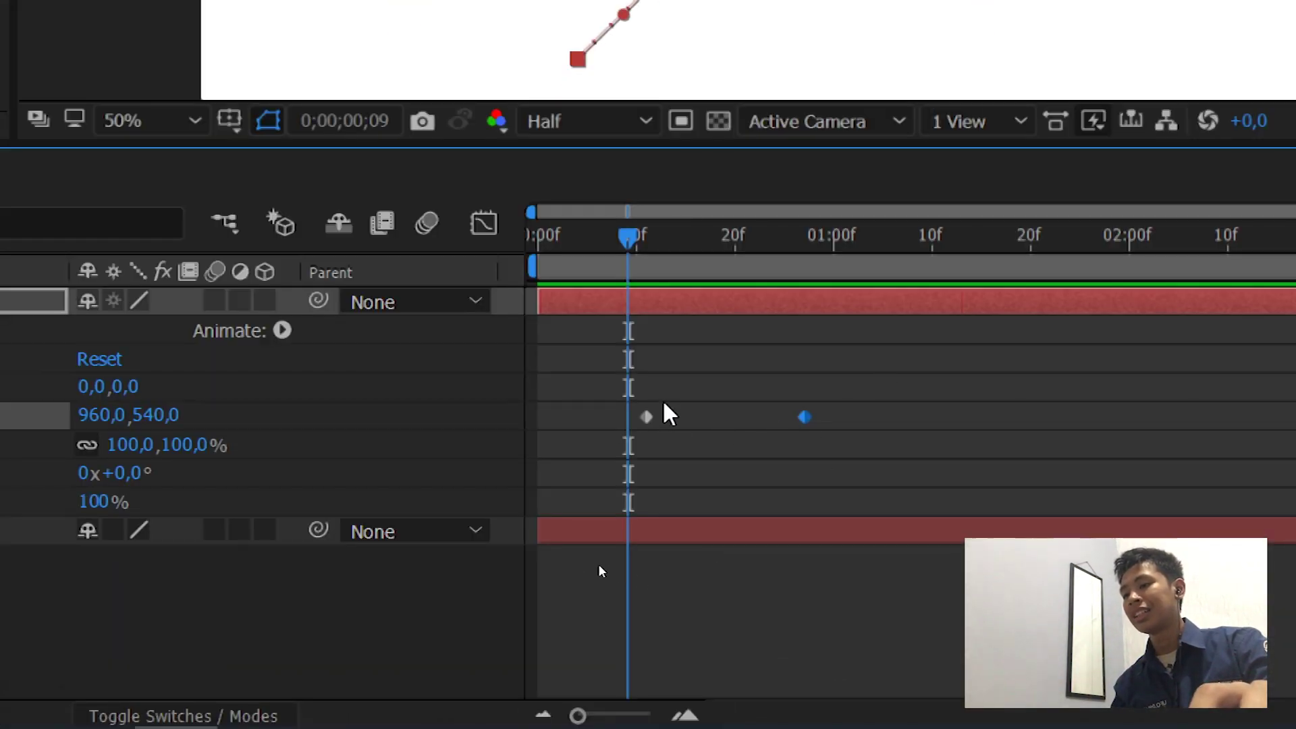
- Apply Easy Ease to both KELAS ONLINE Position keyframes and preview the slide
{"action": "left_click_drag", "start_coordinate": [866, 368], "coordinate": [629, 473]}
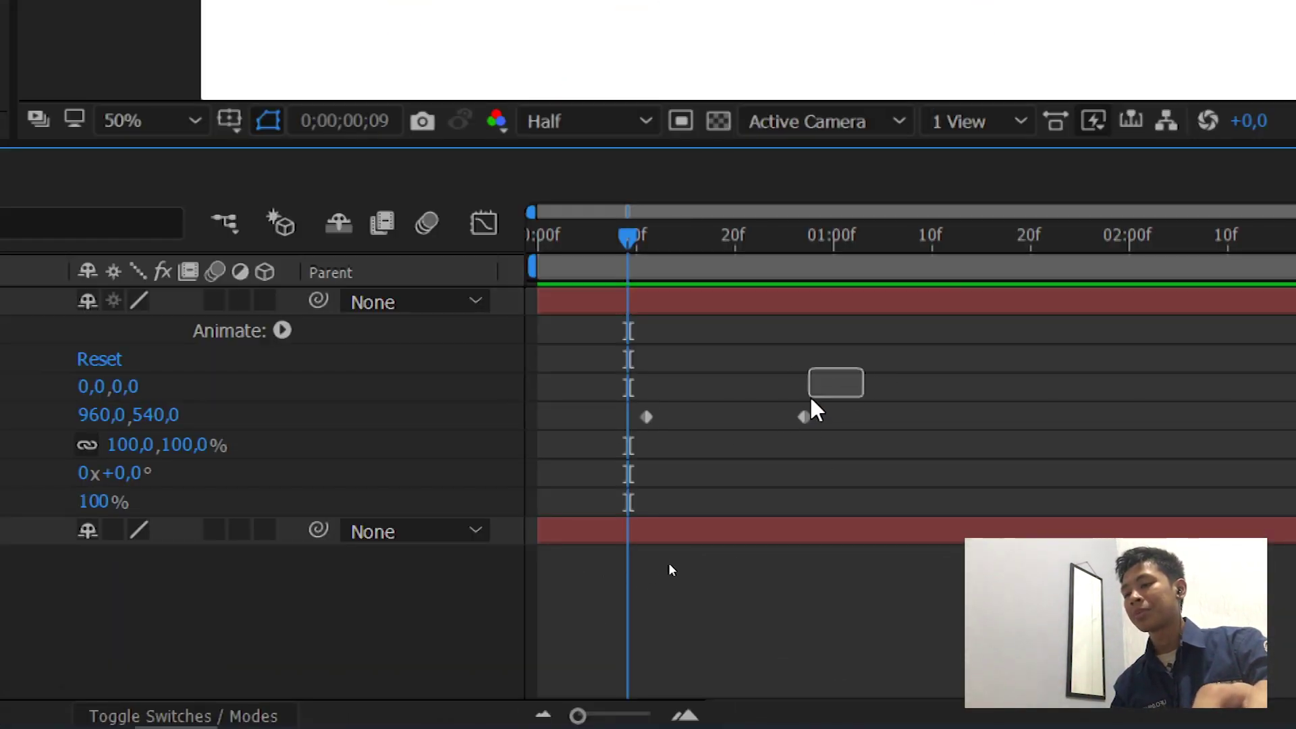
{"action": "right_click", "coordinate": [646, 415]}
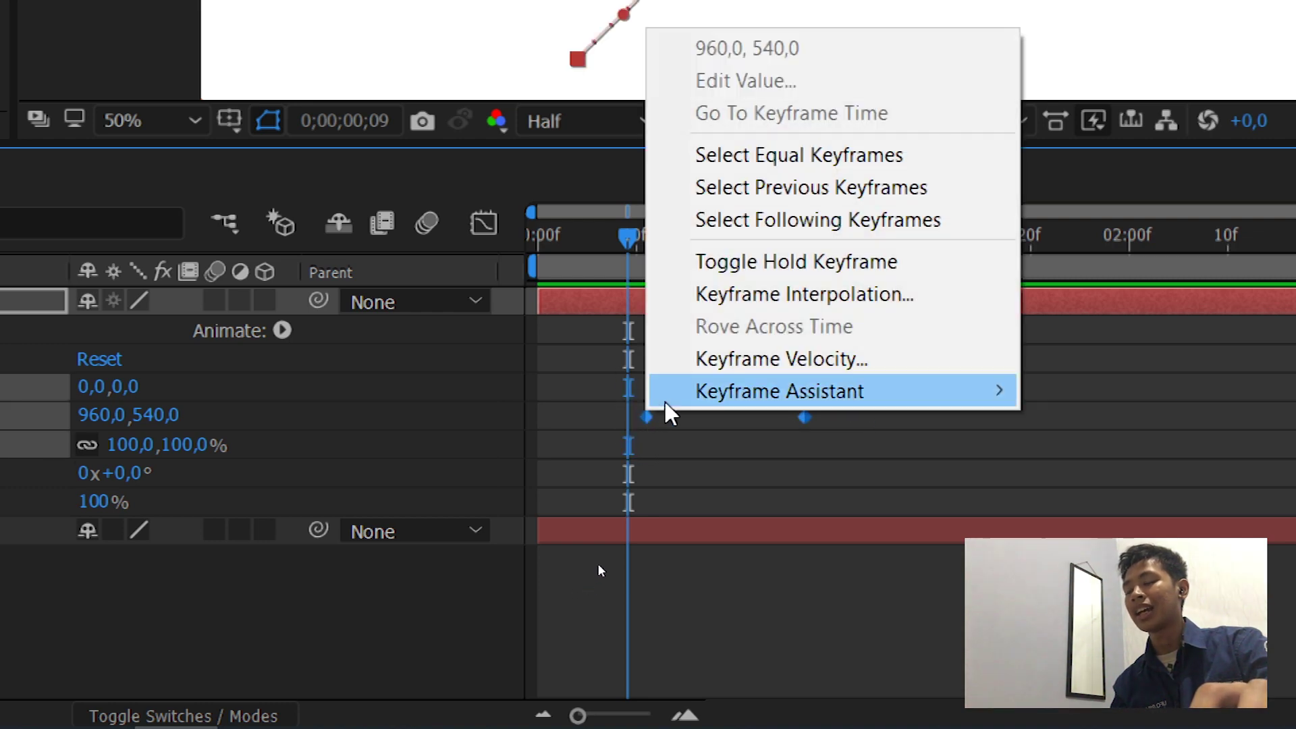
{"action": "mouse_move", "coordinate": [668, 403]}
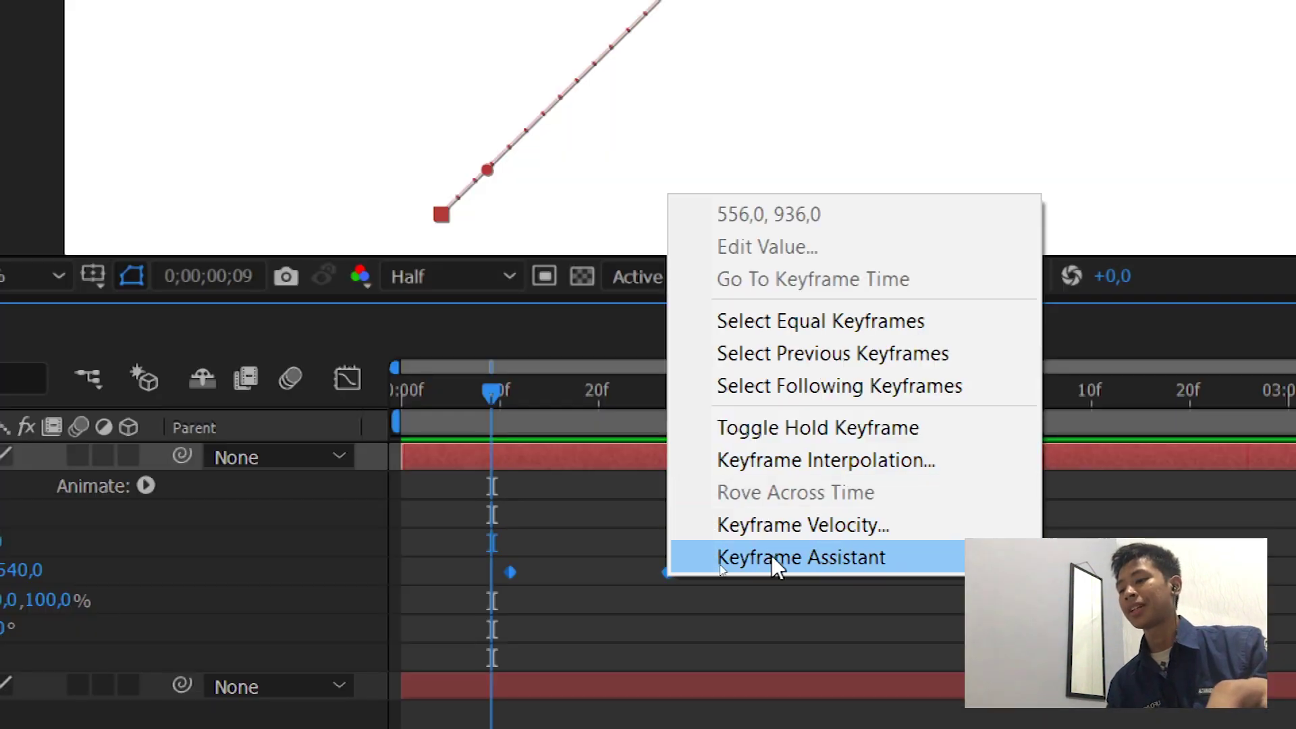
{"action": "mouse_move", "coordinate": [788, 553]}
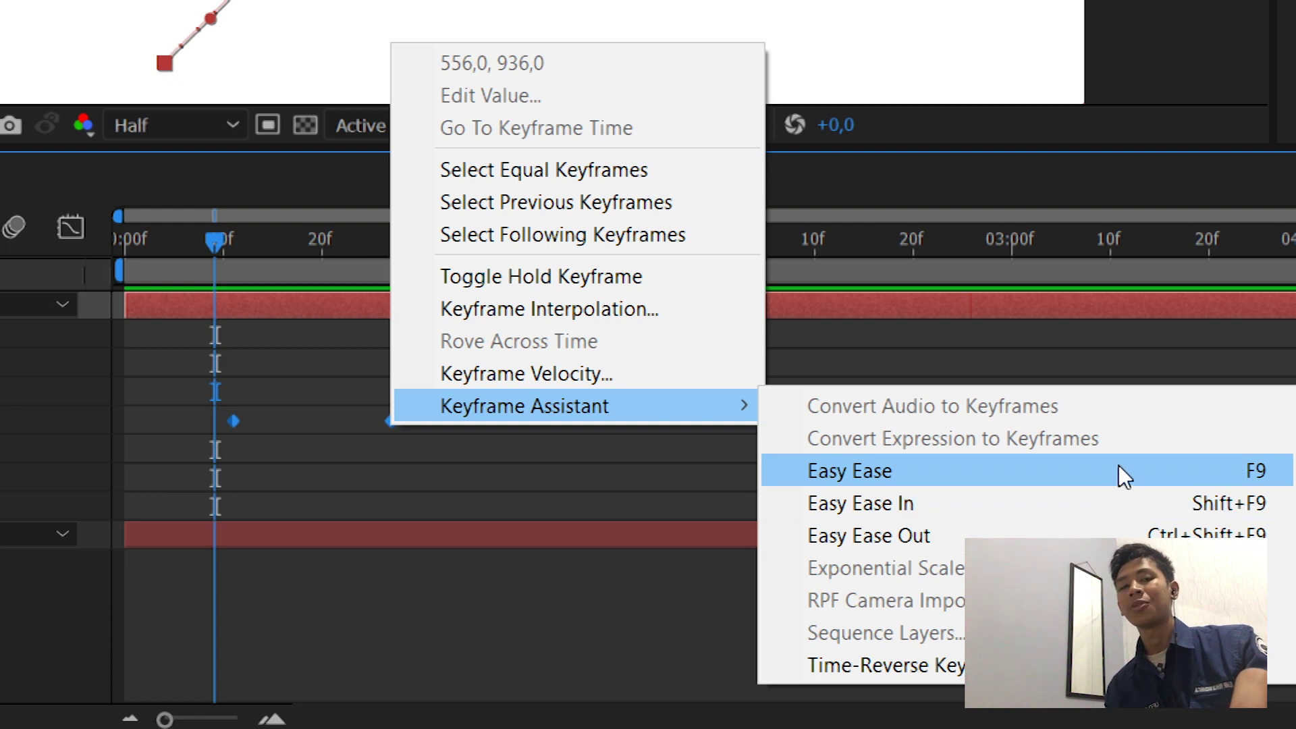
{"action": "left_click", "coordinate": [966, 471]}
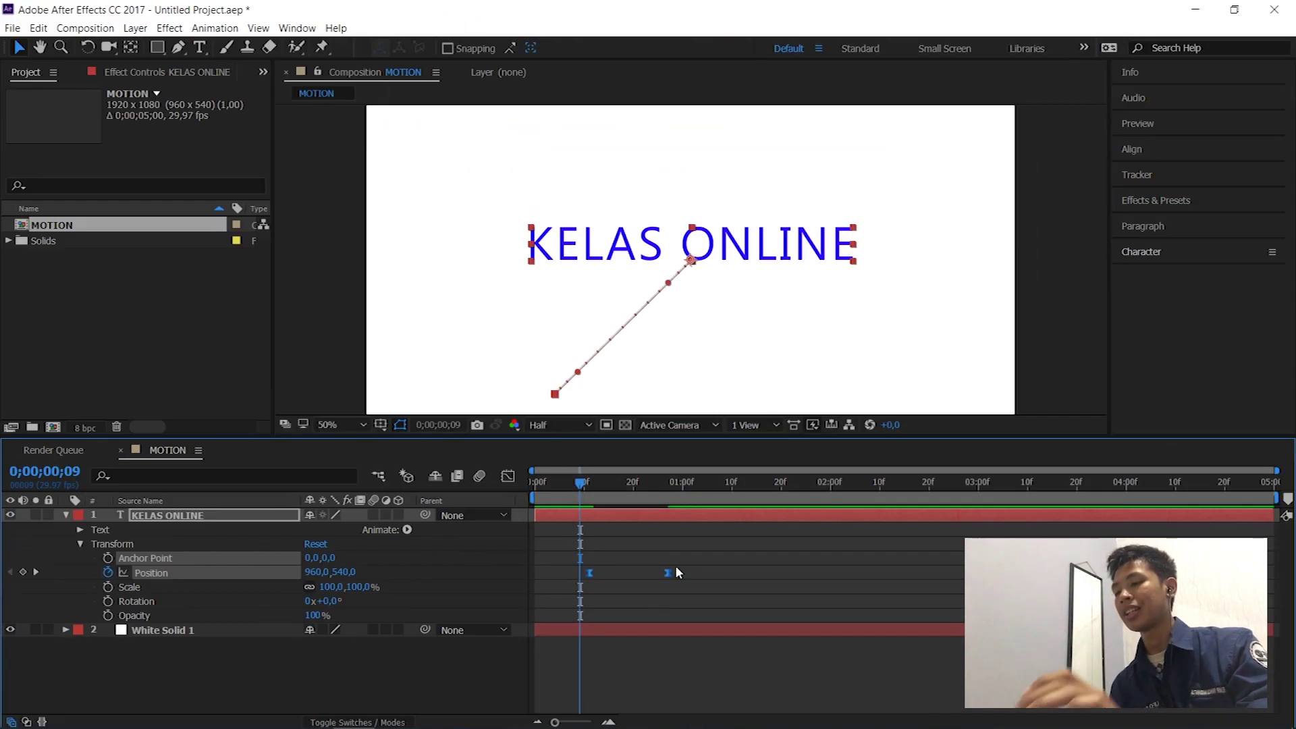
{"action": "key", "text": "space"}
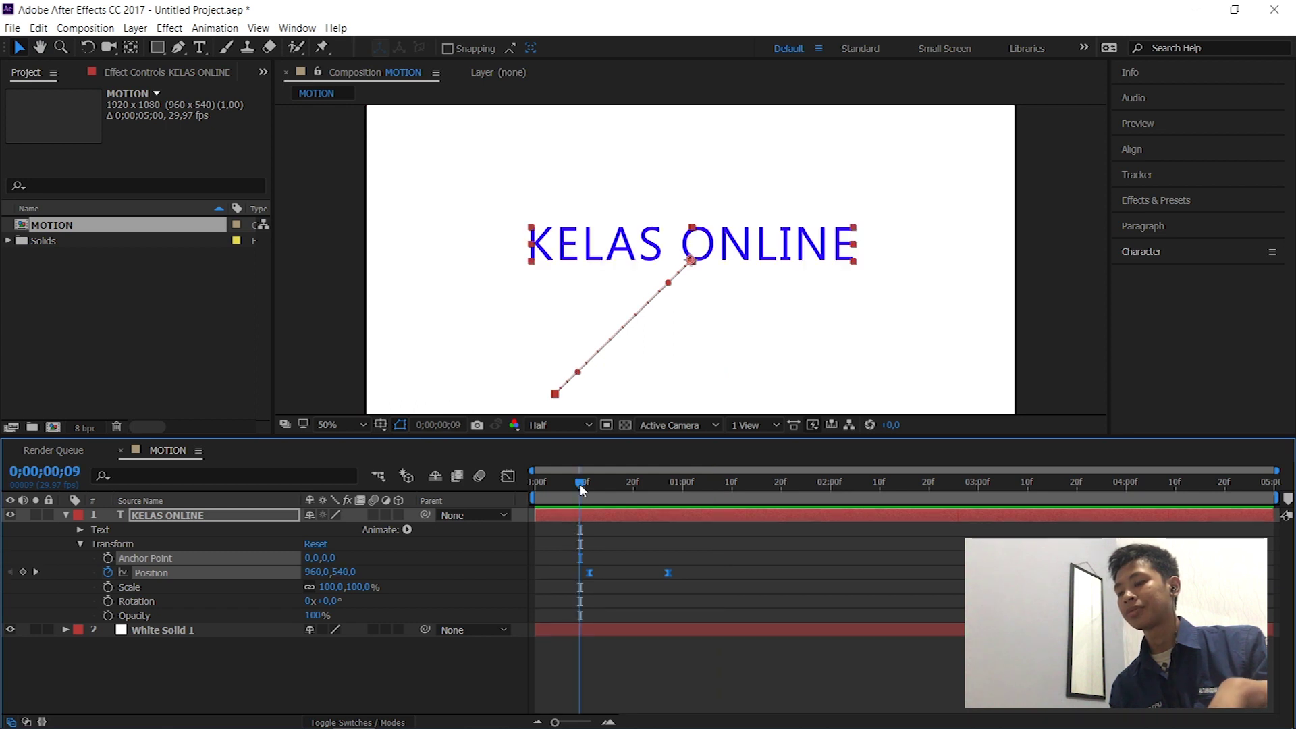
- Set the viewer resolution to Third and preview around frames 7–9
{"action": "key", "text": "space"}
{"action": "left_click", "coordinate": [568, 425]}
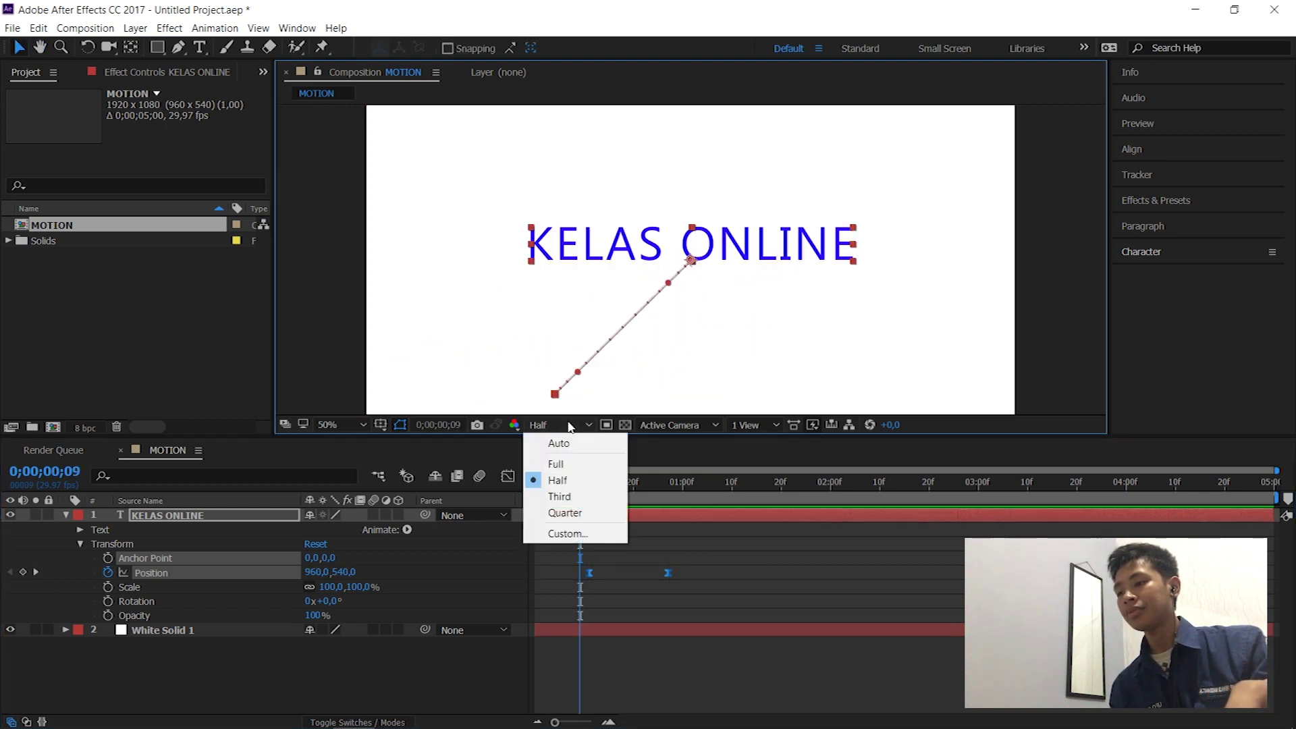
{"action": "left_click", "coordinate": [593, 496]}
{"action": "key", "text": "space"}
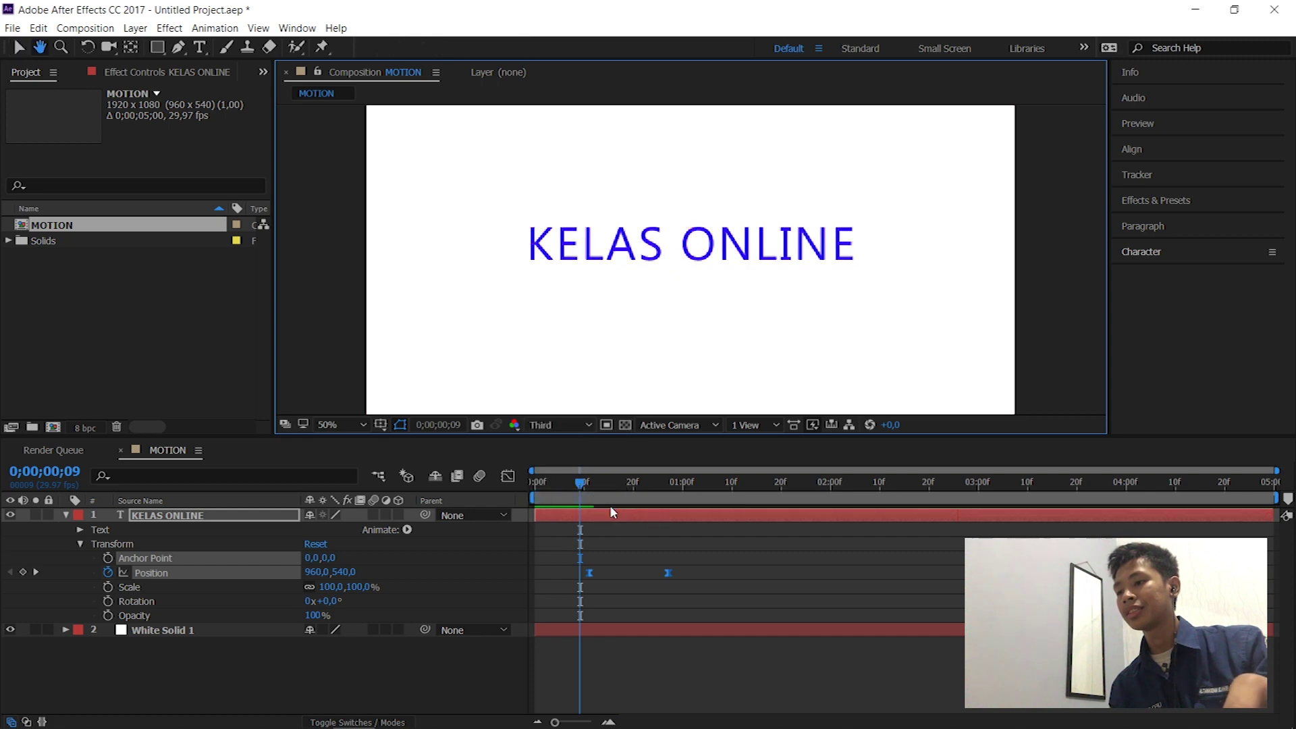
{"action": "left_click", "coordinate": [569, 483]}
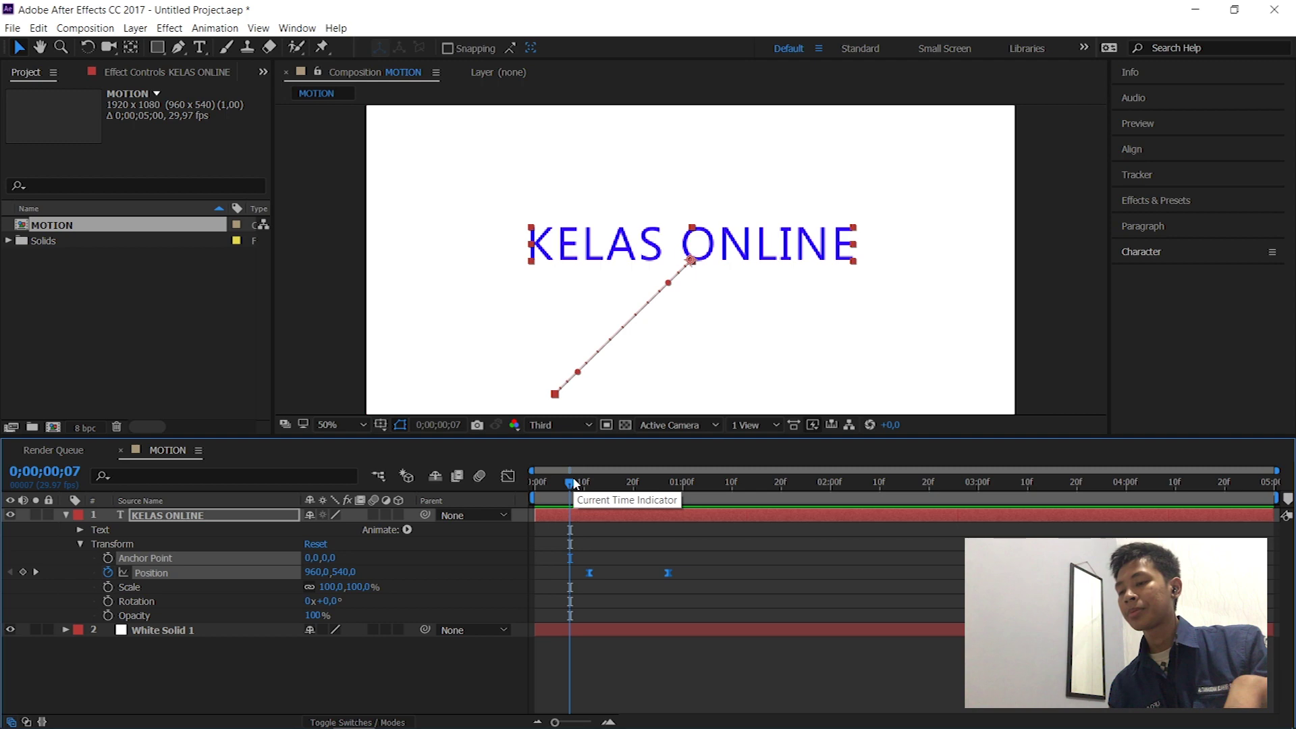
{"action": "left_click", "coordinate": [580, 484]}
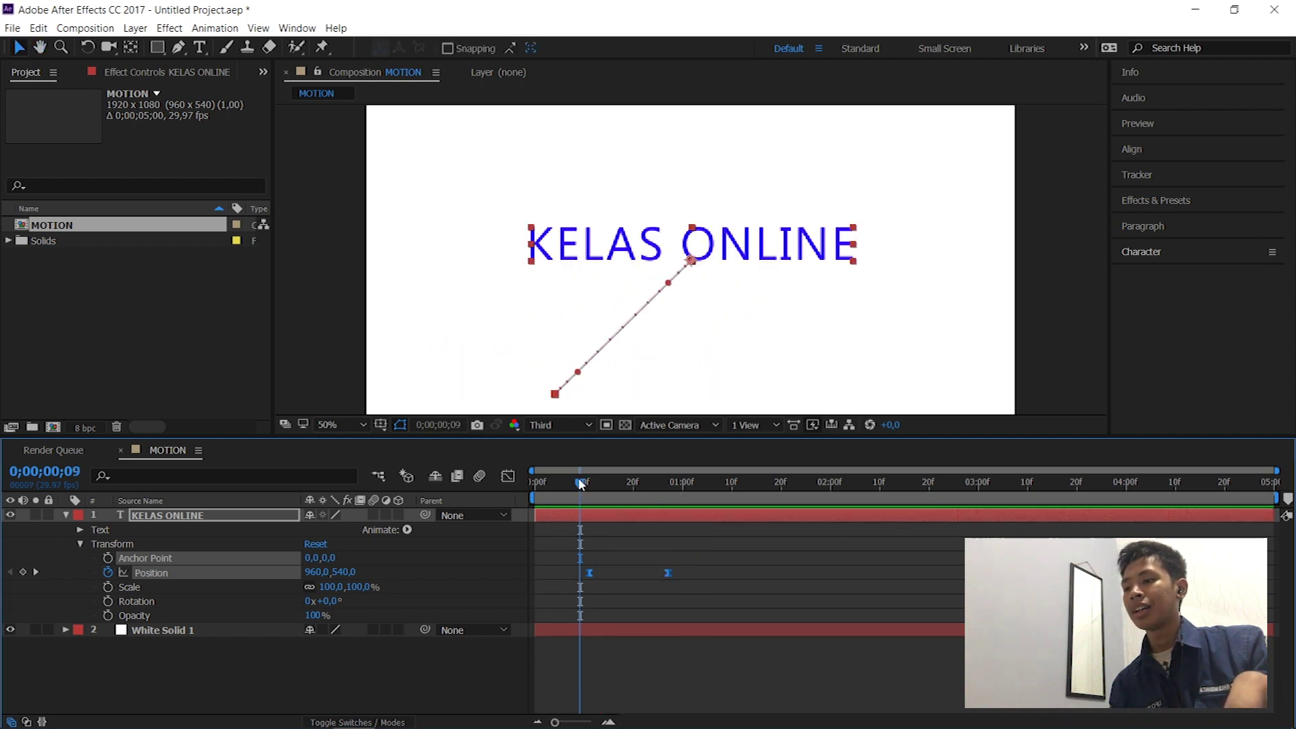
{"action": "left_click", "coordinate": [589, 483]}
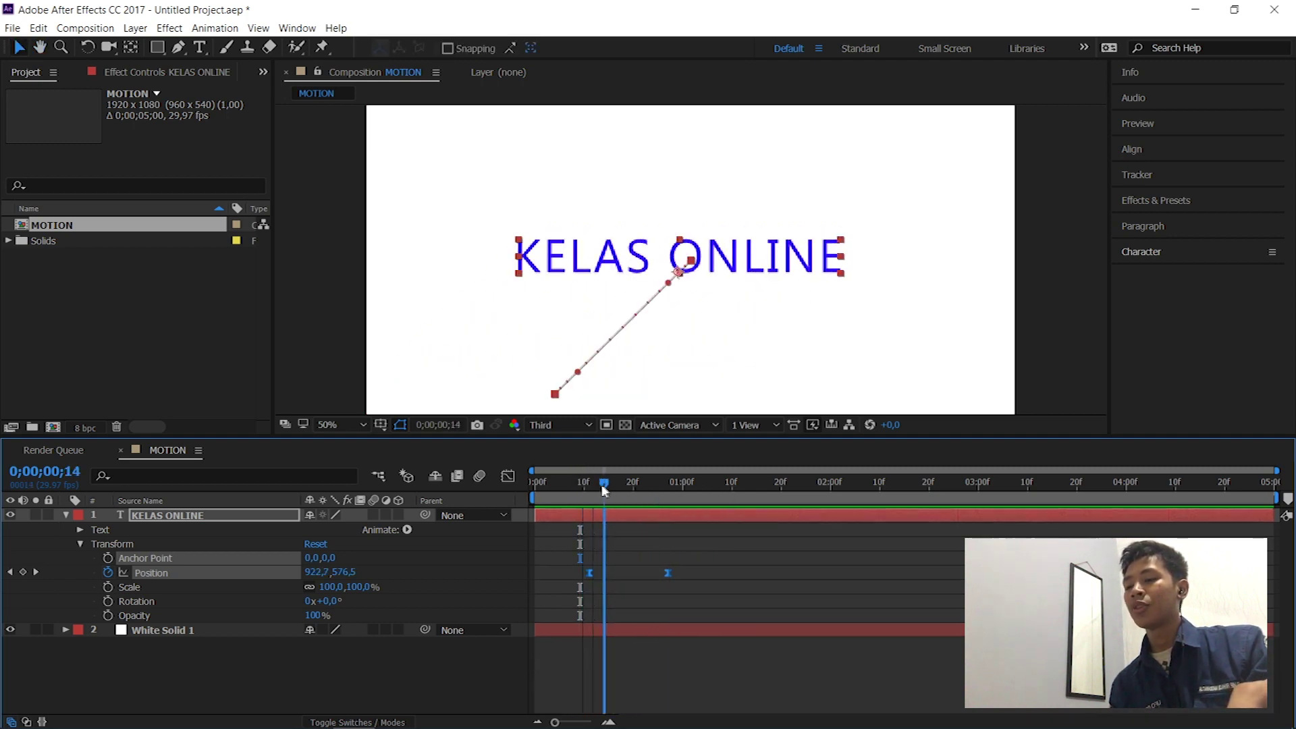
{"action": "left_click", "coordinate": [579, 485]}
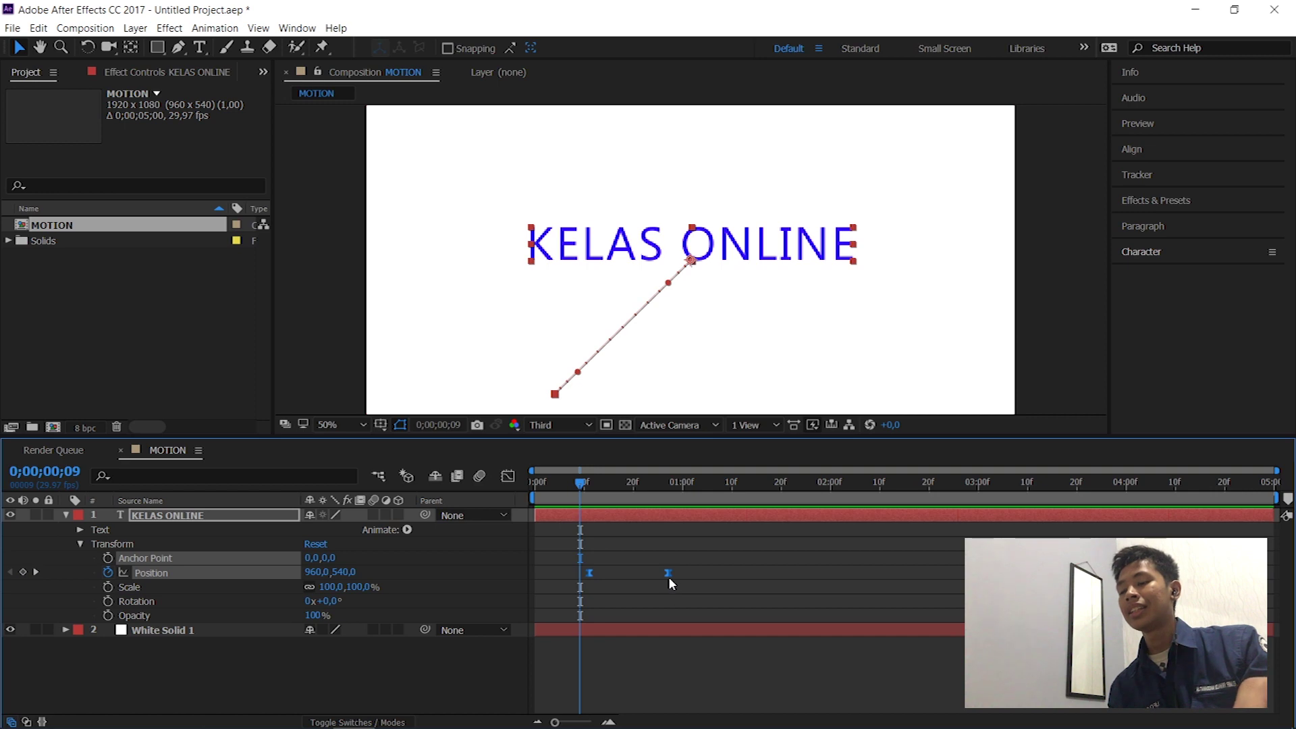
- Shift the second Position keyframe slightly earlier to frame 24 and preview the slide
{"action": "left_click", "coordinate": [669, 577]}
{"action": "left_click", "coordinate": [678, 559]}
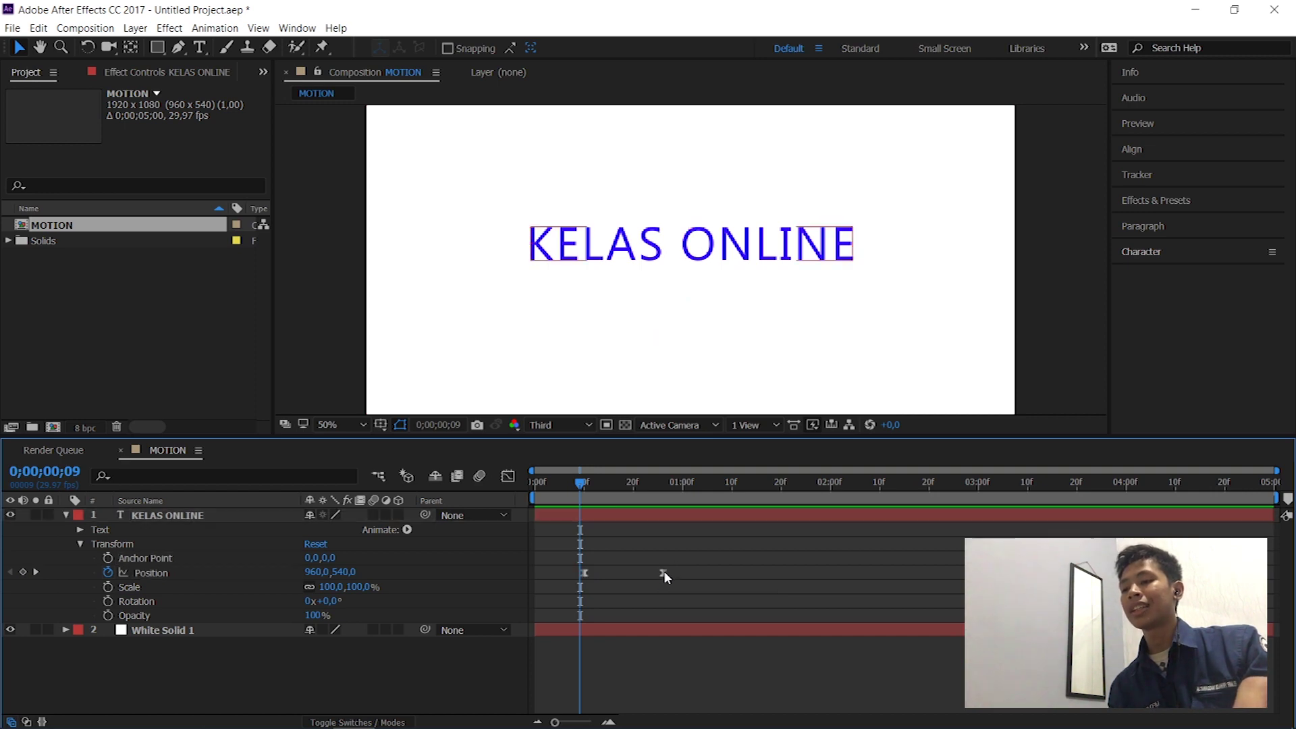
{"action": "left_click_drag", "start_coordinate": [663, 571], "coordinate": [656, 571]}
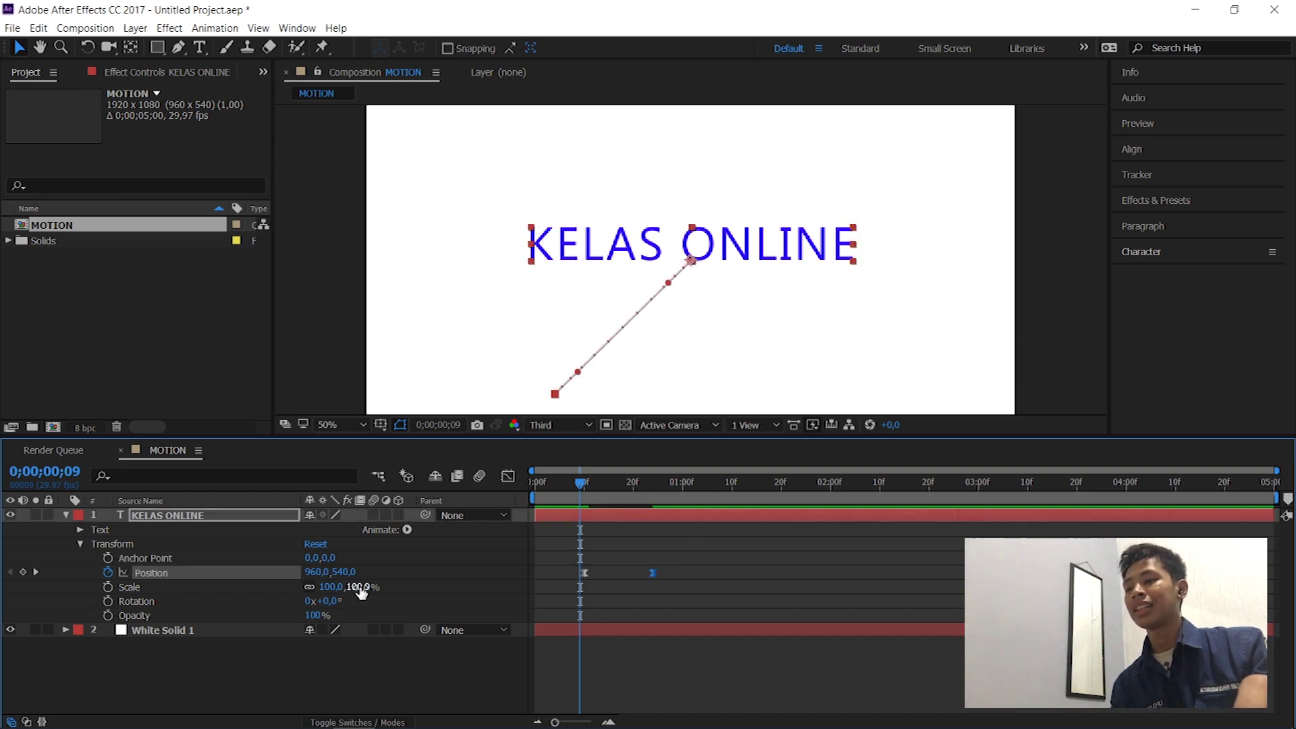
{"action": "left_click", "coordinate": [36, 573]}
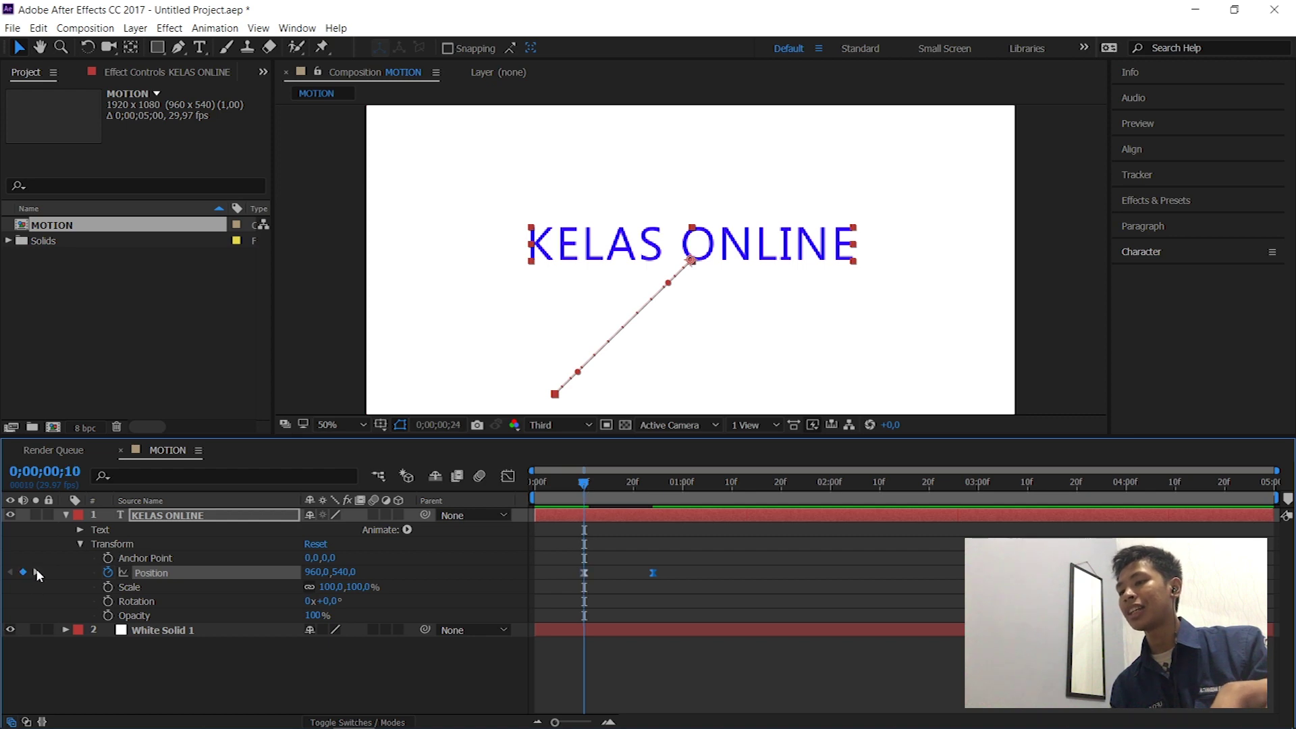
{"action": "left_click", "coordinate": [37, 573]}
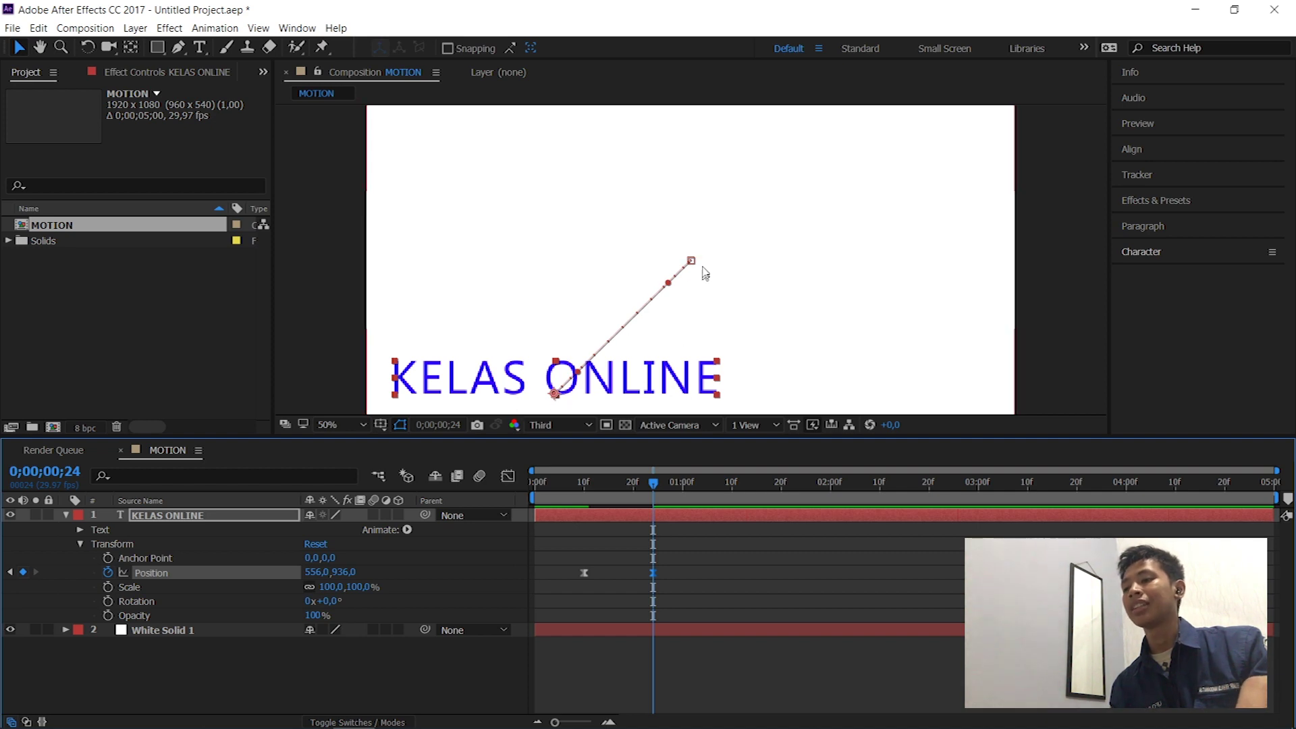
{"action": "left_click", "coordinate": [578, 484]}
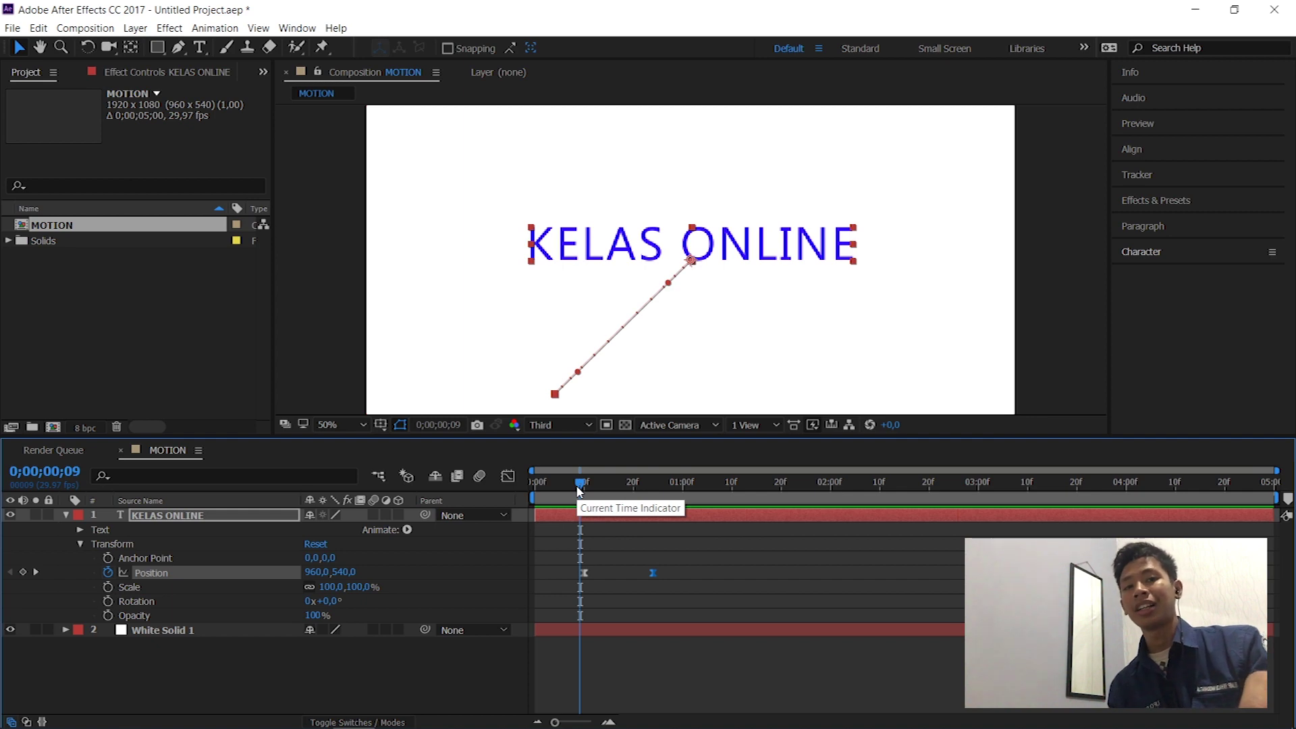
{"action": "key", "text": "space"}
{"action": "key", "text": "space"}
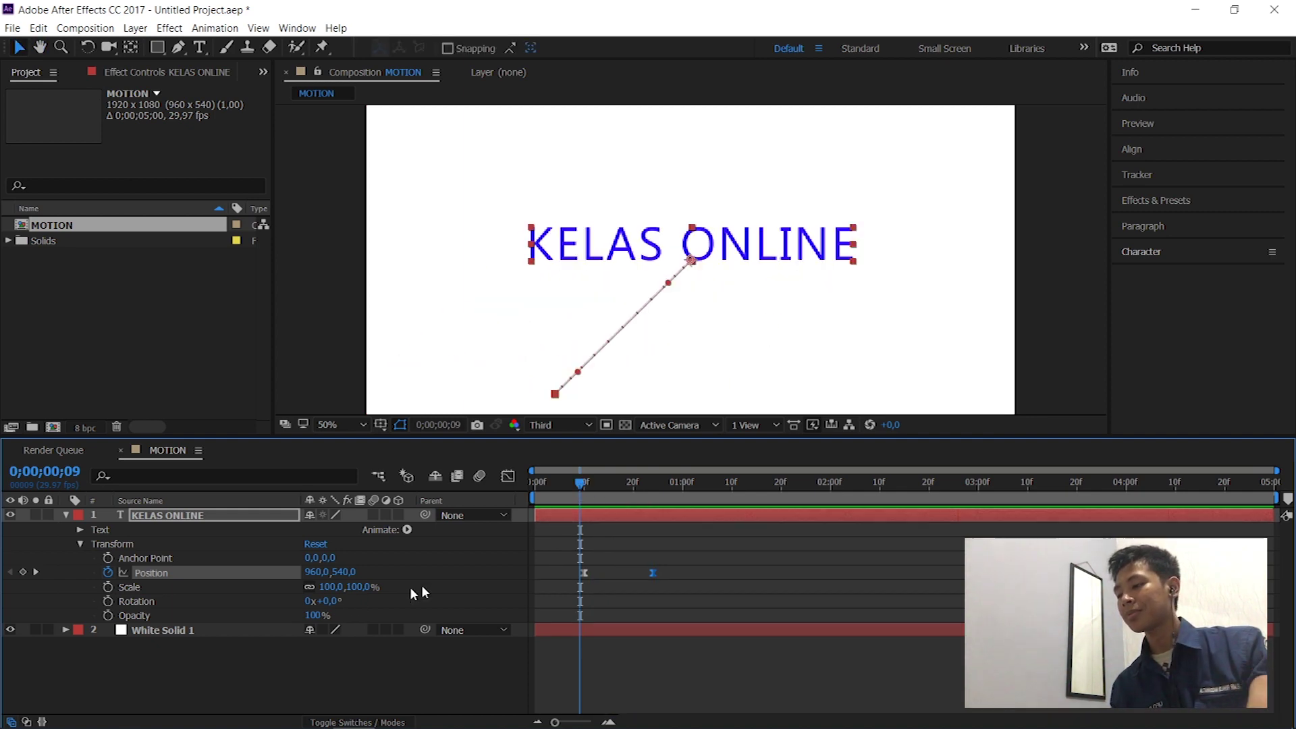
- Keyframe KELAS ONLINE's Scale at 0% on frame 10 and 100% on frame 24
{"action": "left_click_drag", "start_coordinate": [580, 484], "coordinate": [574, 485]}
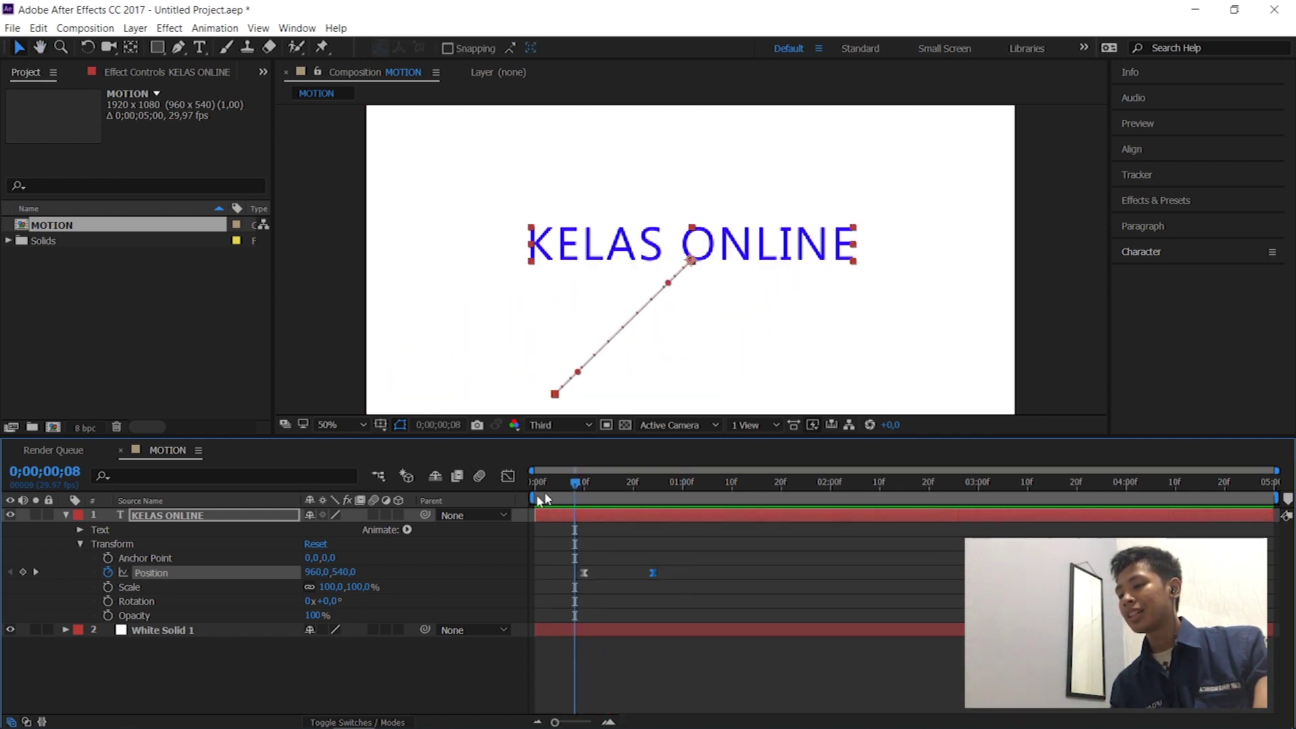
{"action": "left_click", "coordinate": [36, 573]}
{"action": "left_click", "coordinate": [107, 587]}
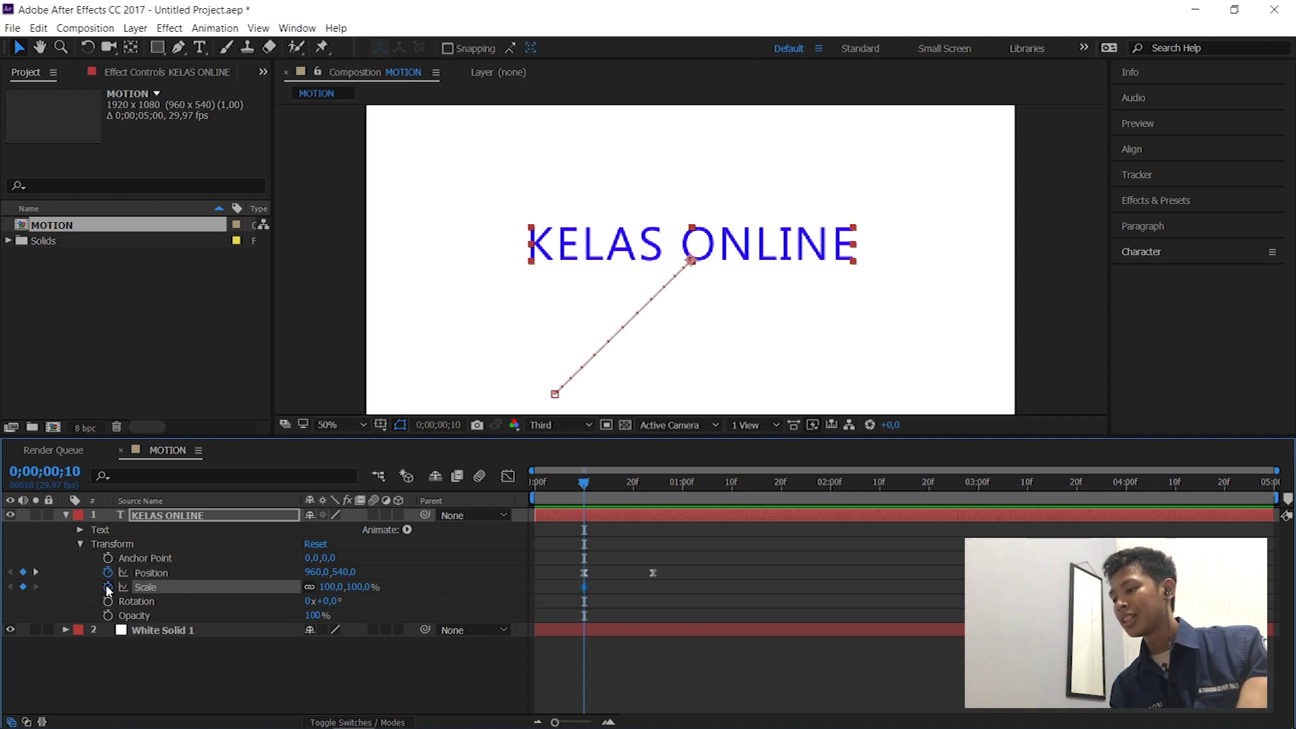
{"action": "type", "text": "0"}
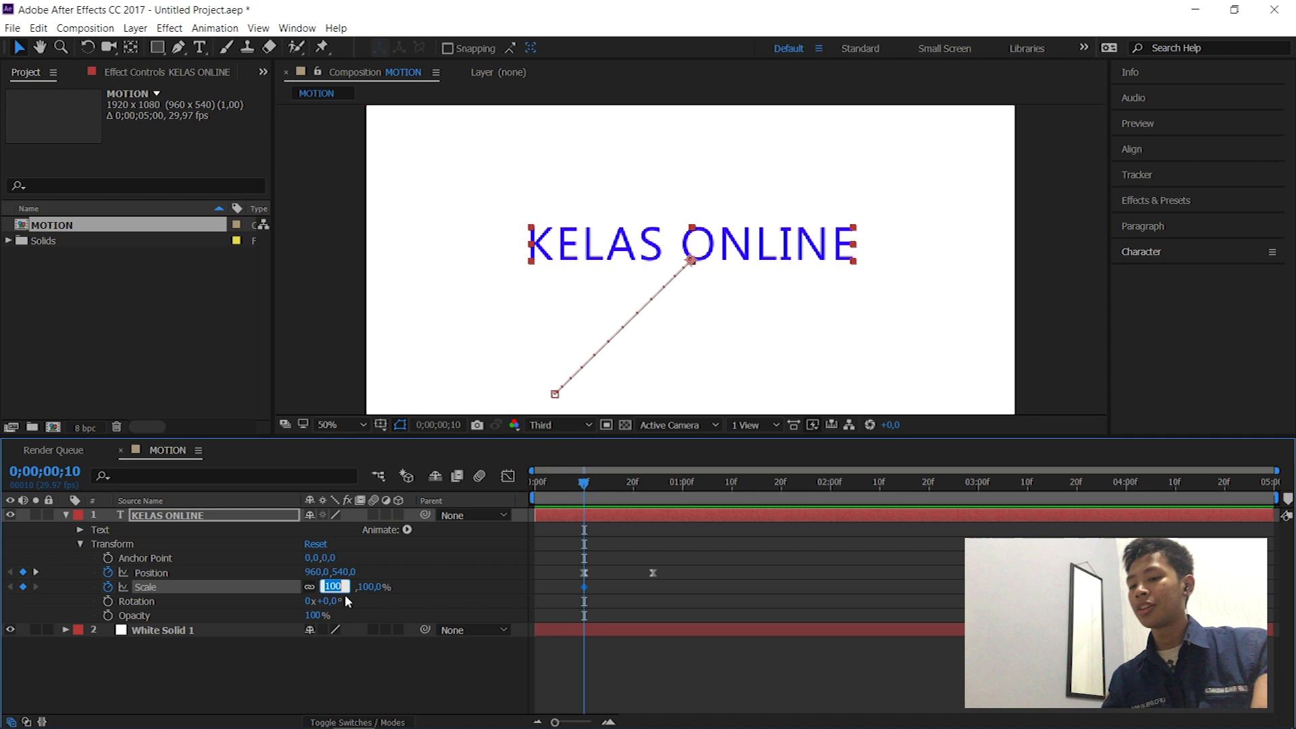
{"action": "left_click", "coordinate": [37, 573]}
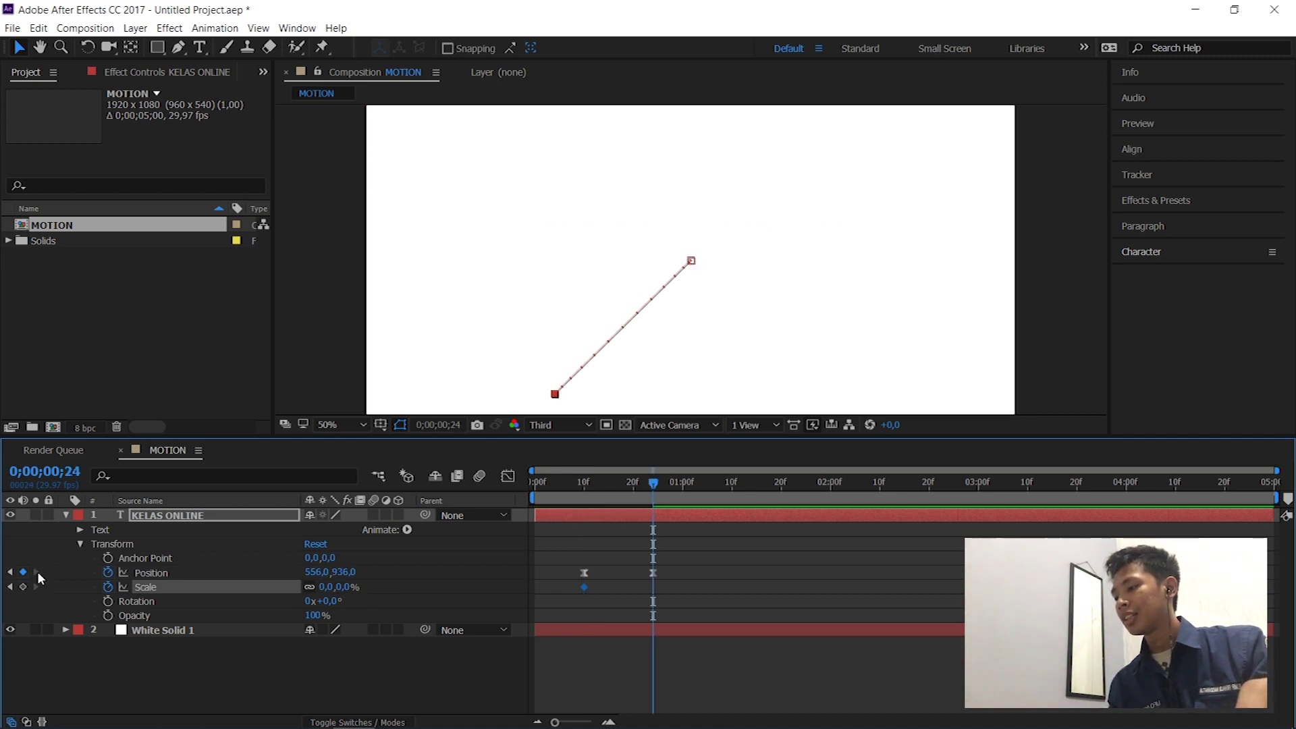
{"action": "left_click", "coordinate": [335, 585]}
{"action": "type", "text": "100"}
{"action": "key", "text": "Return"}
{"action": "key", "text": "Return"}
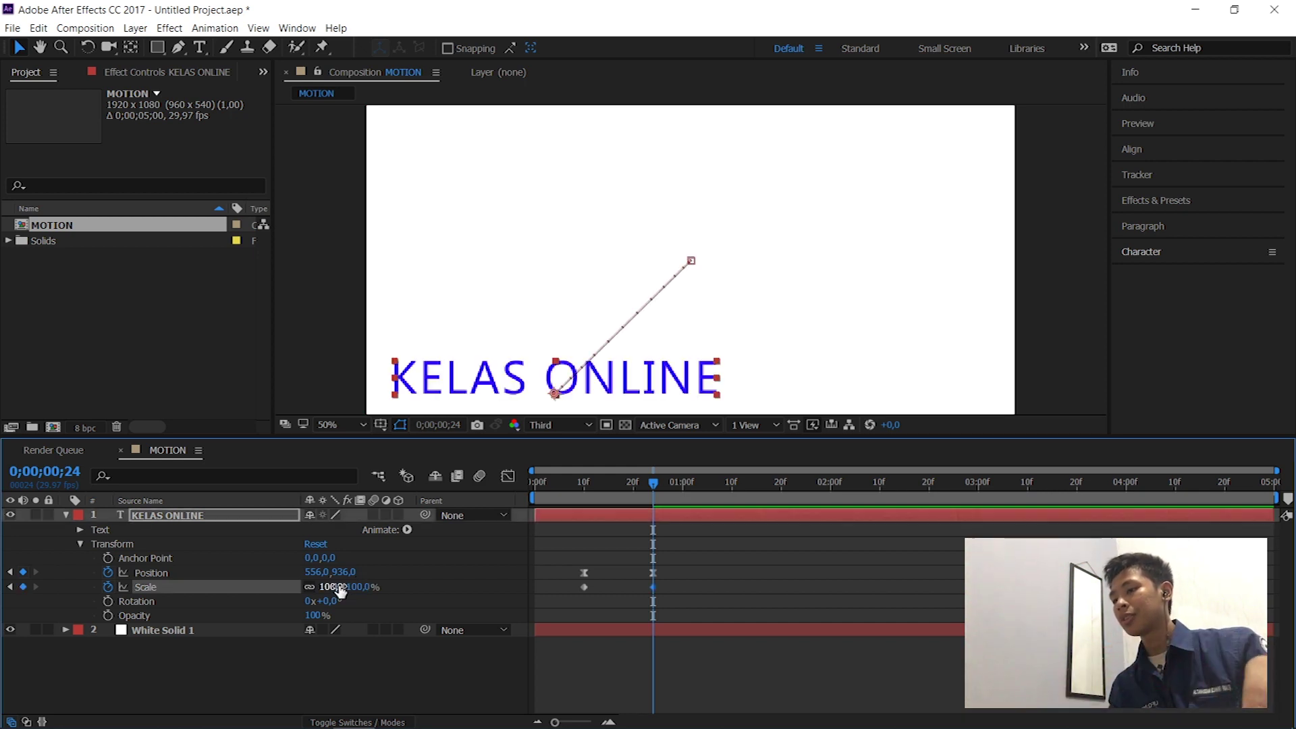
- Keyframe Rotation at 180° on frame 10 and 0° on frame 24, then select all keyframes
{"action": "left_click", "coordinate": [9, 586]}
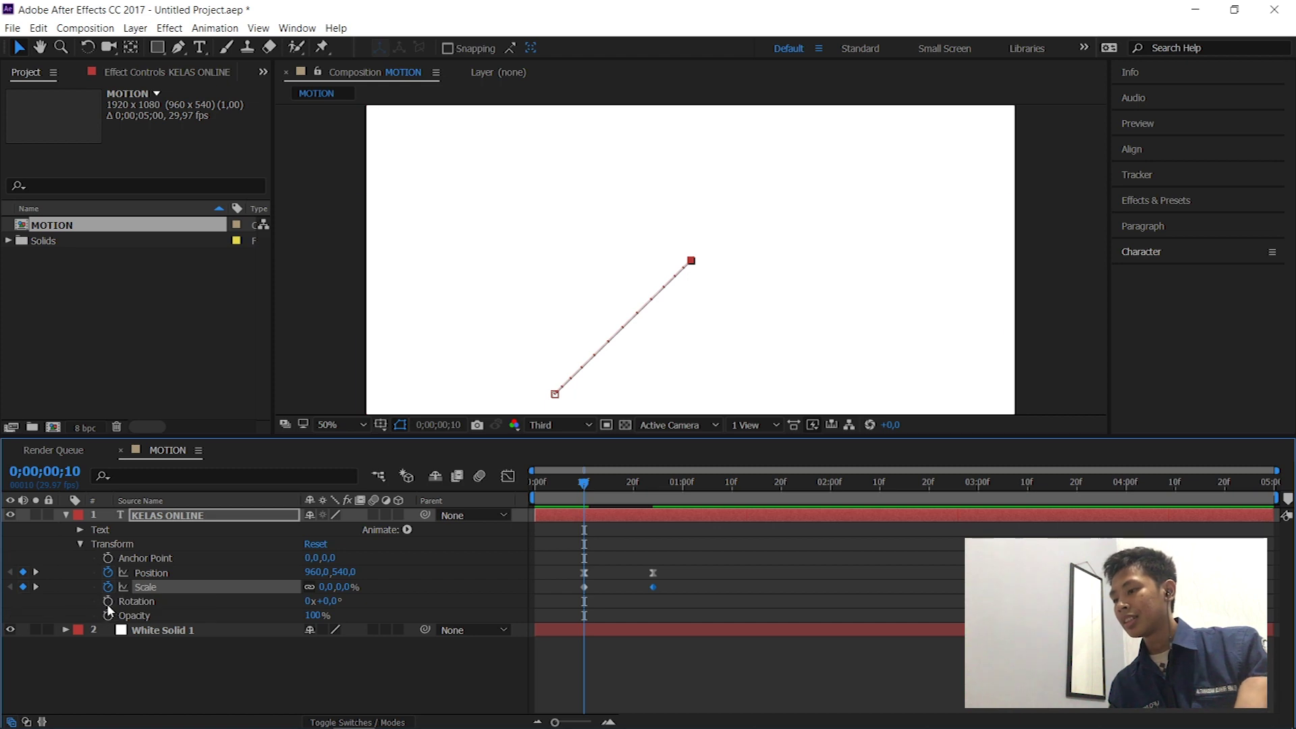
{"action": "left_click", "coordinate": [107, 601]}
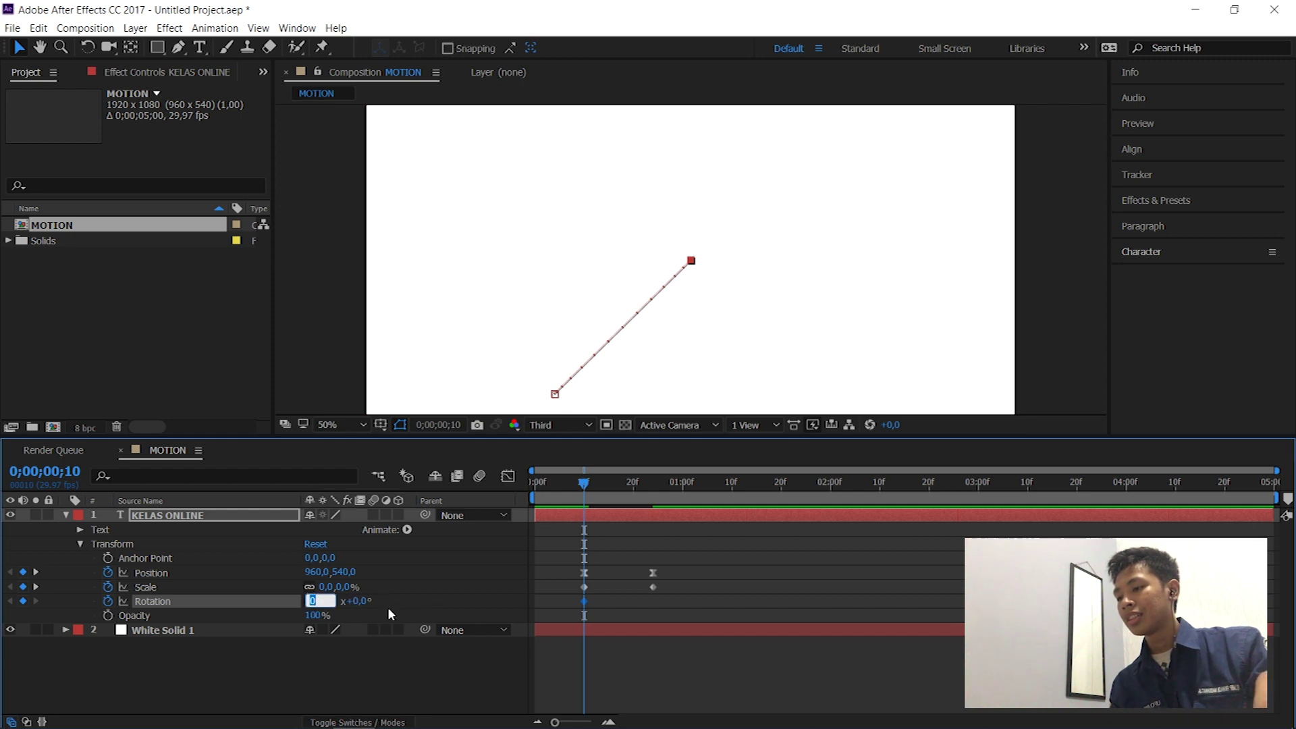
{"action": "type", "text": "180"}
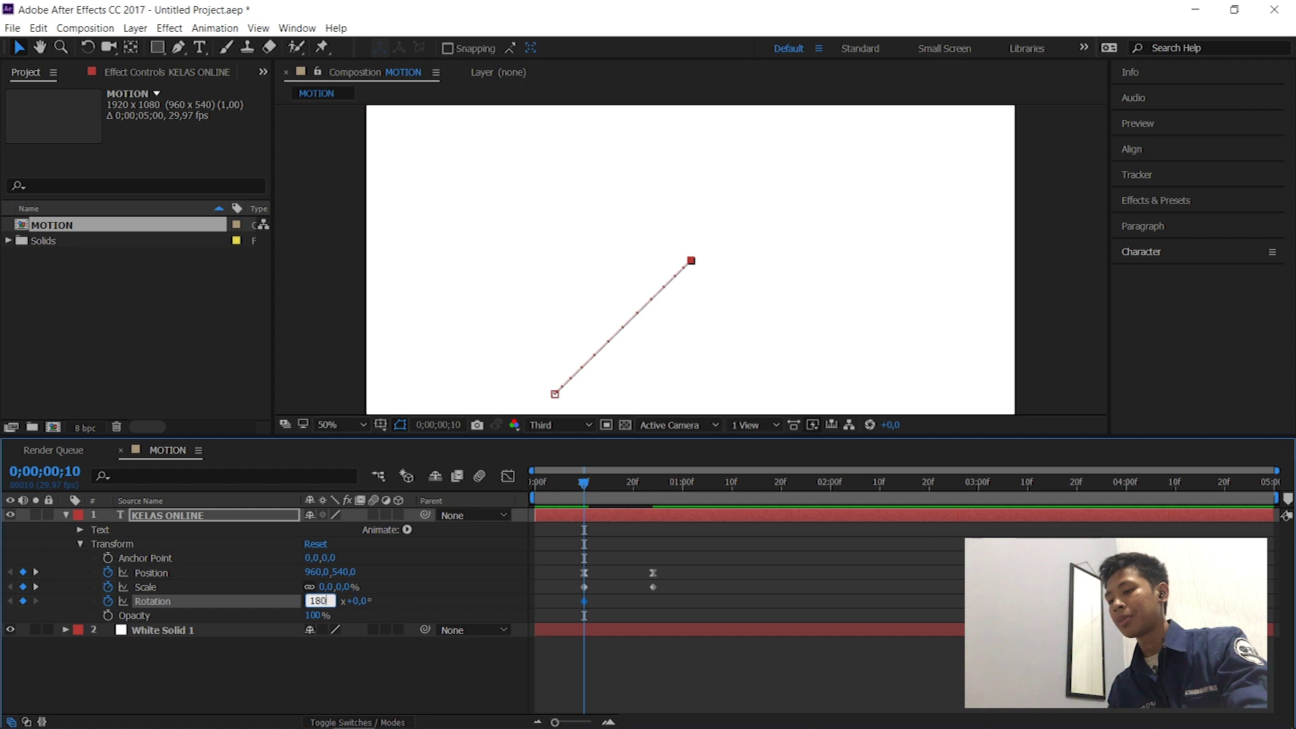
{"action": "key", "text": "BackSpace"}
{"action": "key", "text": "BackSpace"}
{"action": "key", "text": "BackSpace"}
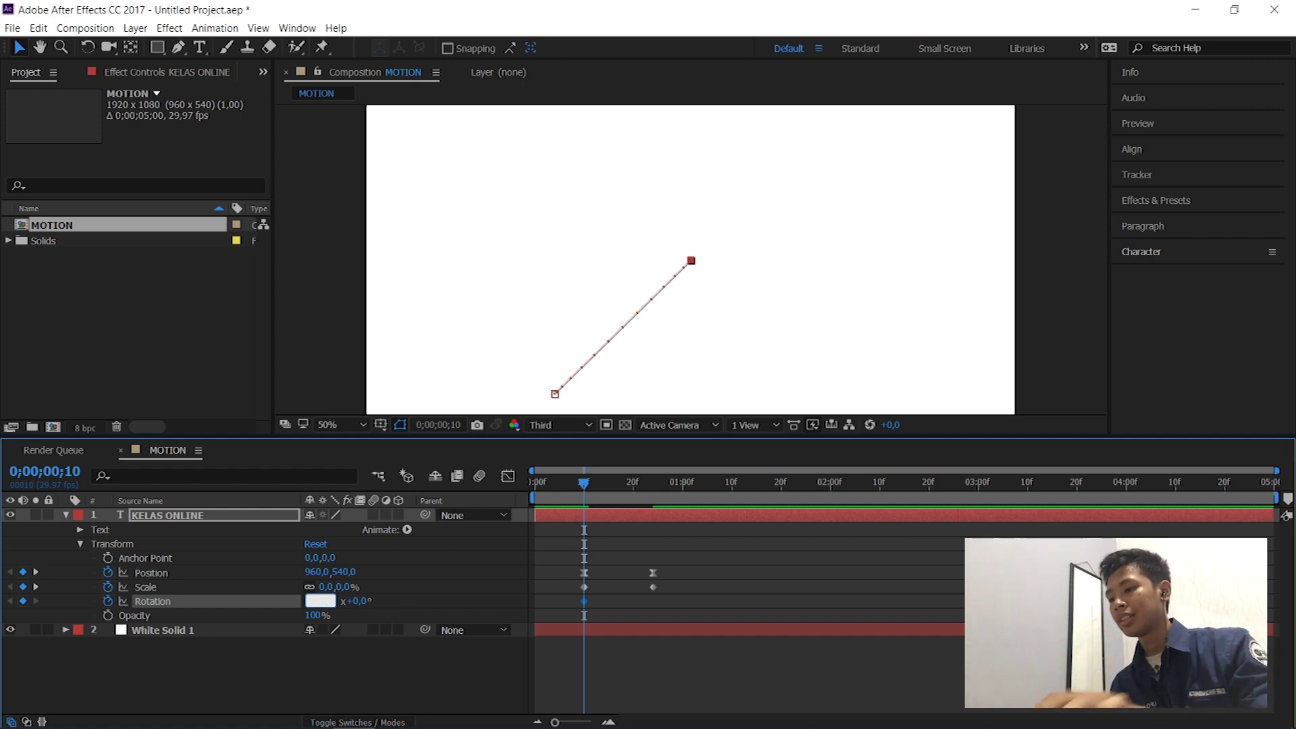
{"action": "left_click", "coordinate": [353, 609]}
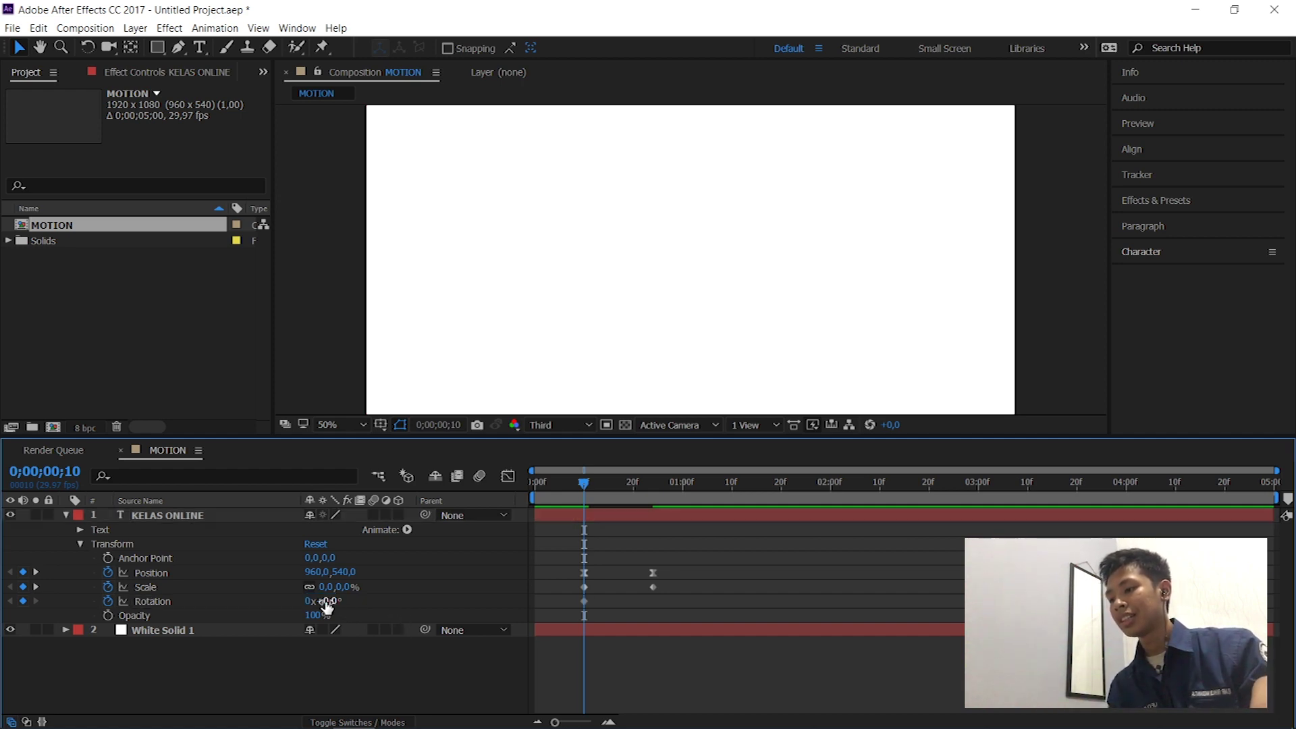
{"action": "type", "text": "180"}
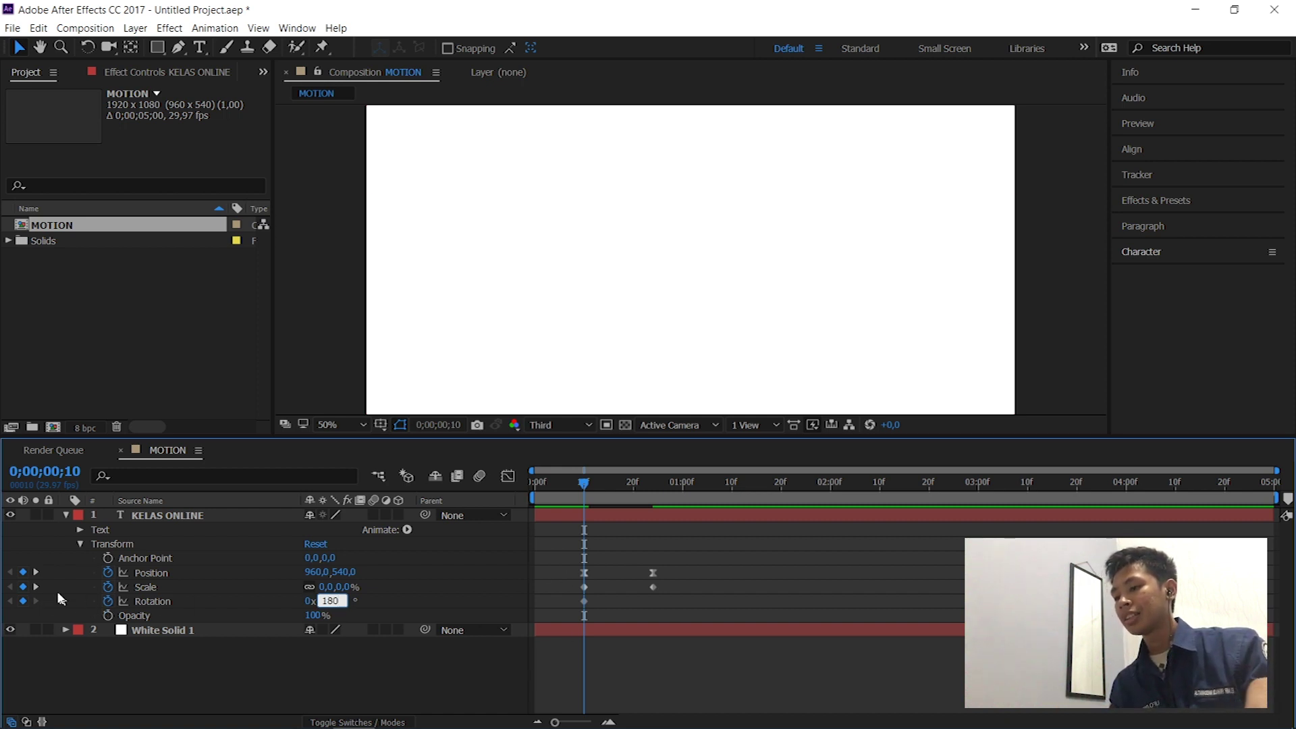
{"action": "left_click", "coordinate": [38, 586]}
{"action": "left_click", "coordinate": [39, 586]}
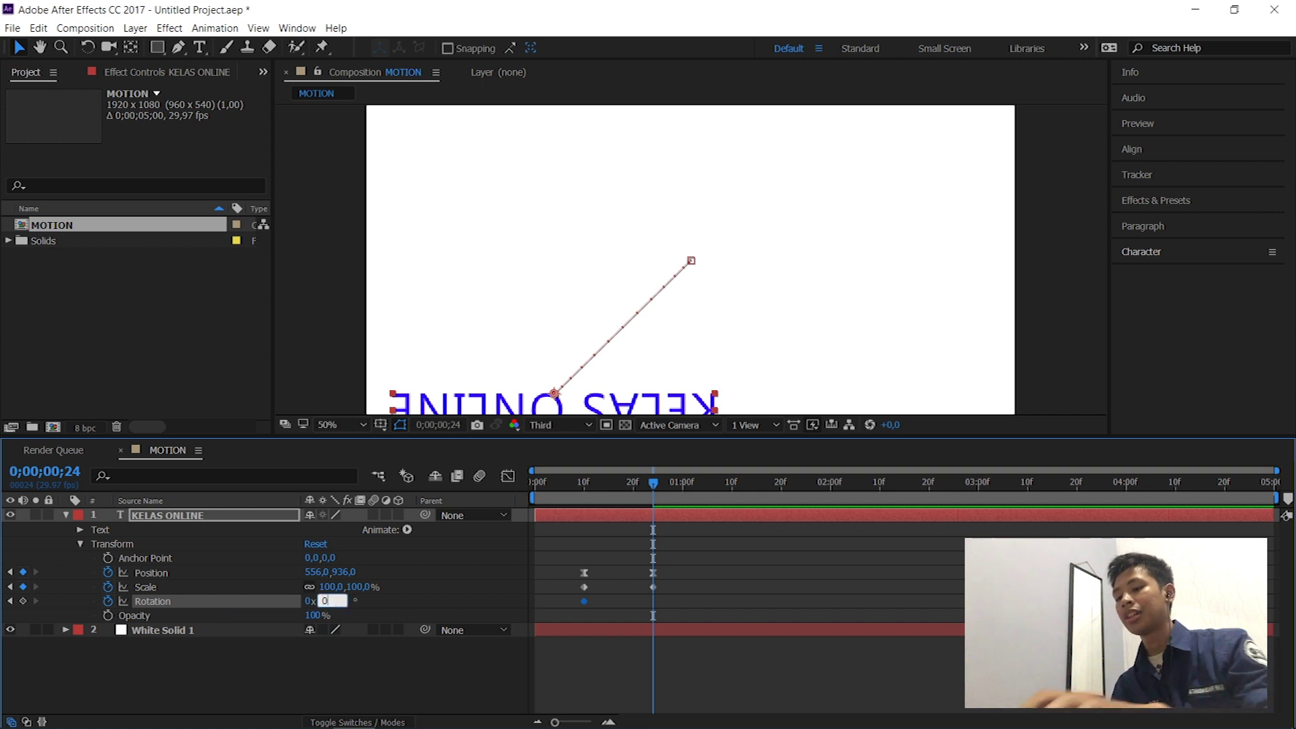
{"action": "type", "text": "0"}
{"action": "key", "text": "Return"}
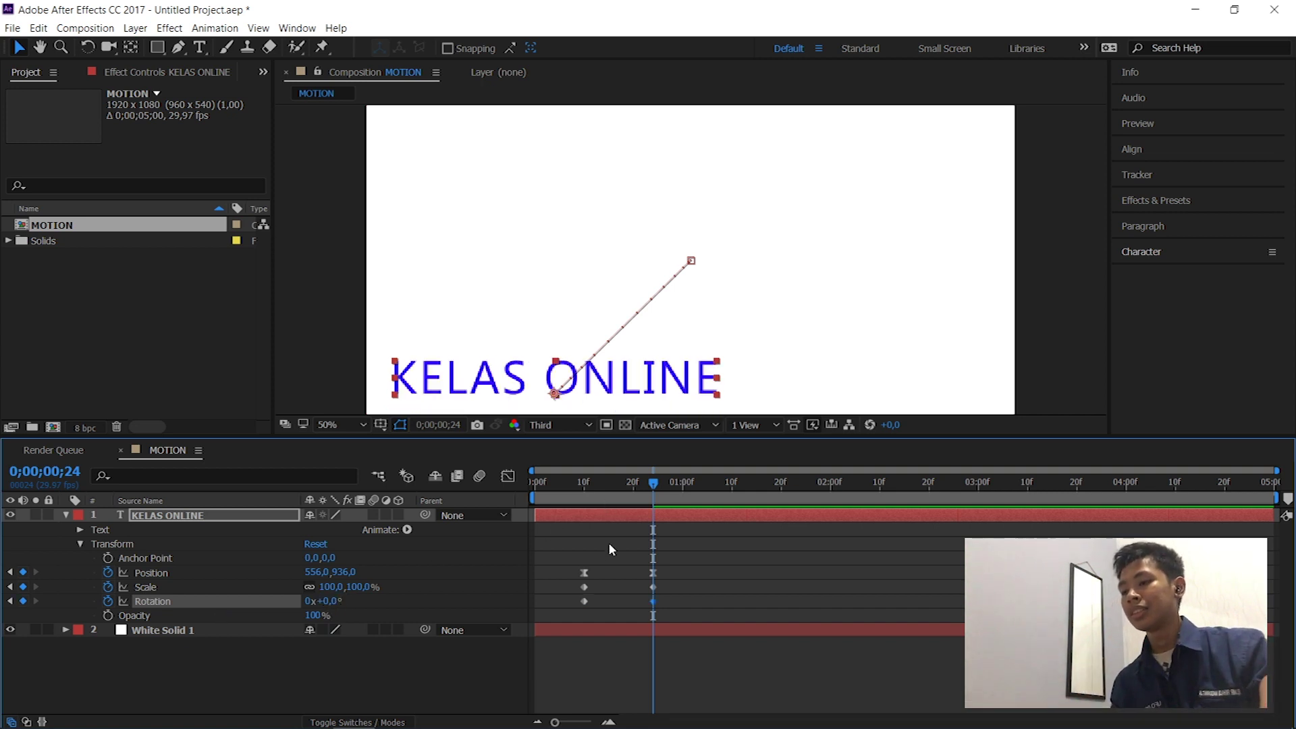
{"action": "left_click_drag", "start_coordinate": [575, 541], "coordinate": [687, 613]}
- Apply Easy Ease to the selected KELAS ONLINE keyframes
{"action": "right_click", "coordinate": [652, 587]}
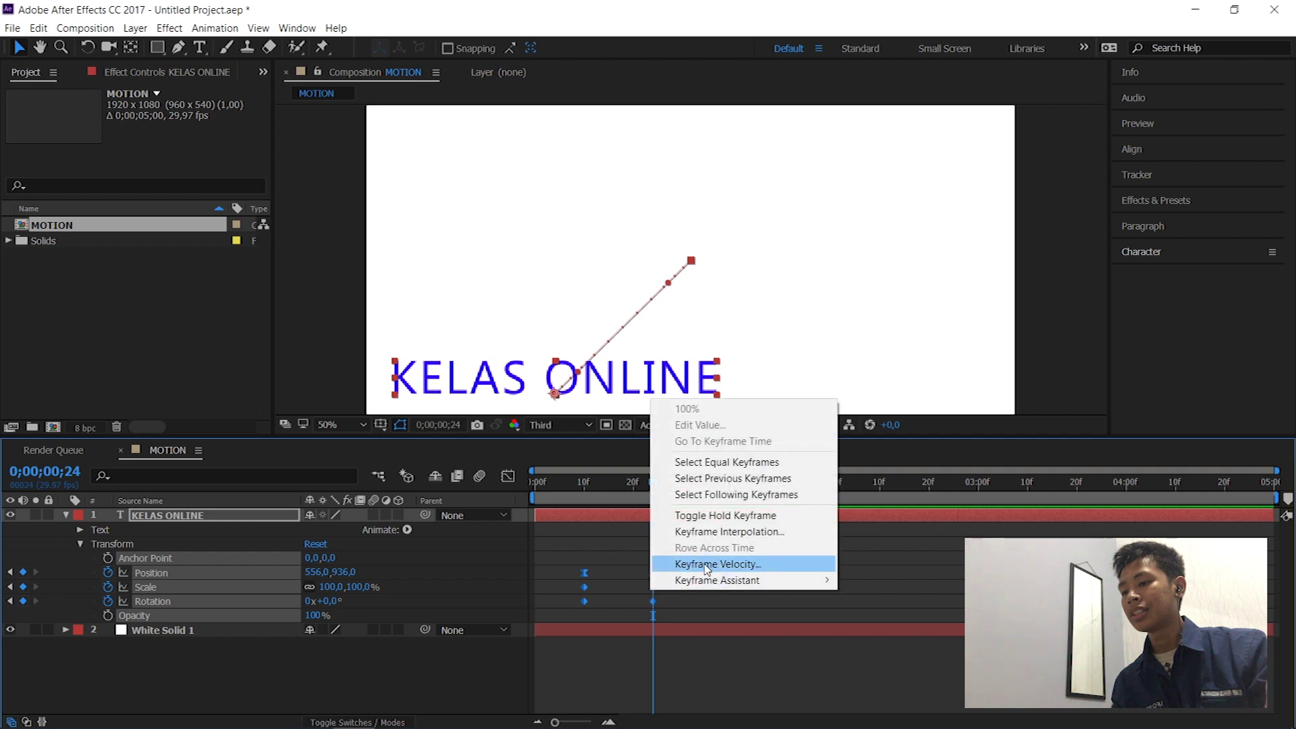
{"action": "mouse_move", "coordinate": [717, 580]}
{"action": "left_click", "coordinate": [880, 612]}
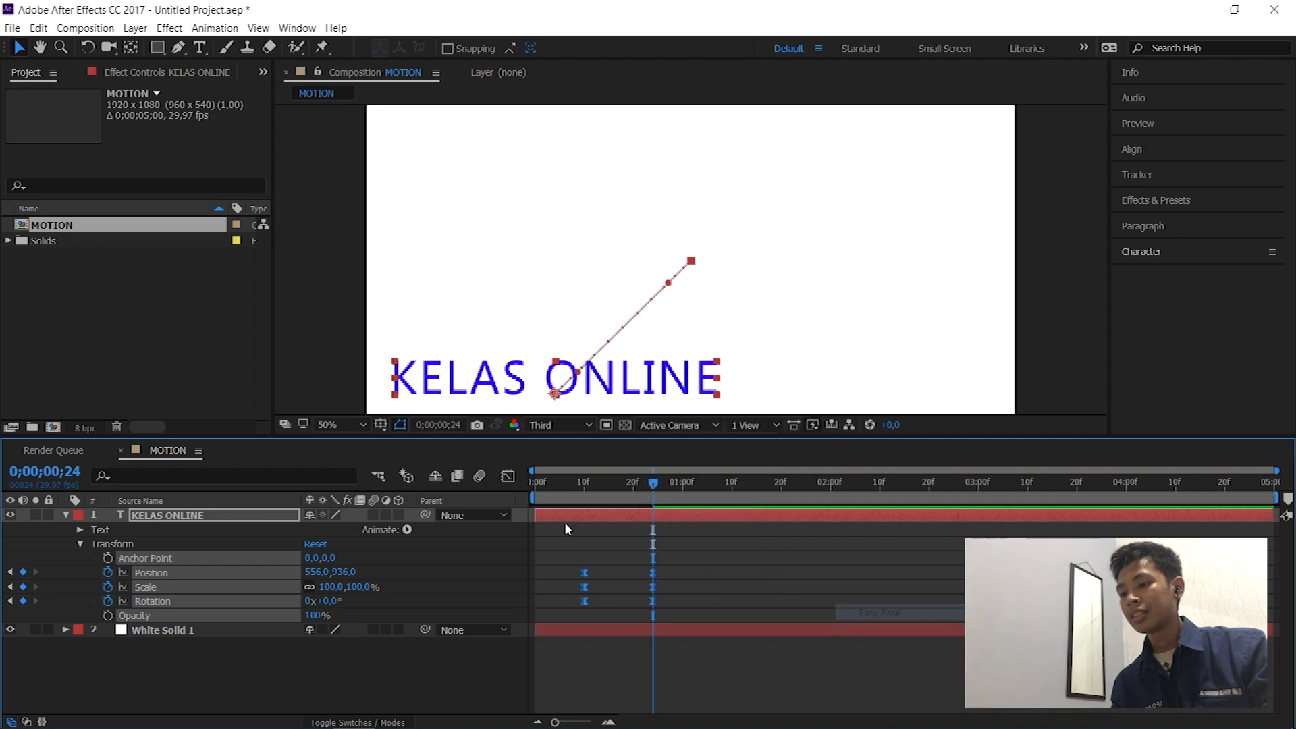
- Preview the eased animation from frame 8, then select the Position and Scale keyframes at frame 27
{"action": "left_click", "coordinate": [580, 482]}
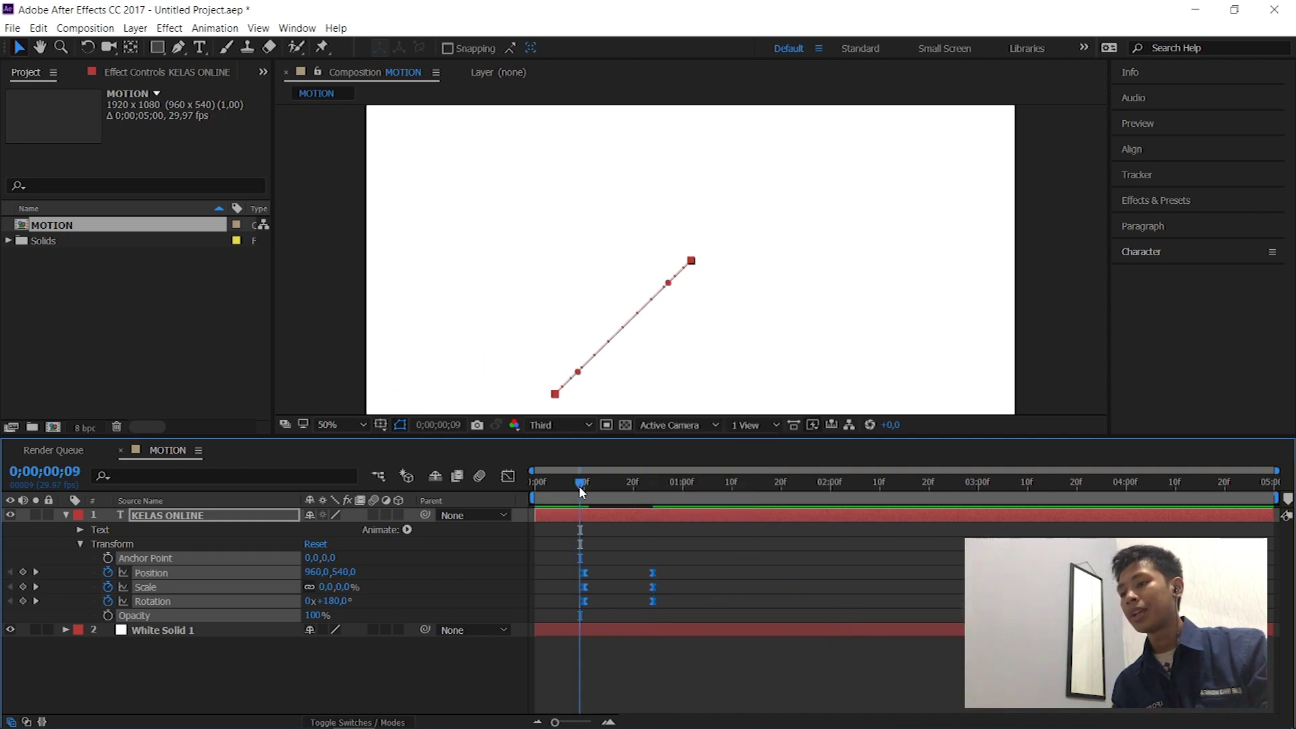
{"action": "key", "text": "space"}
{"action": "left_click", "coordinate": [577, 488]}
{"action": "key", "text": "space"}
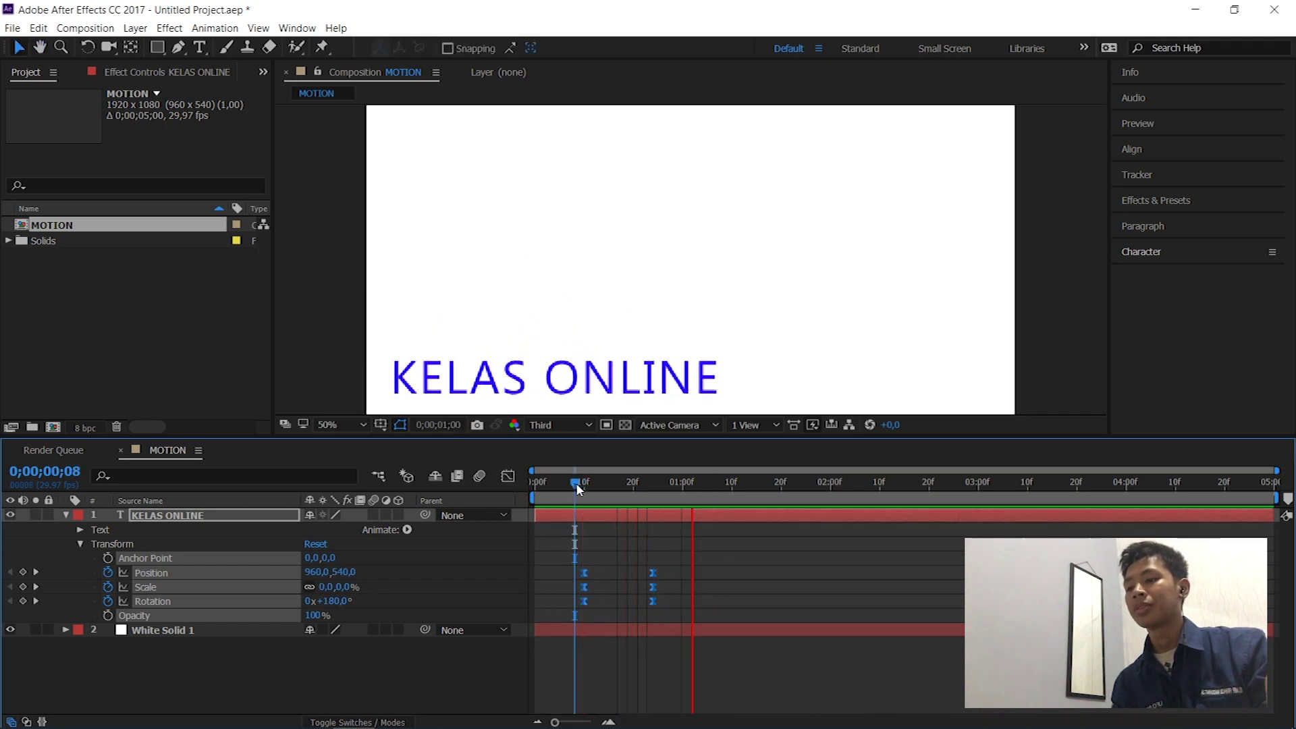
{"action": "key", "text": "space"}
{"action": "key", "text": "space"}
{"action": "left_click", "coordinate": [681, 553]}
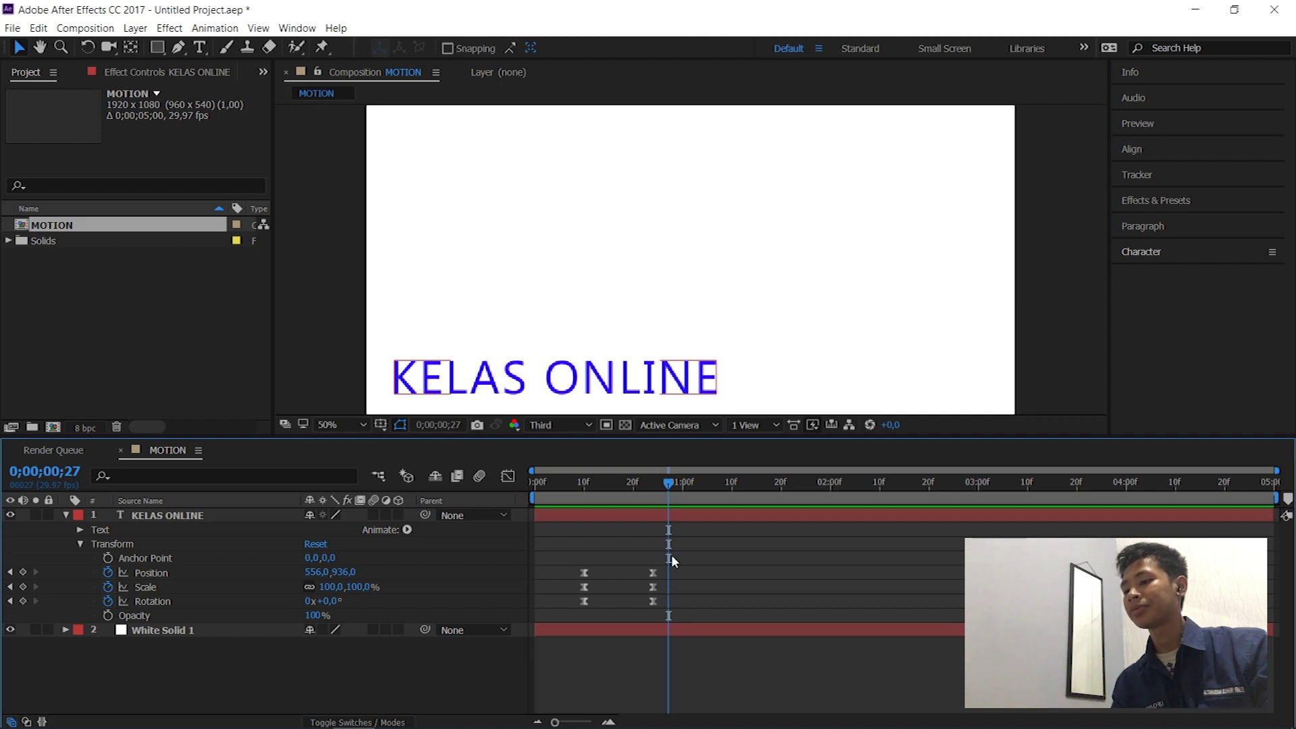
{"action": "left_click_drag", "start_coordinate": [669, 546], "coordinate": [573, 588]}
- Delete the Position and Scale keyframes and drag KELAS ONLINE to the frame centre
{"action": "key", "text": "Delete"}
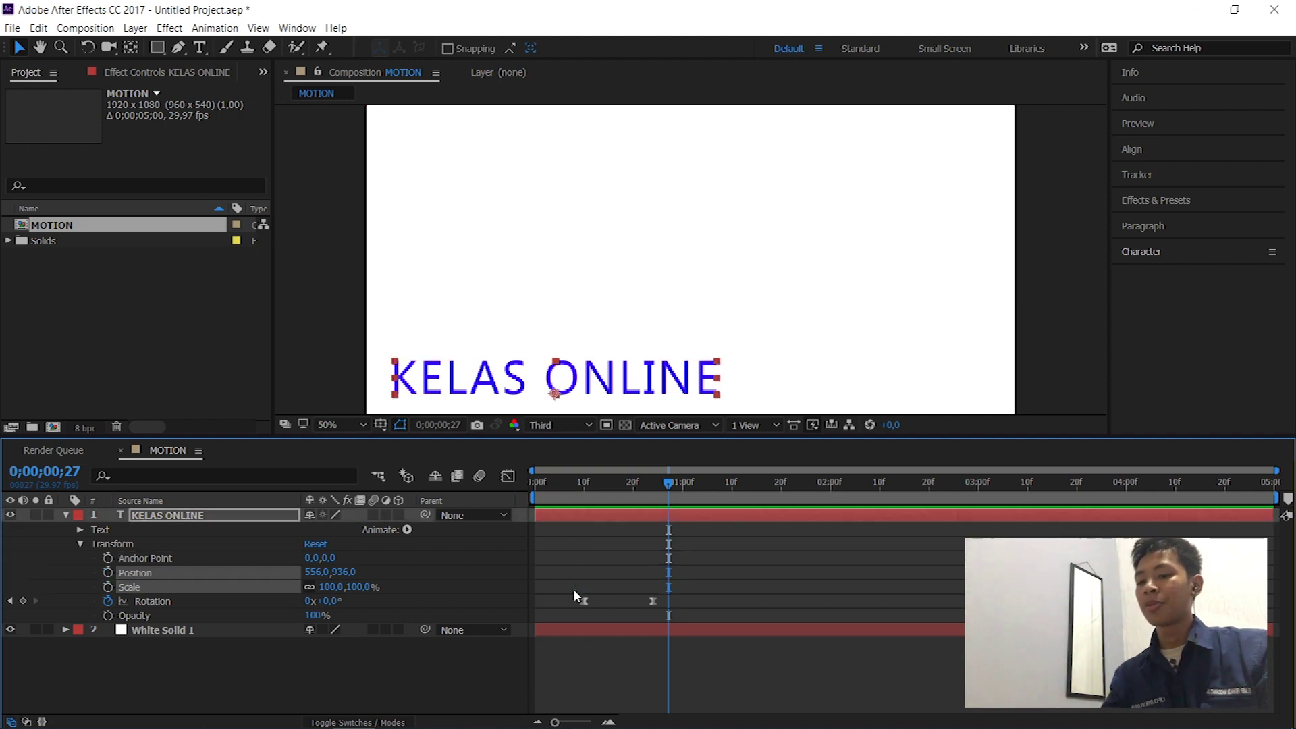
{"action": "left_click", "coordinate": [548, 382]}
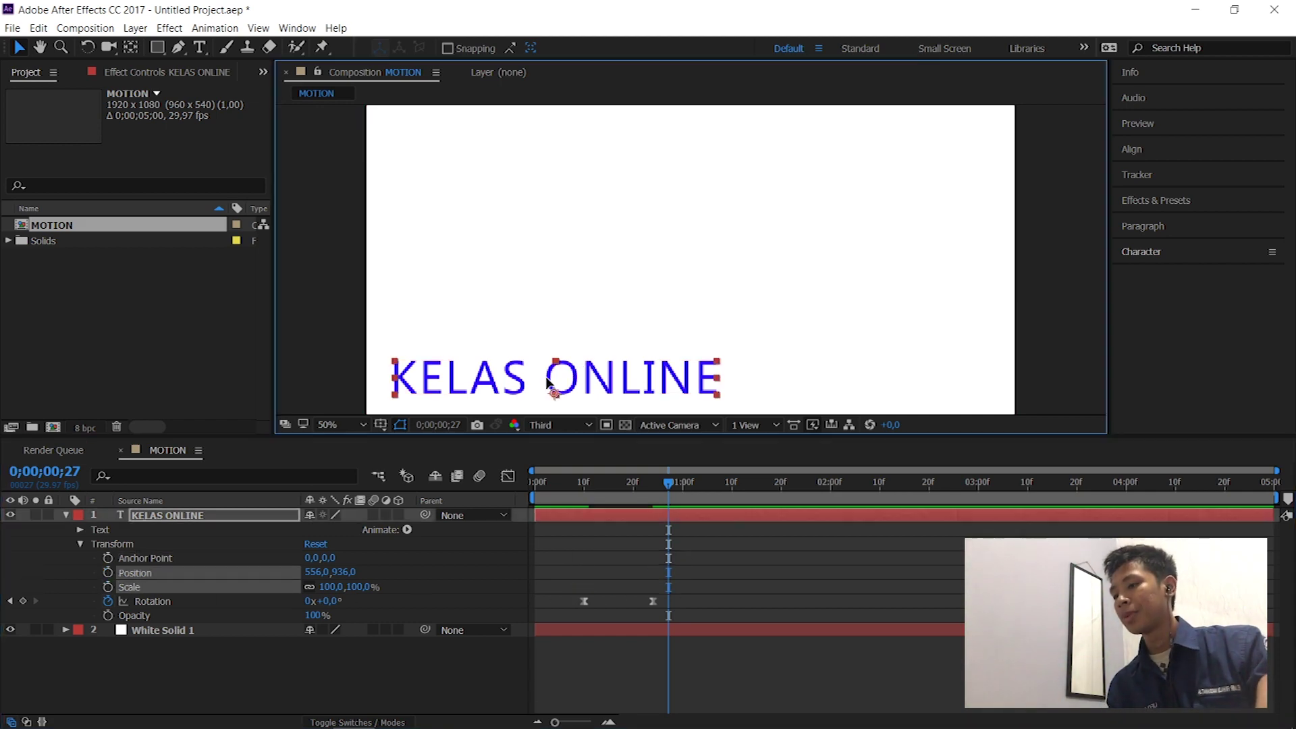
{"action": "left_click_drag", "start_coordinate": [548, 382], "coordinate": [683, 261]}
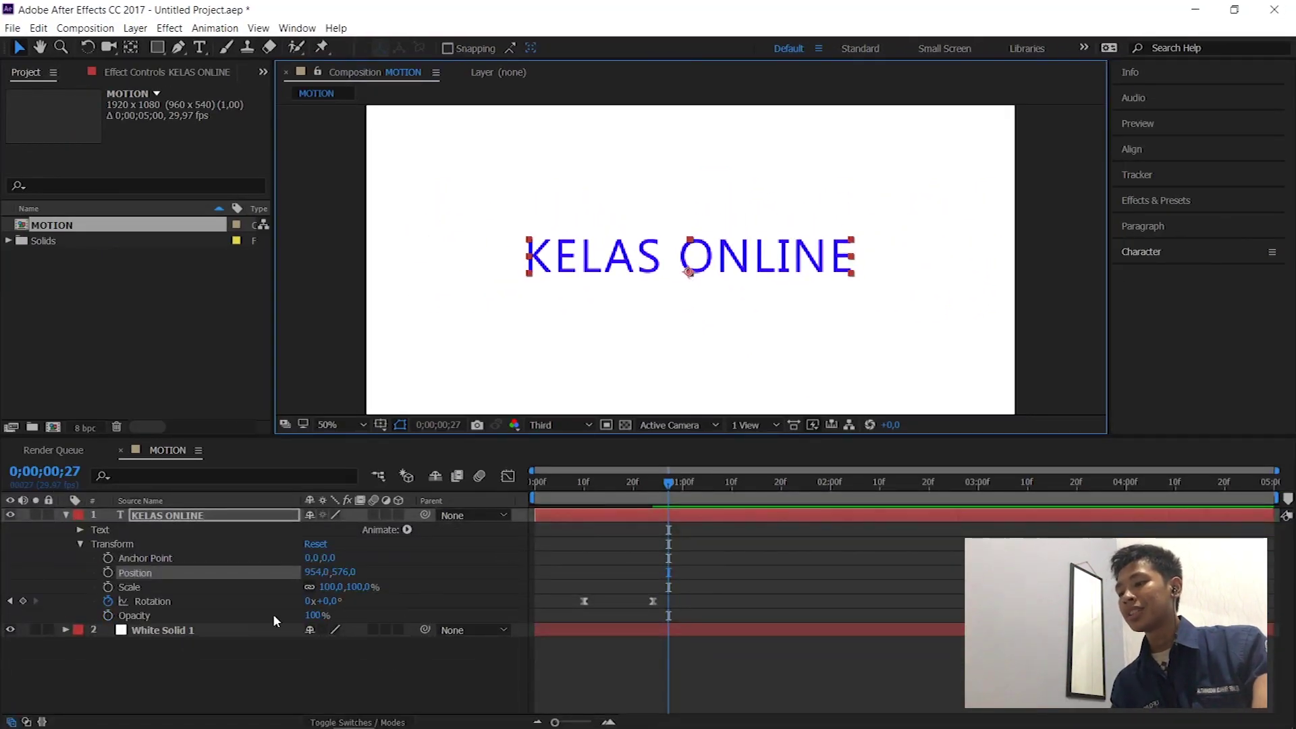
- Delete the Rotation keyframes, then try rotation and anchor-point offsets, undoing the anchor changes
{"action": "mouse_move", "coordinate": [632, 579]}
{"action": "left_mouse_down"}
{"action": "mouse_move", "coordinate": [601, 592]}
{"action": "mouse_move", "coordinate": [666, 605]}
{"action": "left_mouse_up"}
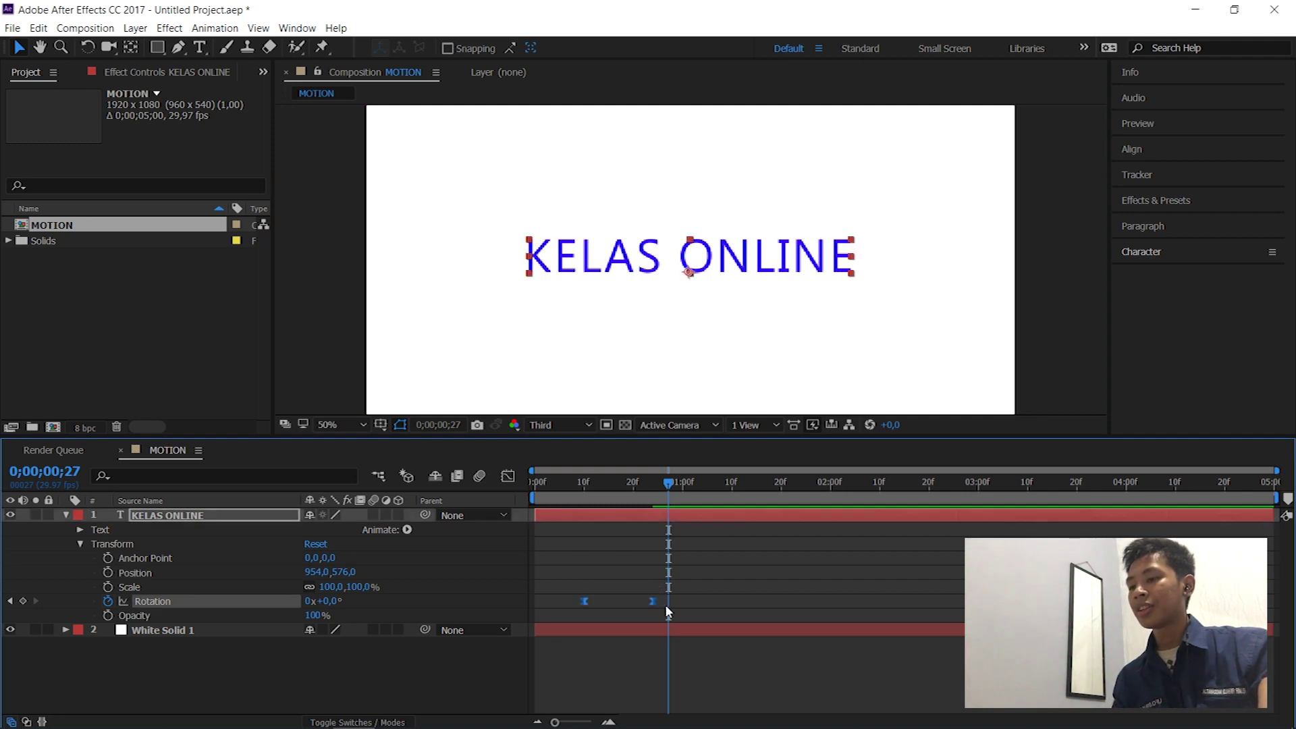
{"action": "key", "text": "Delete"}
{"action": "mouse_move", "coordinate": [331, 601]}
{"action": "left_mouse_down"}
{"action": "mouse_move", "coordinate": [384, 596]}
{"action": "mouse_move", "coordinate": [317, 587]}
{"action": "mouse_move", "coordinate": [514, 571]}
{"action": "mouse_move", "coordinate": [396, 582]}
{"action": "mouse_move", "coordinate": [347, 551]}
{"action": "mouse_move", "coordinate": [366, 567]}
{"action": "left_mouse_up"}
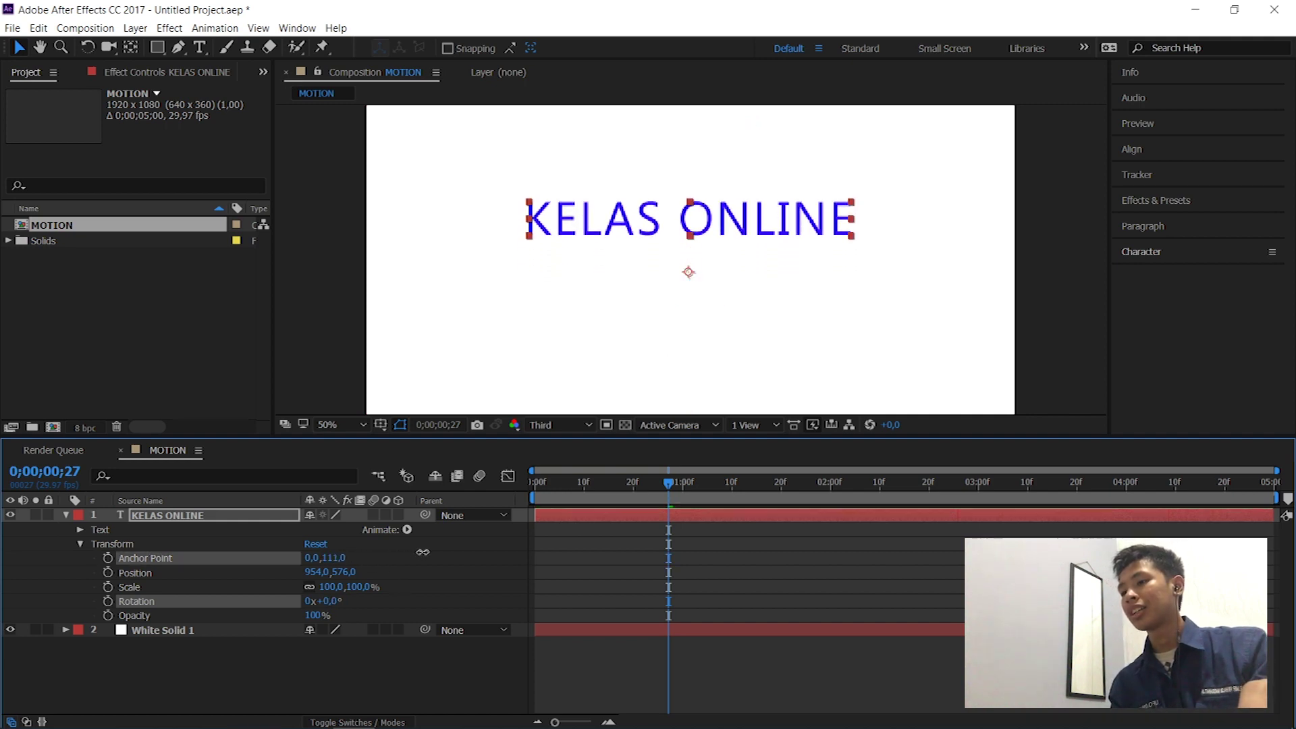
{"action": "mouse_move", "coordinate": [332, 557]}
{"action": "left_mouse_down"}
{"action": "mouse_move", "coordinate": [291, 558]}
{"action": "mouse_move", "coordinate": [512, 569]}
{"action": "left_mouse_up"}
{"action": "key", "text": "ctrl+z"}
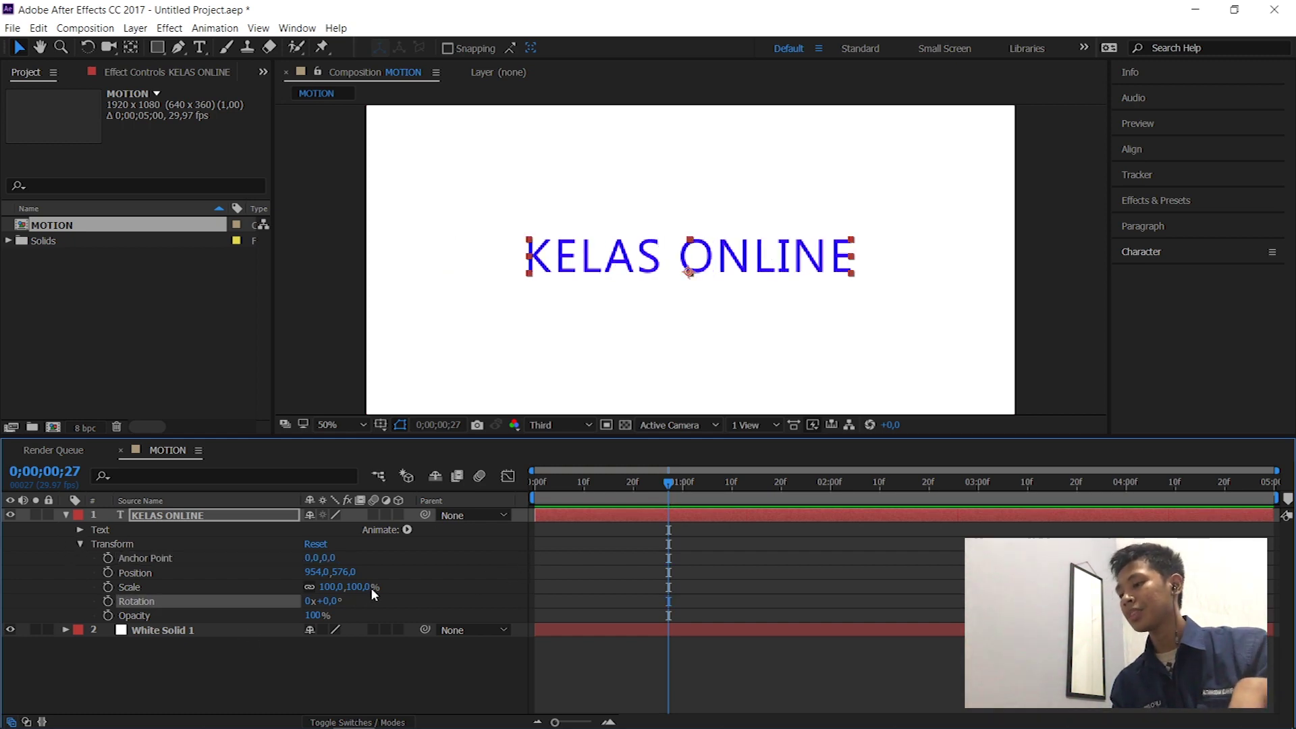
{"action": "left_click_drag", "start_coordinate": [329, 558], "coordinate": [356, 557]}
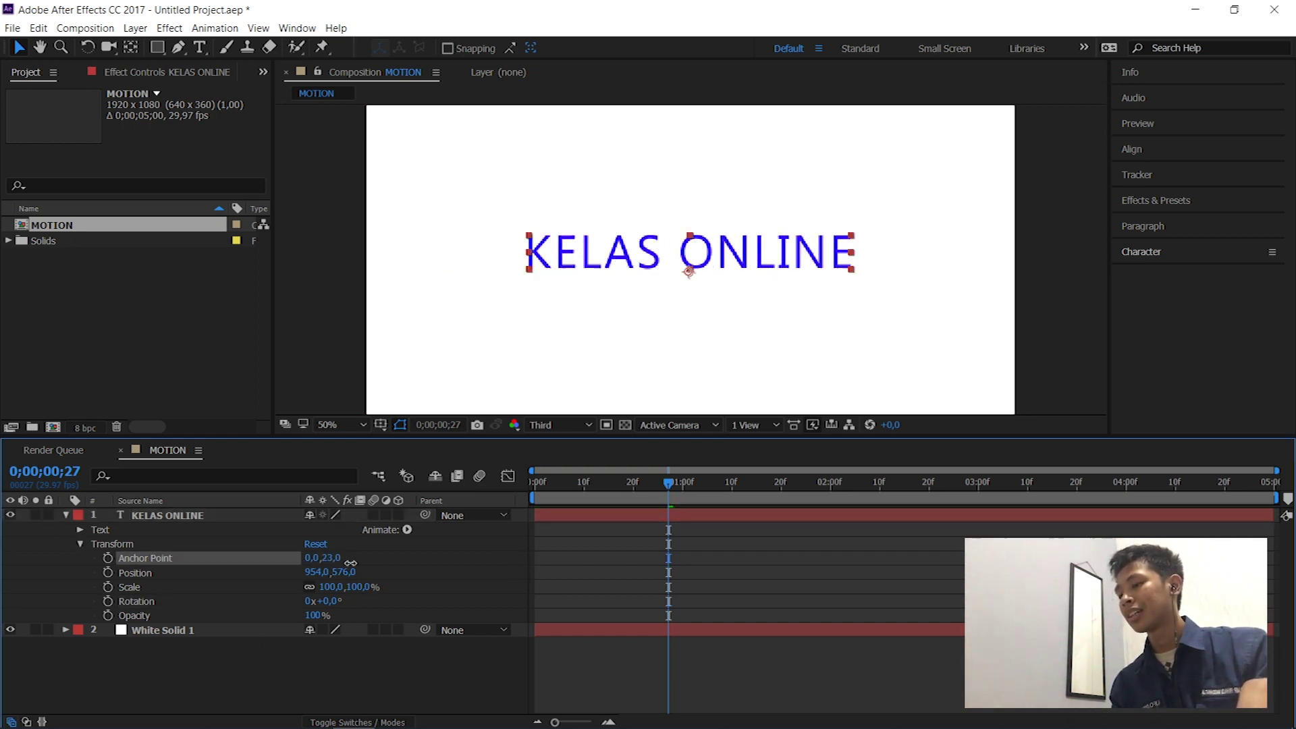
{"action": "key", "text": "ctrl+z"}
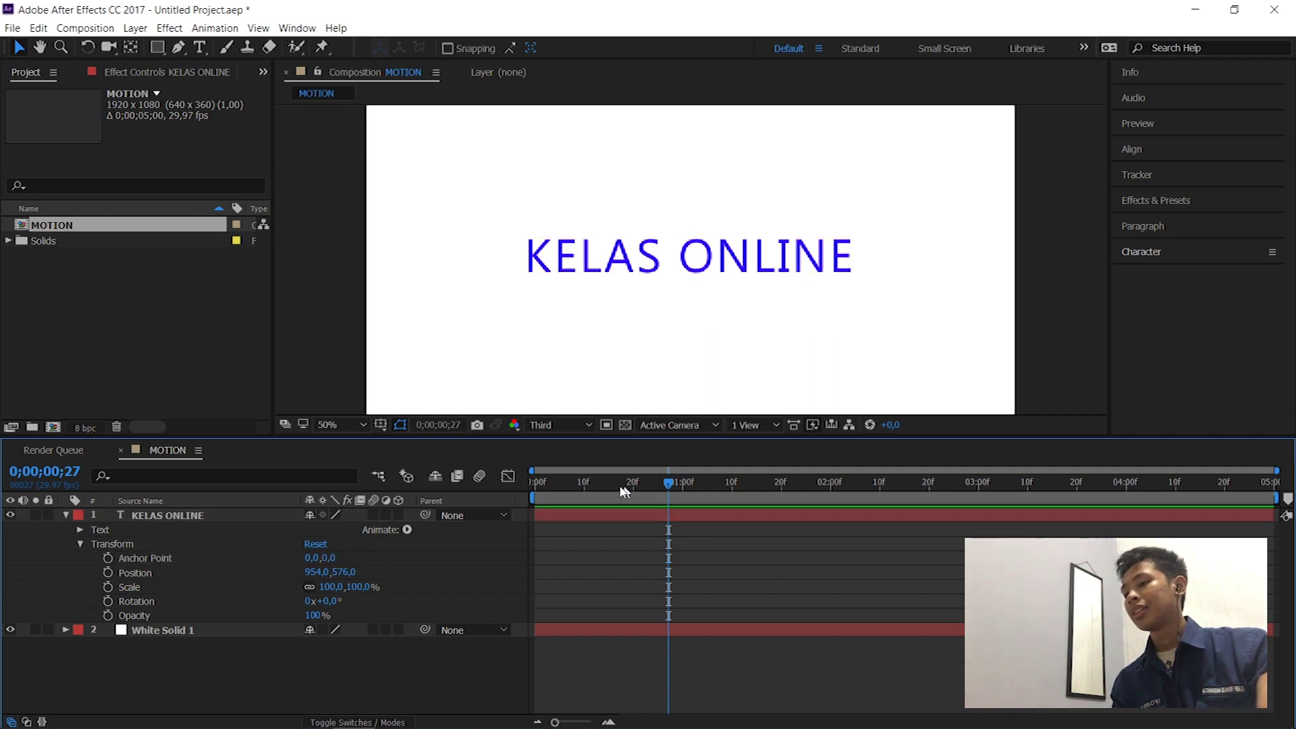
- Return to the timeline start and collapse the KELAS ONLINE layer's properties
{"action": "left_click_drag", "start_coordinate": [610, 492], "coordinate": [501, 484]}
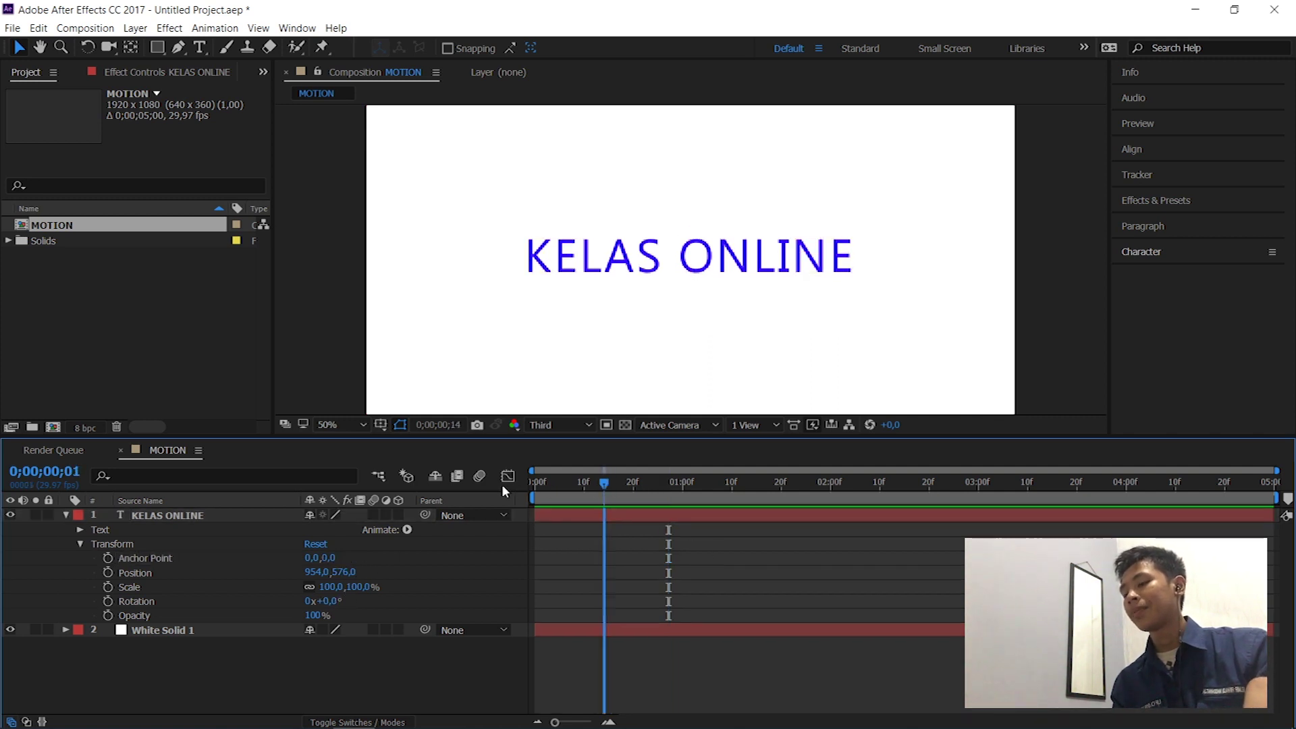
{"action": "left_click", "coordinate": [80, 544]}
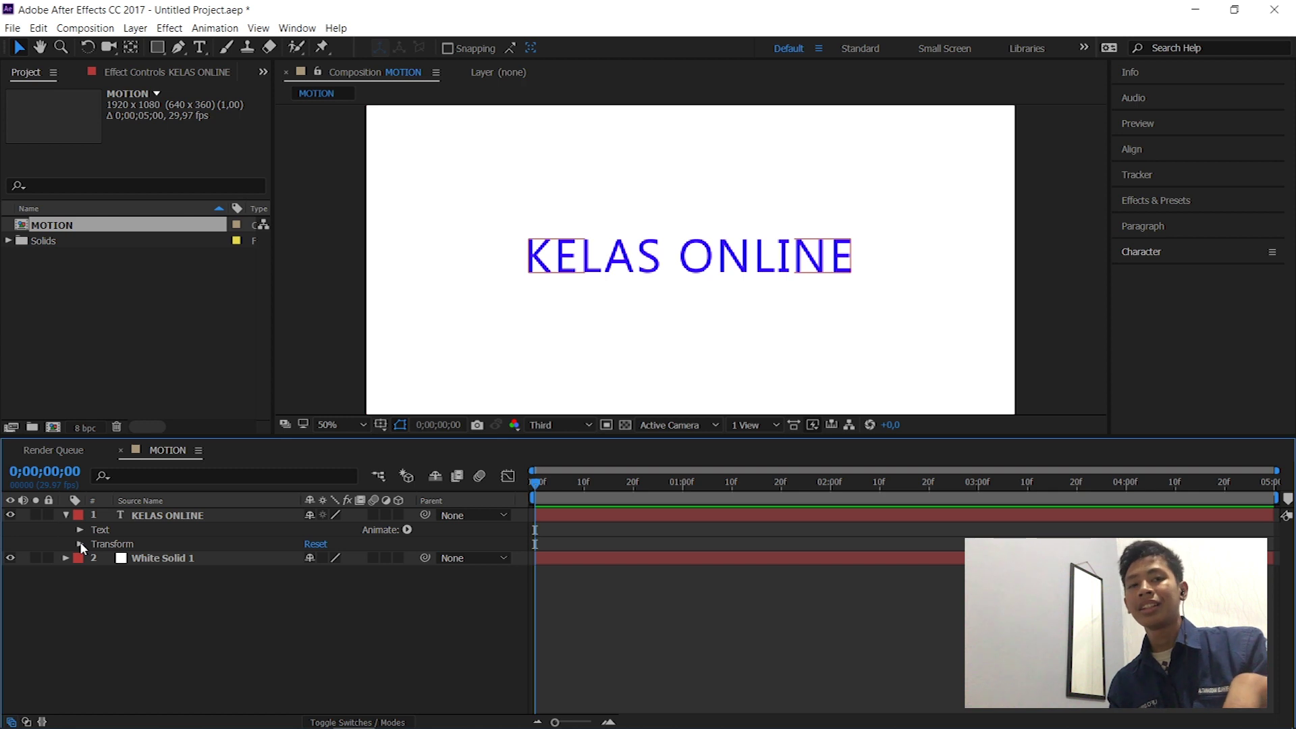
{"action": "left_click", "coordinate": [79, 544]}
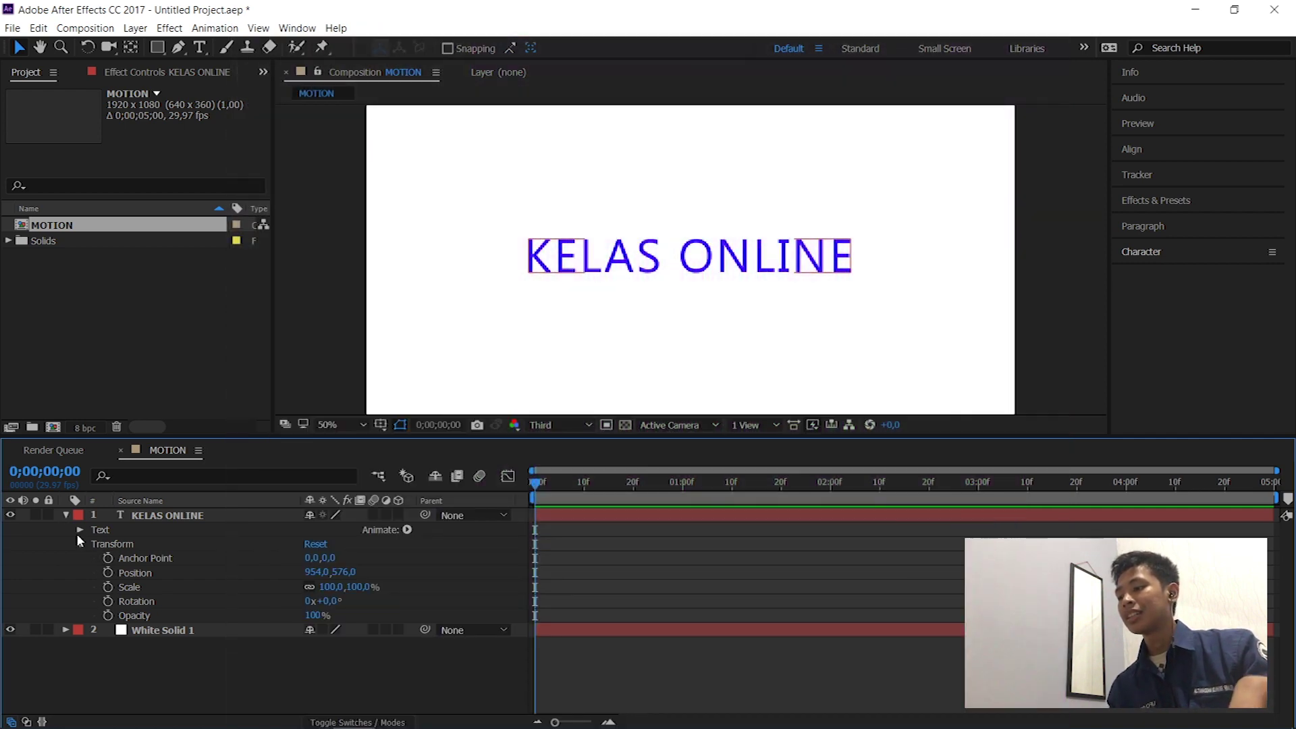
{"action": "double_click", "coordinate": [65, 516]}
{"action": "left_click", "coordinate": [65, 515]}
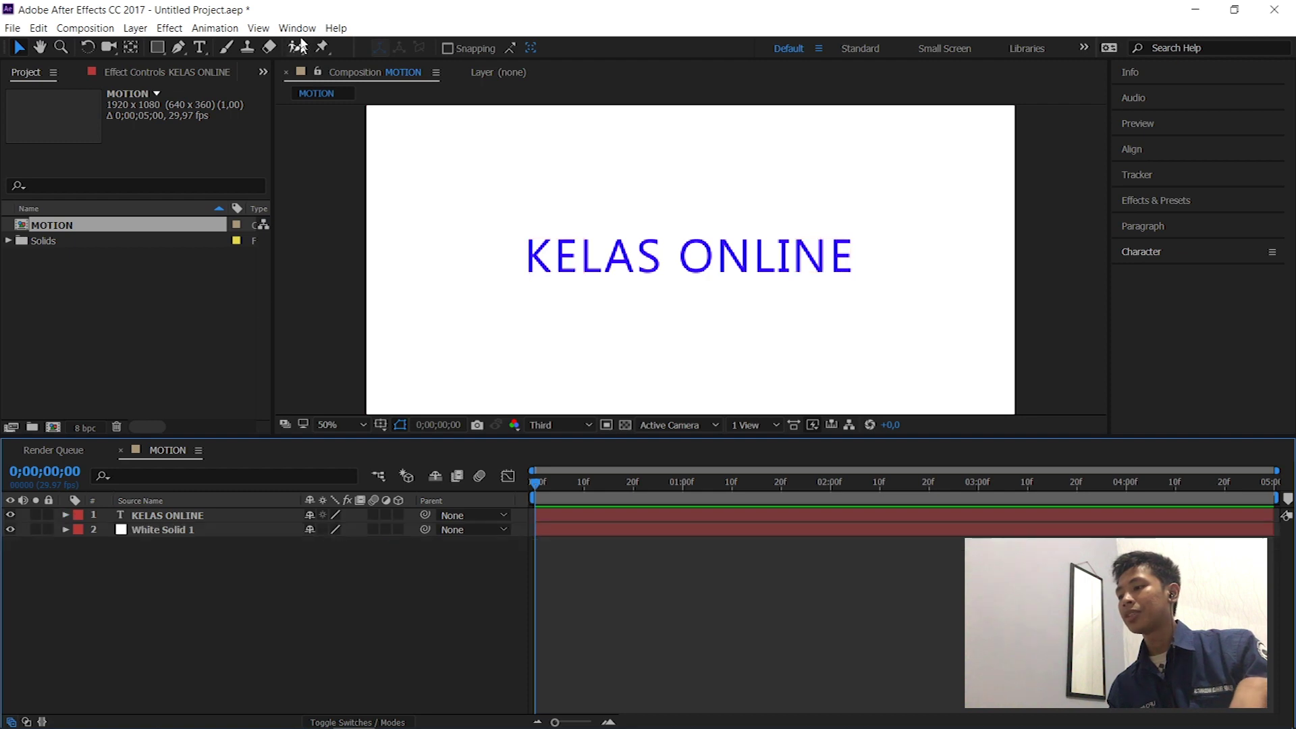
- Open Animation Composer and browse Text > Animate Lines > Position & Scale to the Lines Together Randomly preset
{"action": "left_click", "coordinate": [297, 29]}
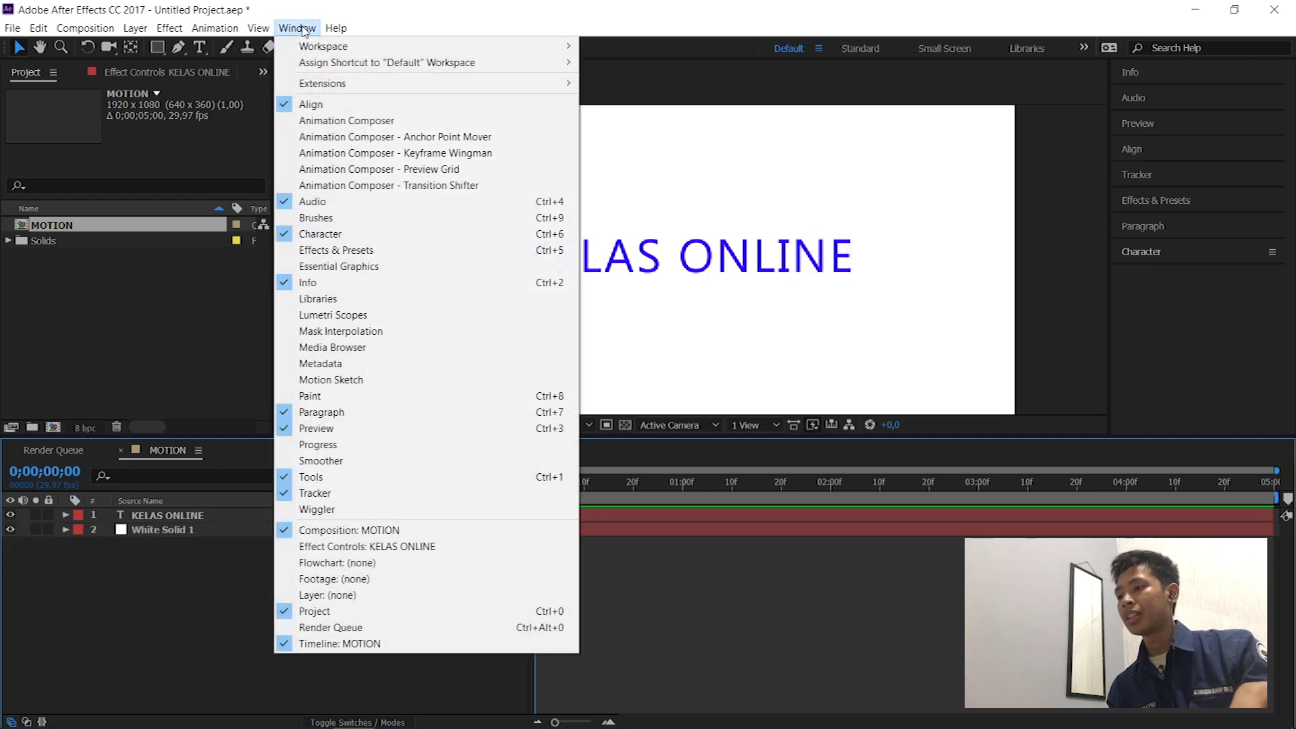
{"action": "left_click", "coordinate": [351, 121]}
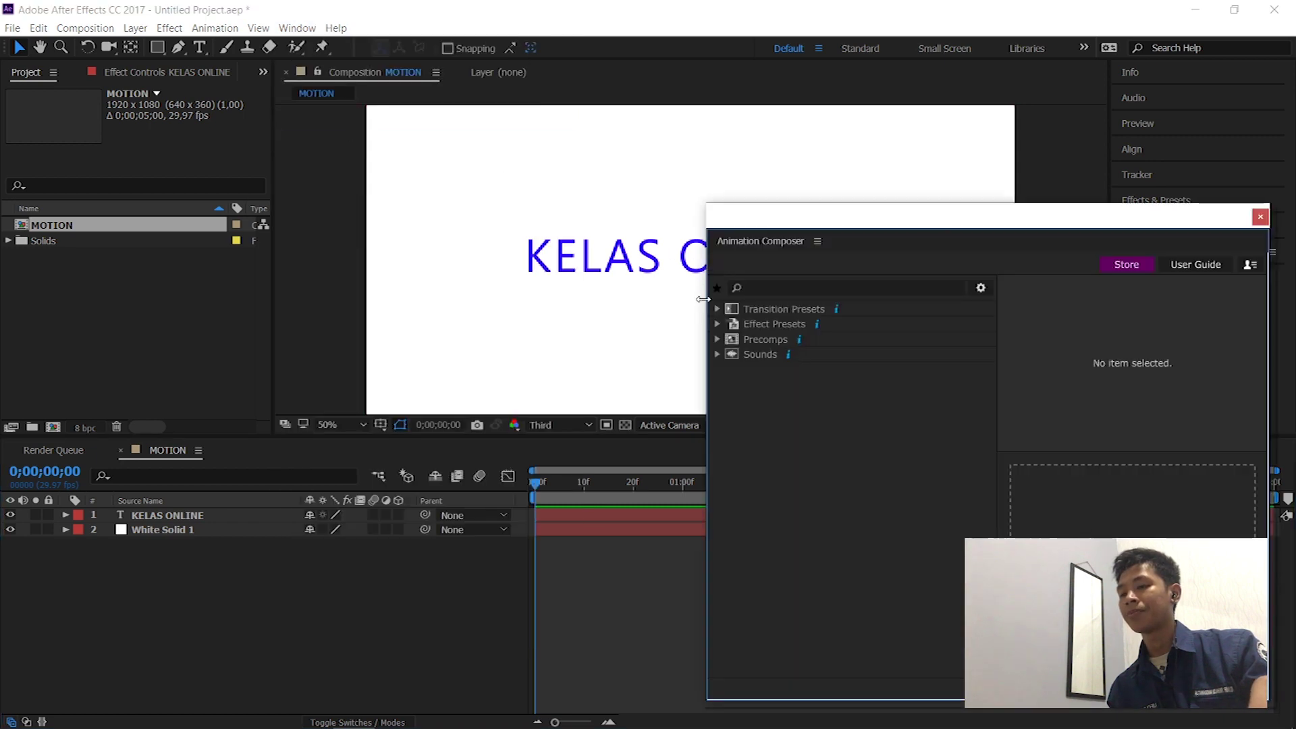
{"action": "left_click_drag", "start_coordinate": [794, 226], "coordinate": [654, 163]}
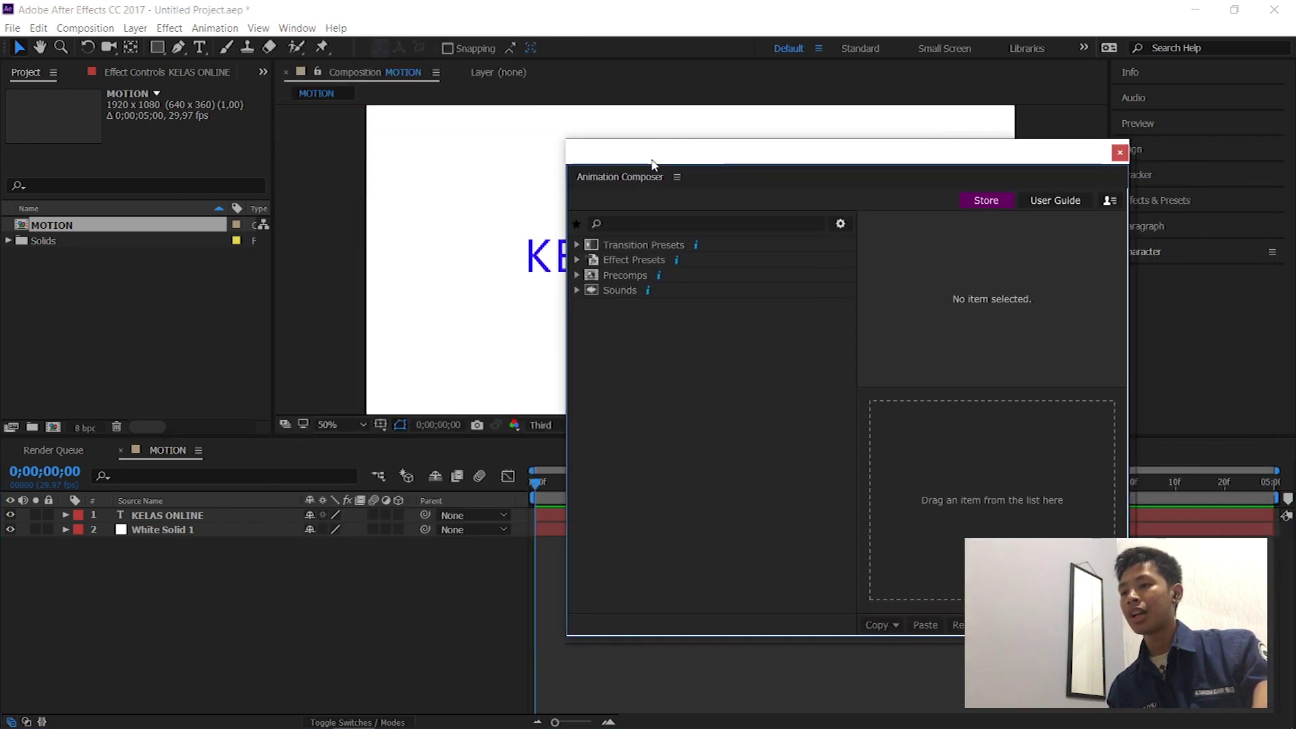
{"action": "left_click", "coordinate": [577, 245]}
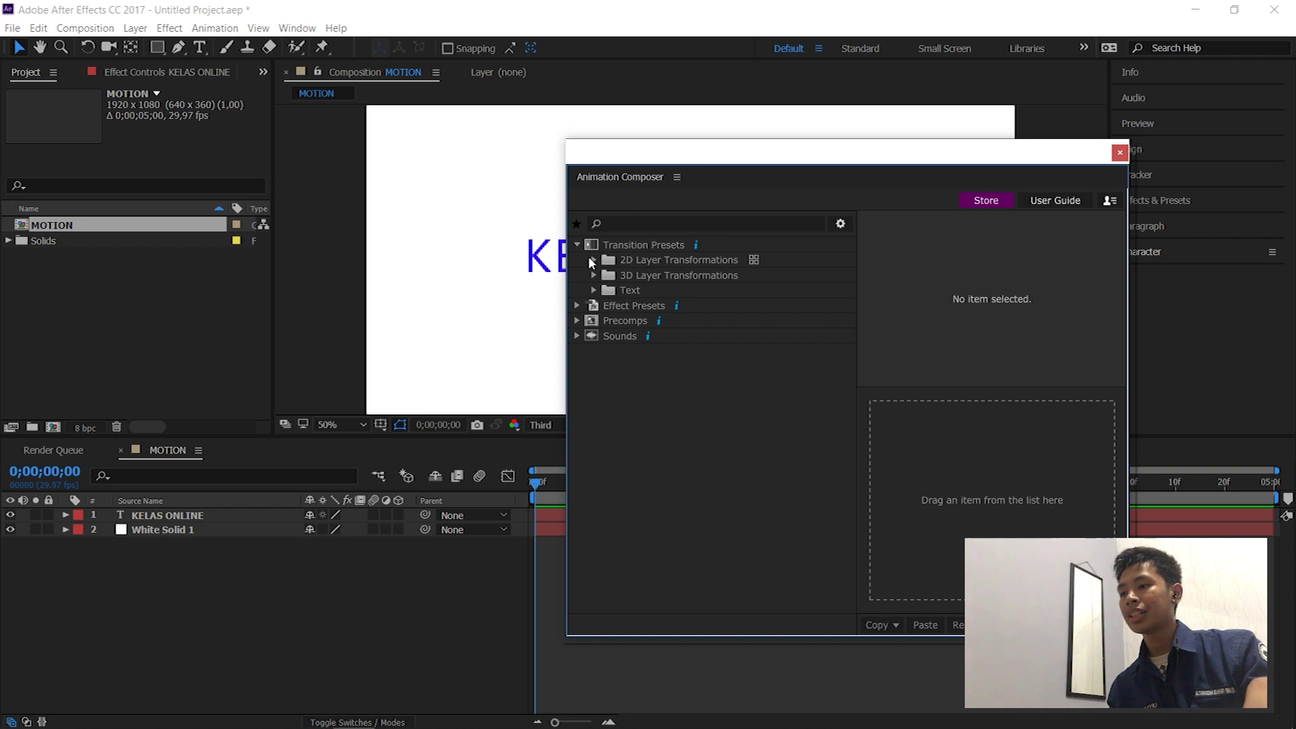
{"action": "left_click", "coordinate": [599, 290]}
{"action": "left_click", "coordinate": [597, 289]}
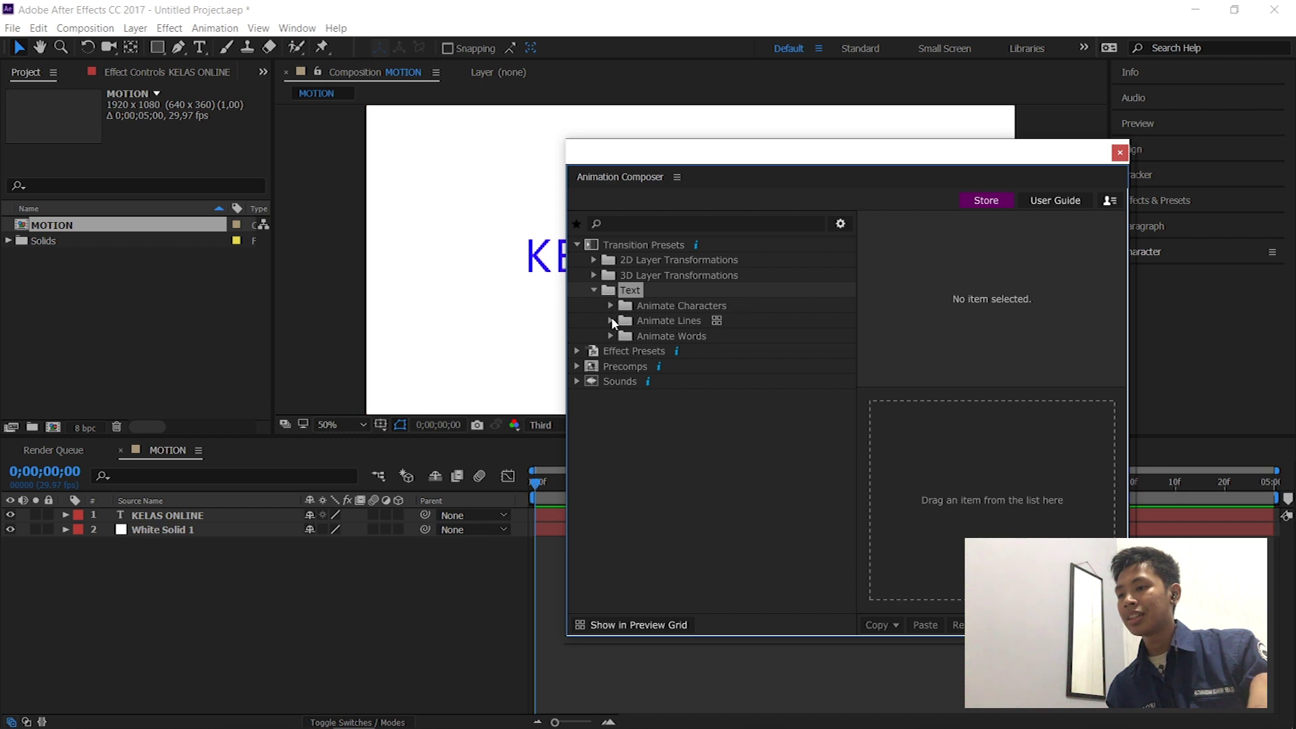
{"action": "left_click", "coordinate": [610, 320]}
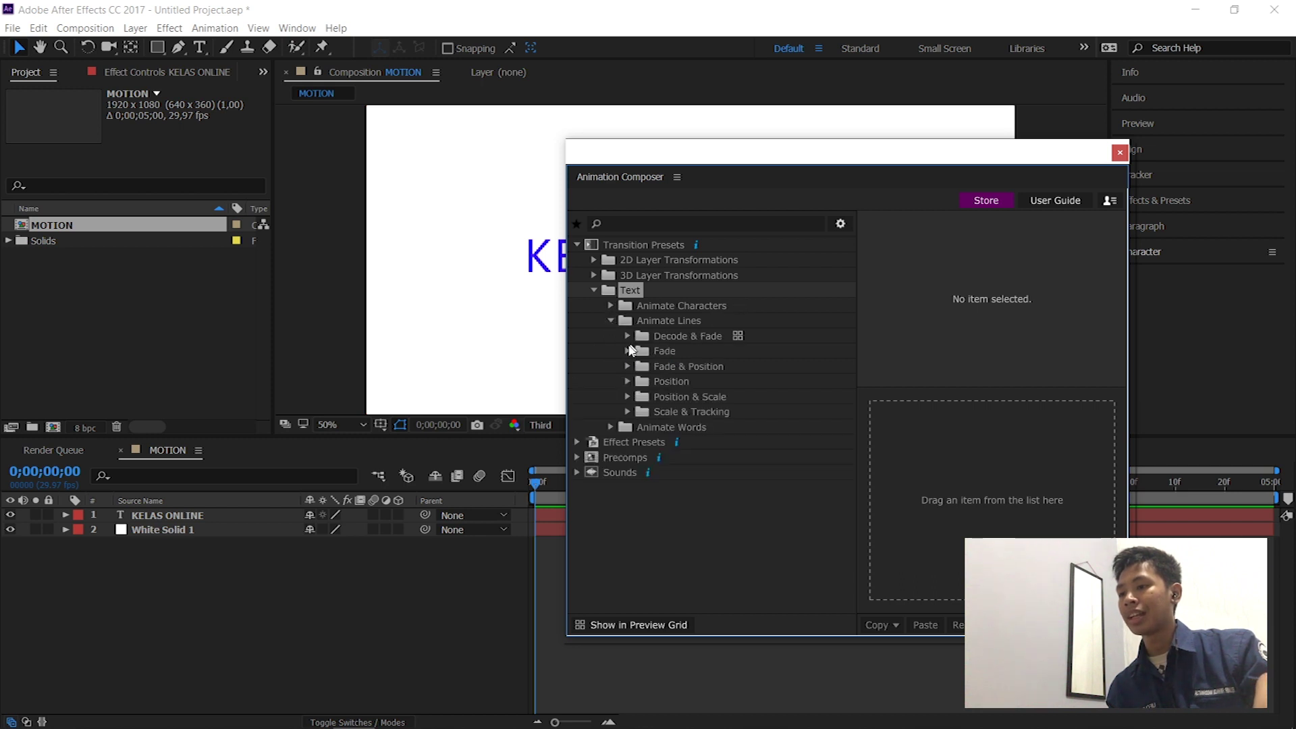
{"action": "left_click", "coordinate": [627, 396]}
{"action": "left_click", "coordinate": [645, 411]}
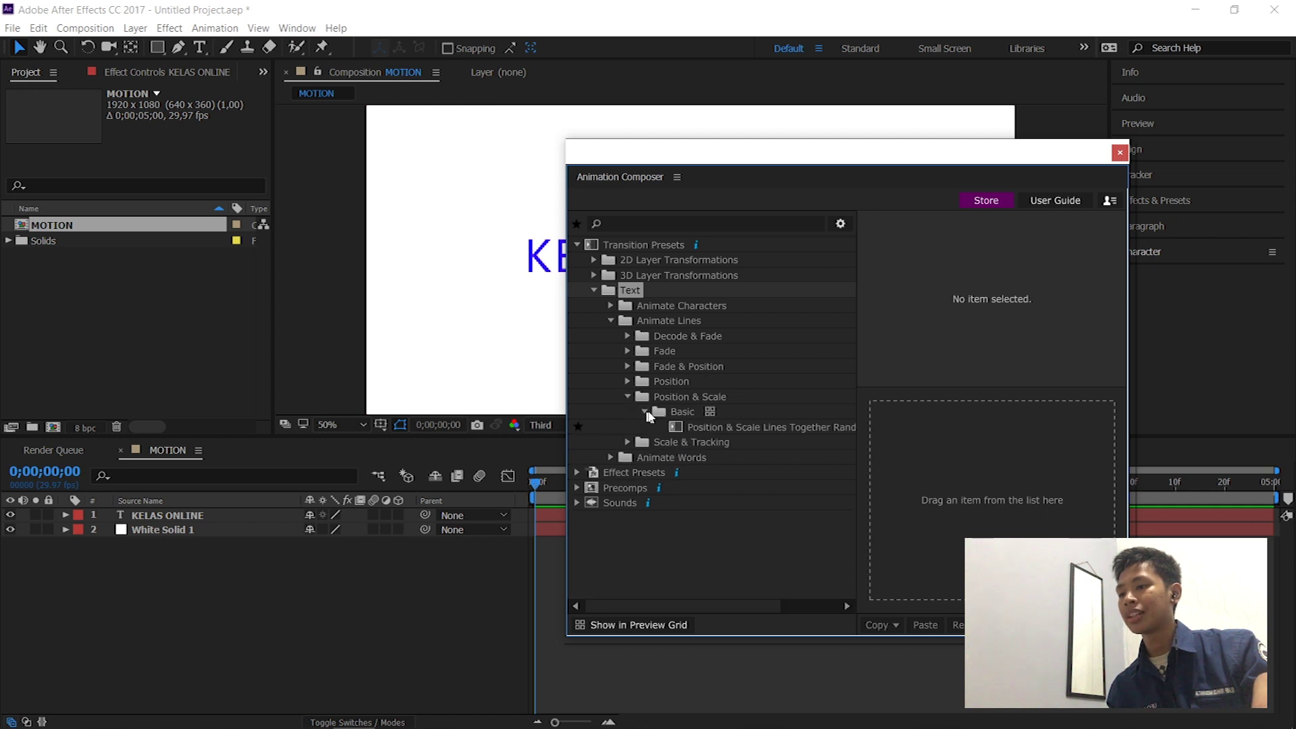
{"action": "left_click", "coordinate": [679, 428]}
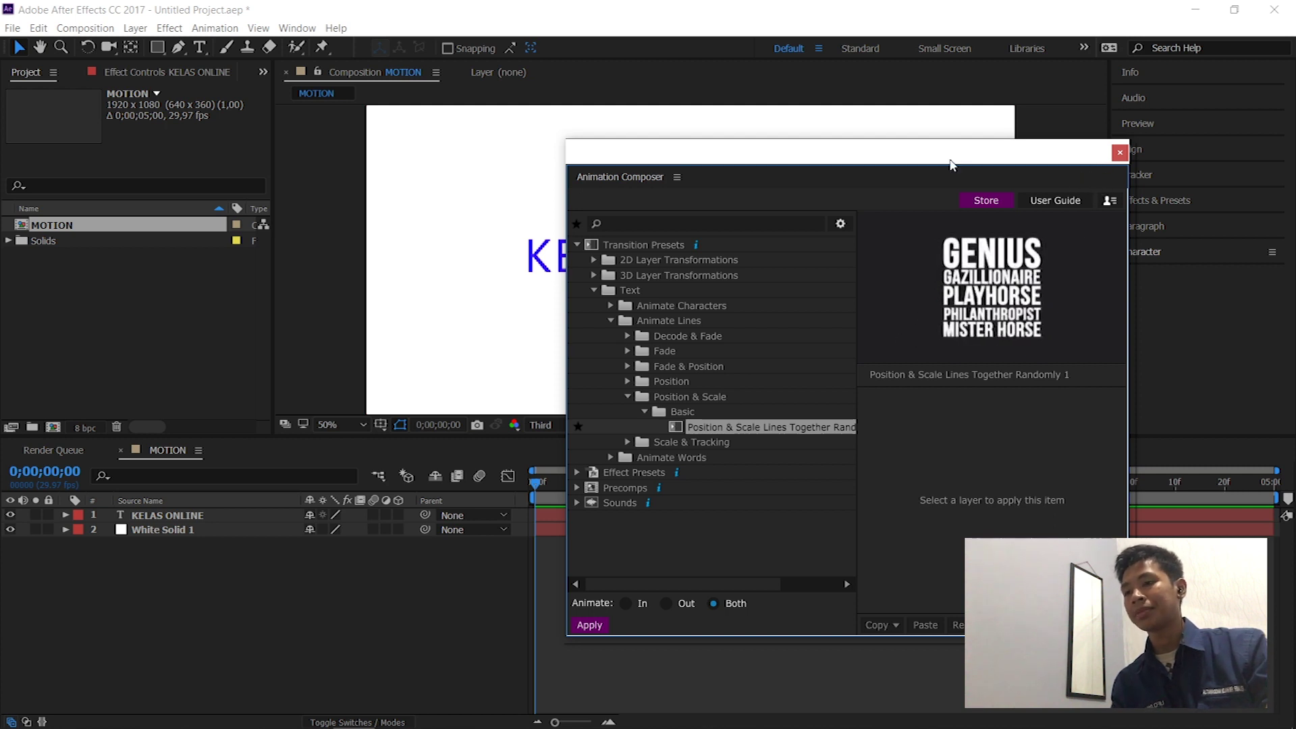
- Expand the KELAS ONLINE layer's Transform properties and close the Animation Composer window
{"action": "left_click_drag", "start_coordinate": [951, 164], "coordinate": [1019, 154]}
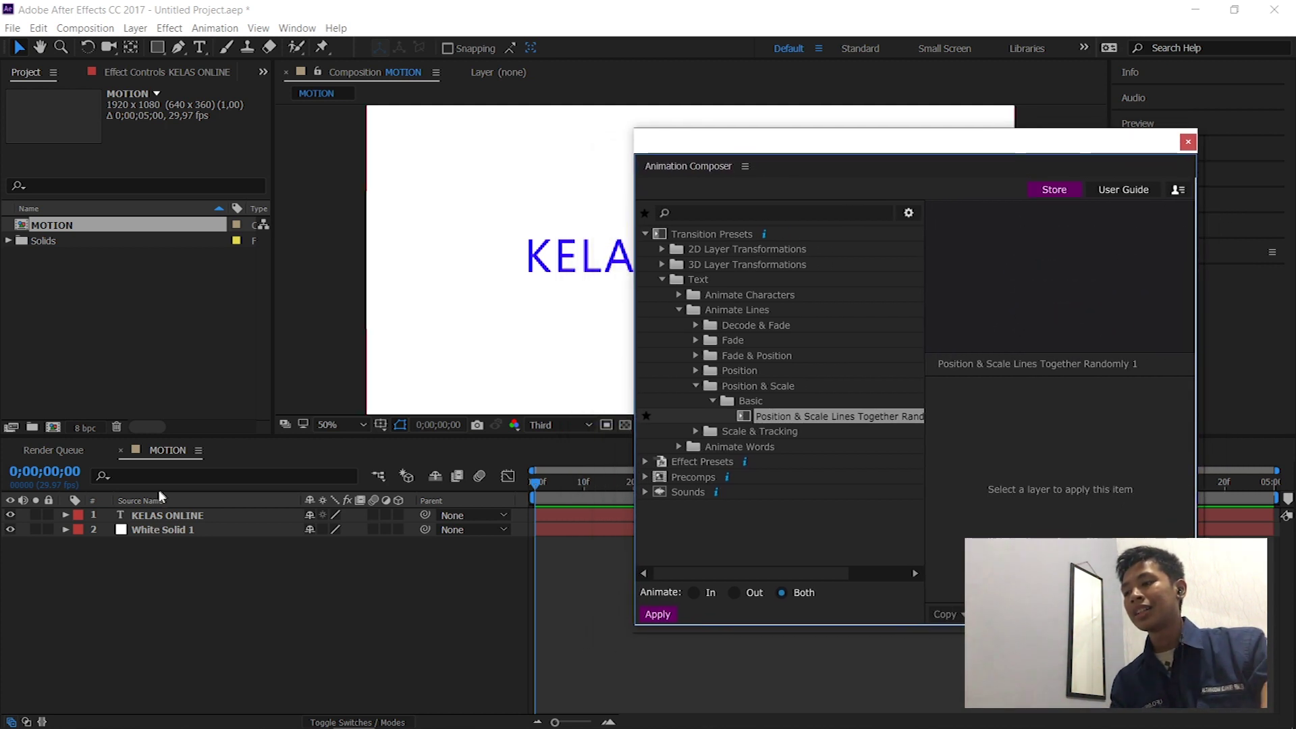
{"action": "left_click", "coordinate": [66, 515]}
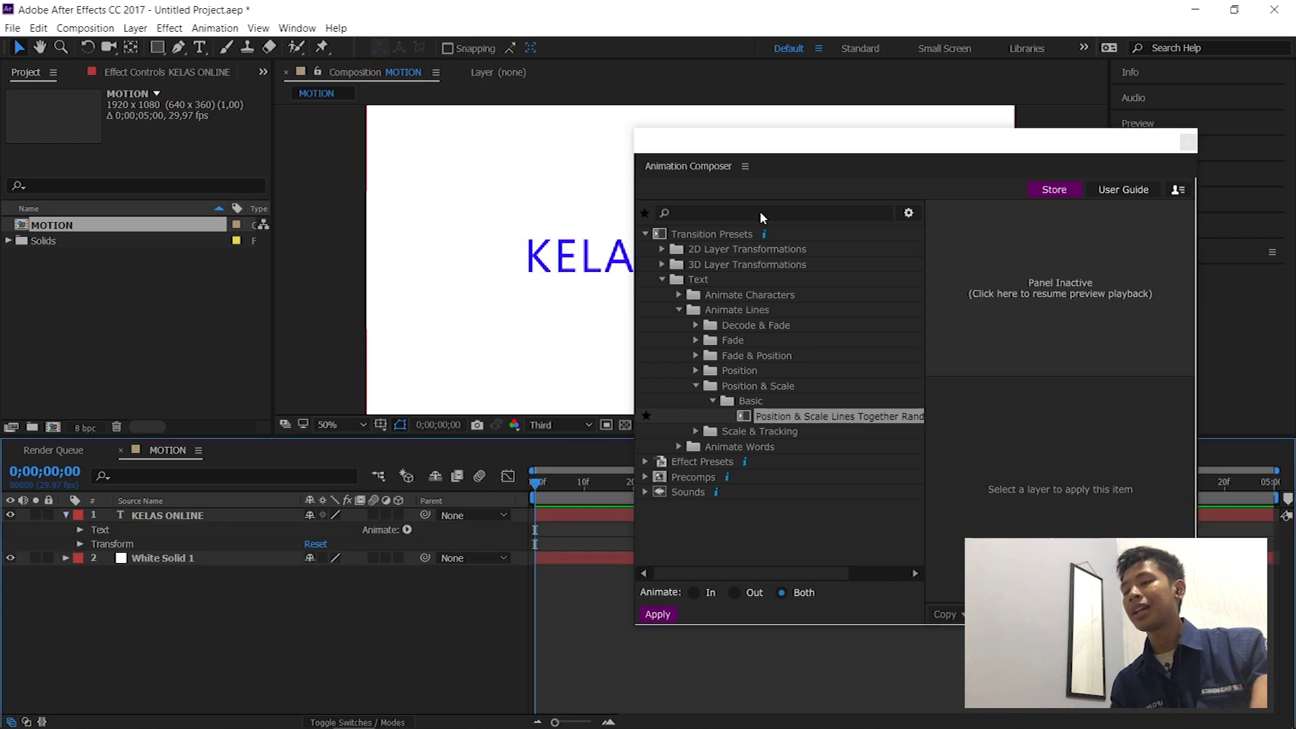
{"action": "left_click_drag", "start_coordinate": [775, 165], "coordinate": [775, 249]}
{"action": "left_click", "coordinate": [81, 545]}
{"action": "mouse_move", "coordinate": [783, 229]}
{"action": "left_mouse_down"}
{"action": "mouse_move", "coordinate": [769, 295]}
{"action": "mouse_move", "coordinate": [749, 237]}
{"action": "left_mouse_up"}
{"action": "left_click", "coordinate": [1152, 230]}
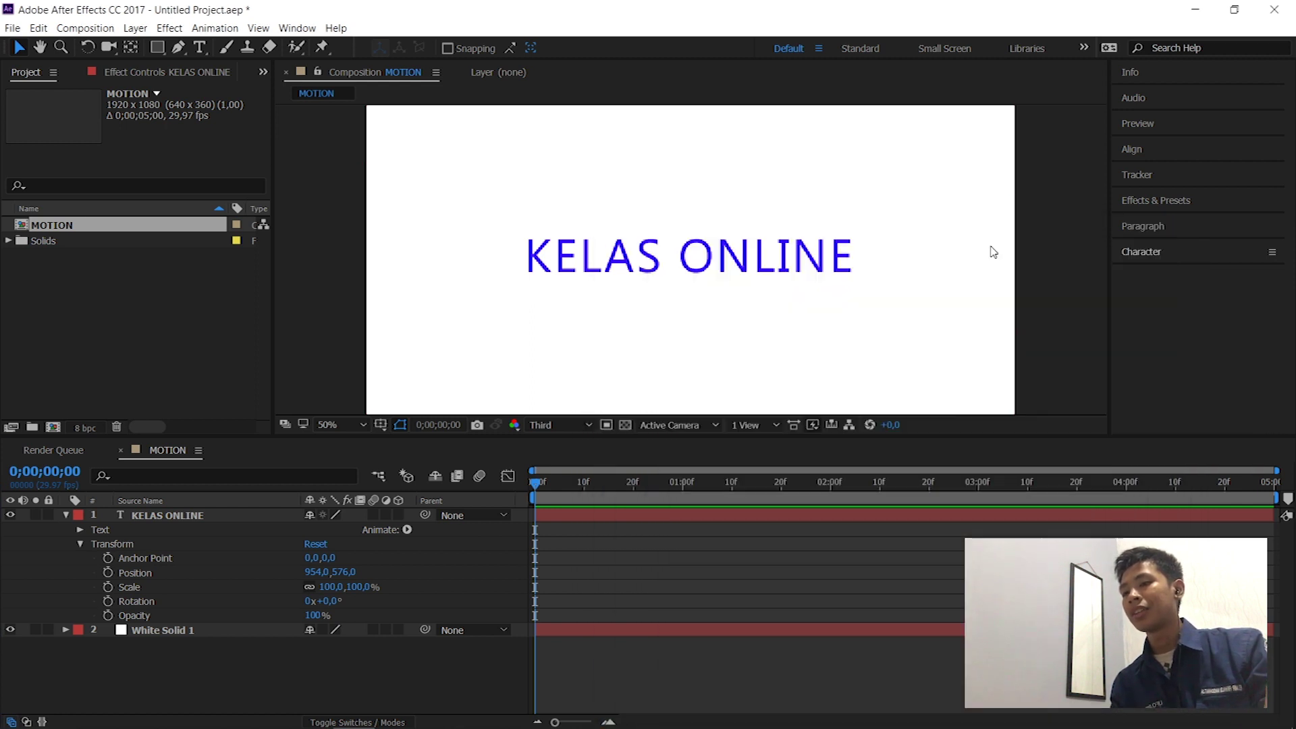
- Type MEMBUAT and SUCIDAL on new lines under KELAS ONLINE, then undo the attempt
{"action": "double_click", "coordinate": [837, 264]}
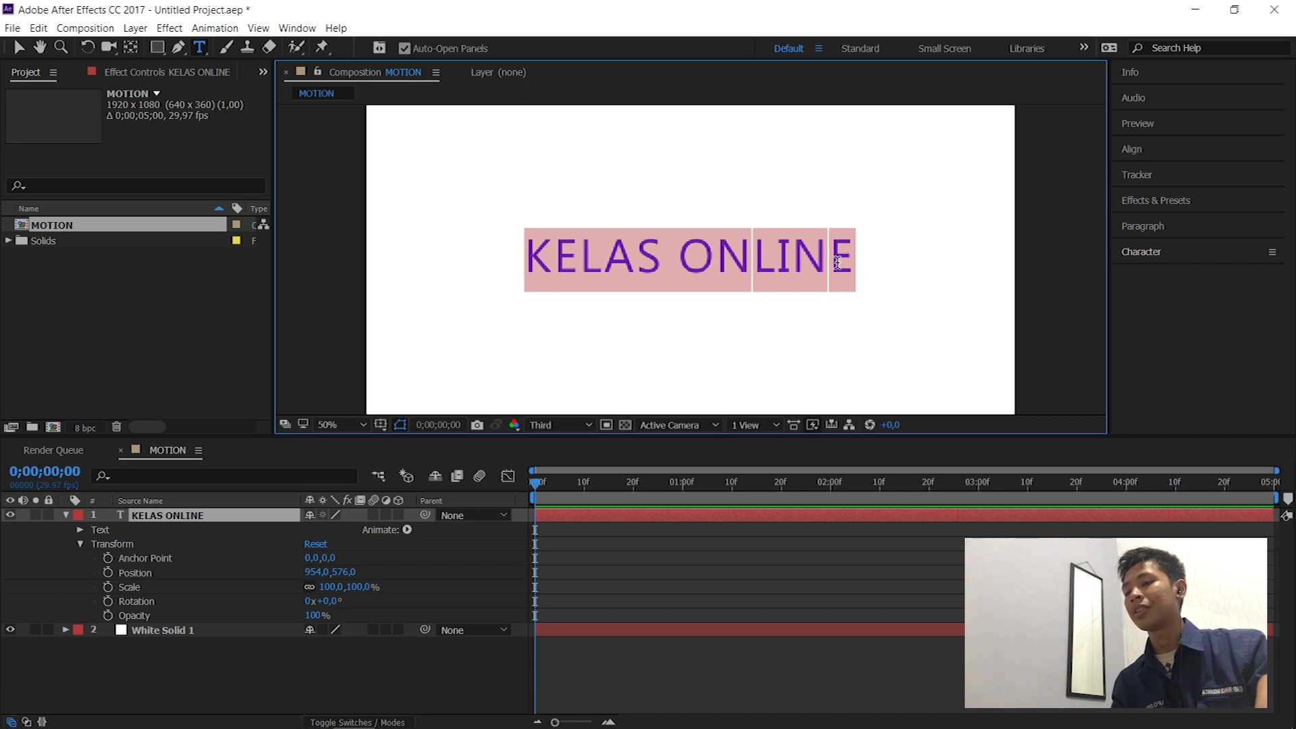
{"action": "left_click", "coordinate": [838, 263]}
{"action": "key", "text": "Return"}
{"action": "type", "text": "memb"}
{"action": "key", "text": "BackSpace"}
{"action": "key", "text": "BackSpace"}
{"action": "key", "text": "BackSpace"}
{"action": "key", "text": "BackSpace"}
{"action": "key", "text": "Caps_Lock"}
{"action": "type", "text": "MEMBUAT "}
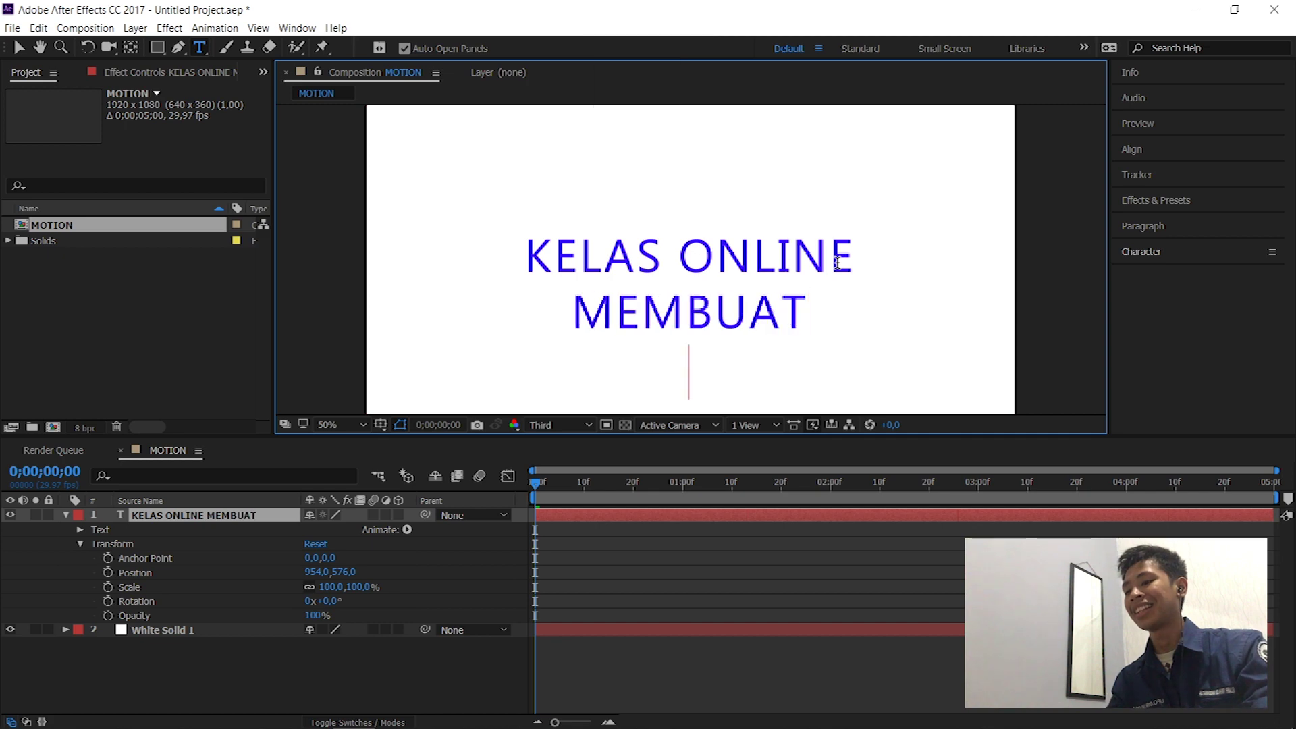
{"action": "type", "text": "PUSING"}
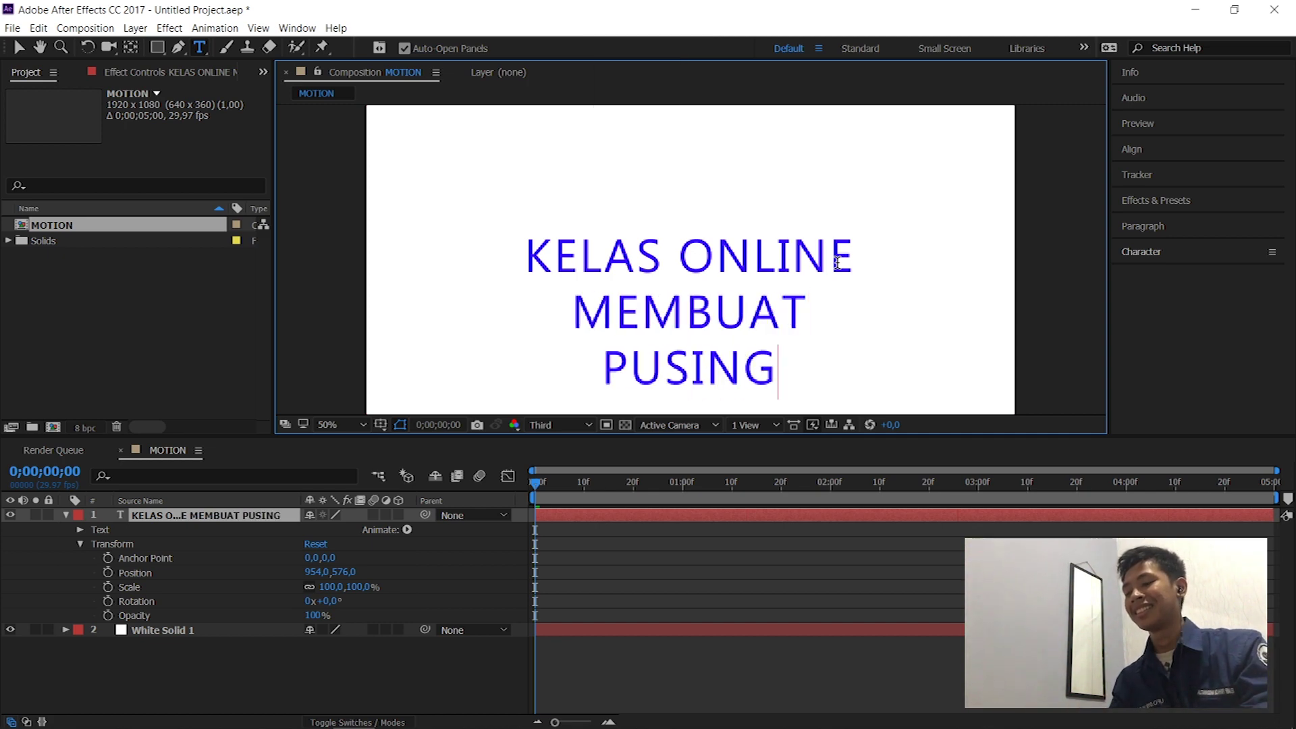
{"action": "key", "text": "BackSpace"}
{"action": "key", "text": "BackSpace"}
{"action": "key", "text": "BackSpace"}
{"action": "key", "text": "BackSpace"}
{"action": "key", "text": "BackSpace"}
{"action": "key", "text": "BackSpace"}
{"action": "type", "text": "SUCIDAL"}
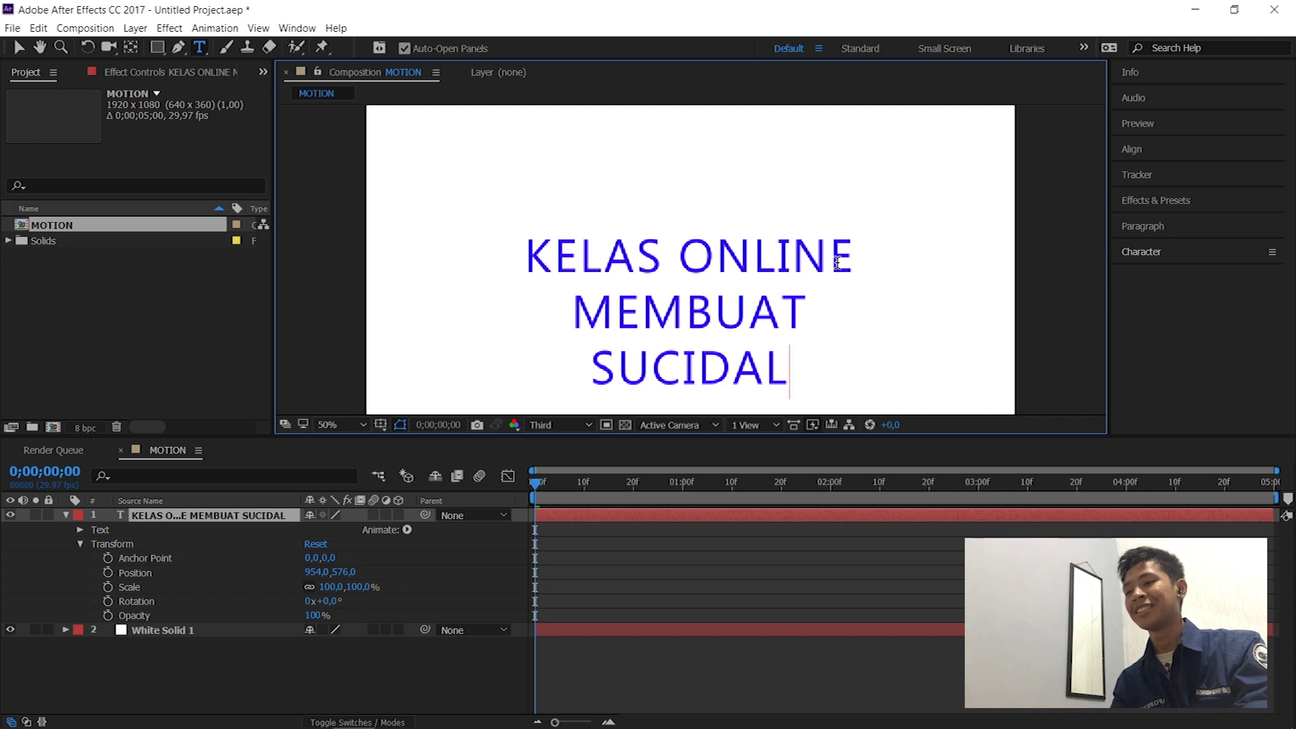
{"action": "key", "text": "ctrl+z"}
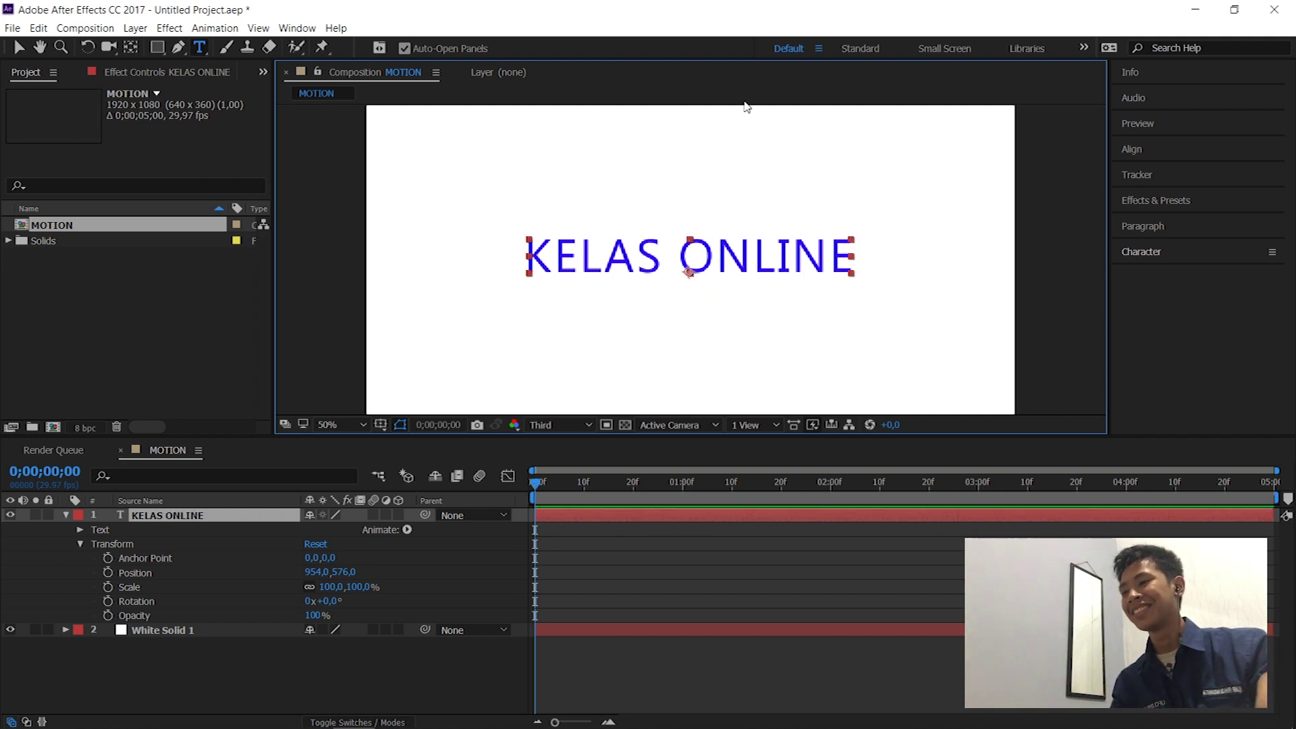
- Retype MEMBUAT and SUCIDAL as the second and third lines under KELAS ONLINE
{"action": "left_click", "coordinate": [837, 244]}
{"action": "key", "text": "Right"}
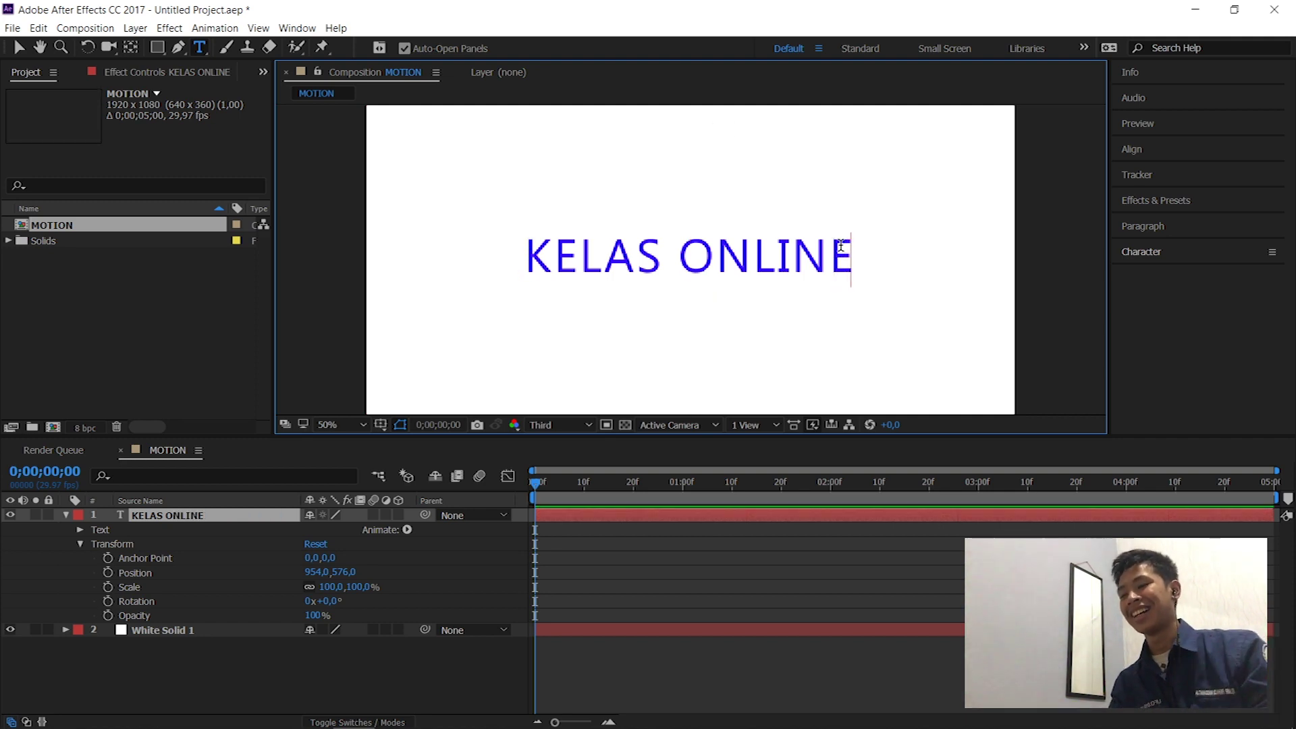
{"action": "key", "text": "BackSpace"}
{"action": "type", "text": "MEMBU"}
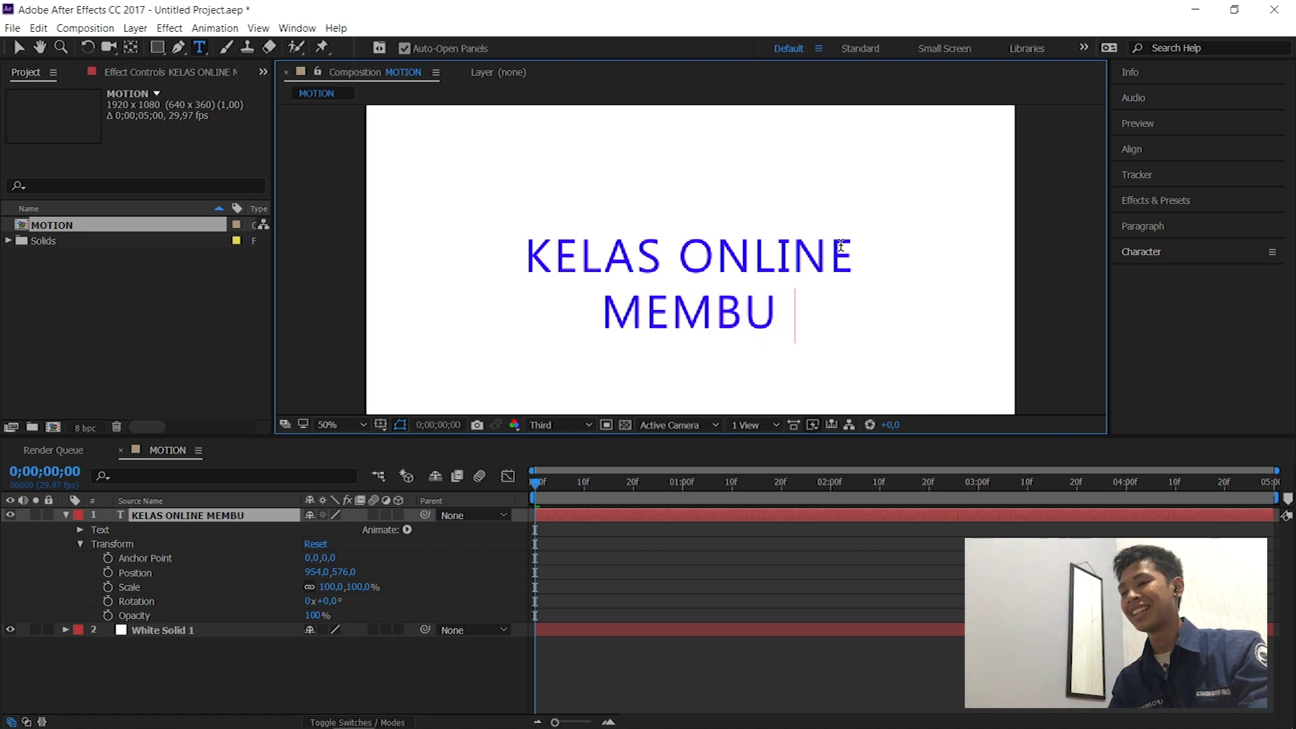
{"action": "type", "text": "AT SUCI"}
{"action": "key", "text": "BackSpace"}
{"action": "key", "text": "BackSpace"}
{"action": "key", "text": "BackSpace"}
{"action": "key", "text": "BackSpace"}
{"action": "key", "text": "BackSpace"}
{"action": "key", "text": "Return"}
{"action": "type", "text": "SUCIDAL"}
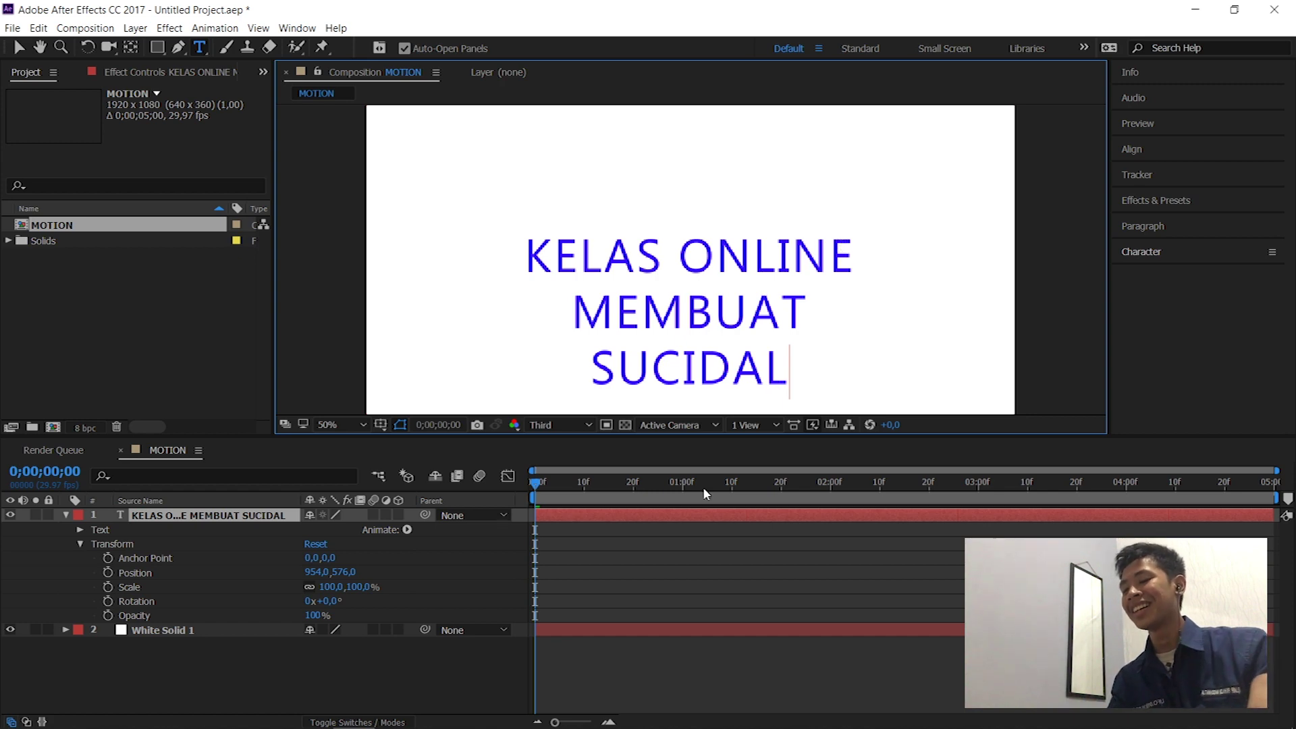
{"action": "type", "text": "V"}
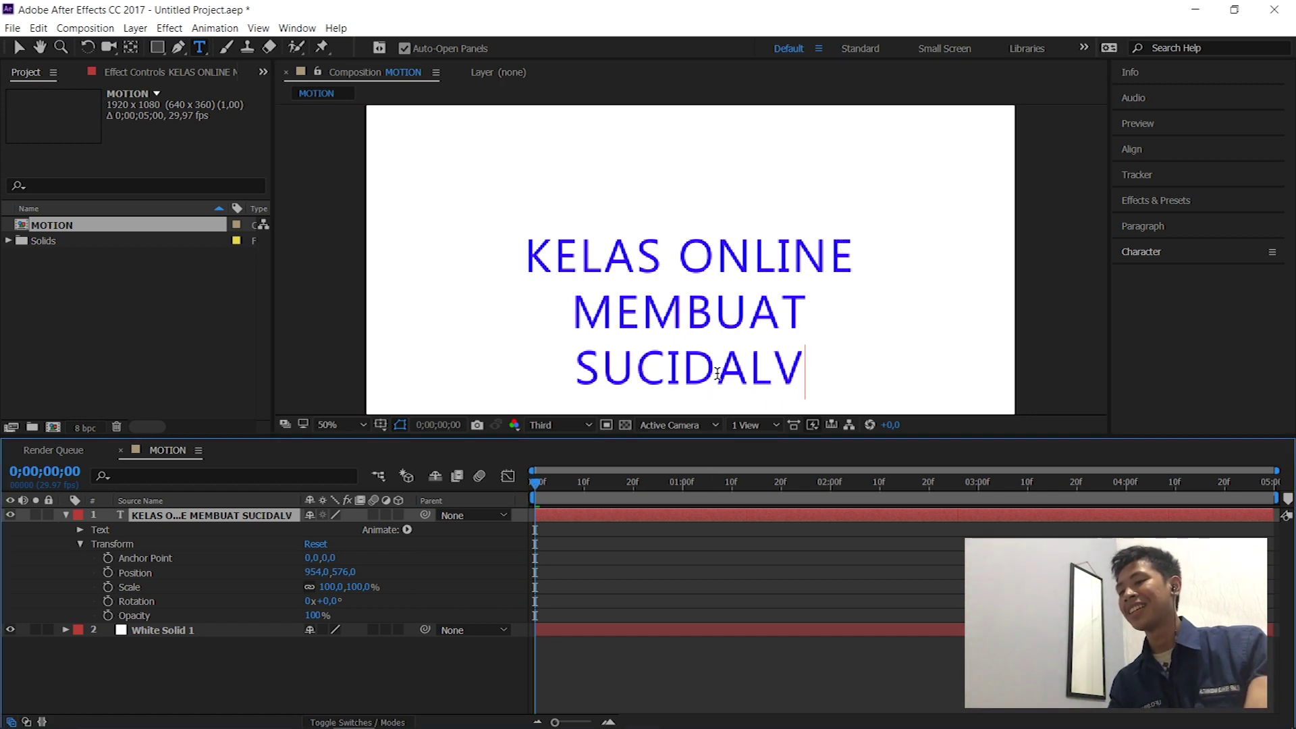
{"action": "key", "text": "BackSpace"}
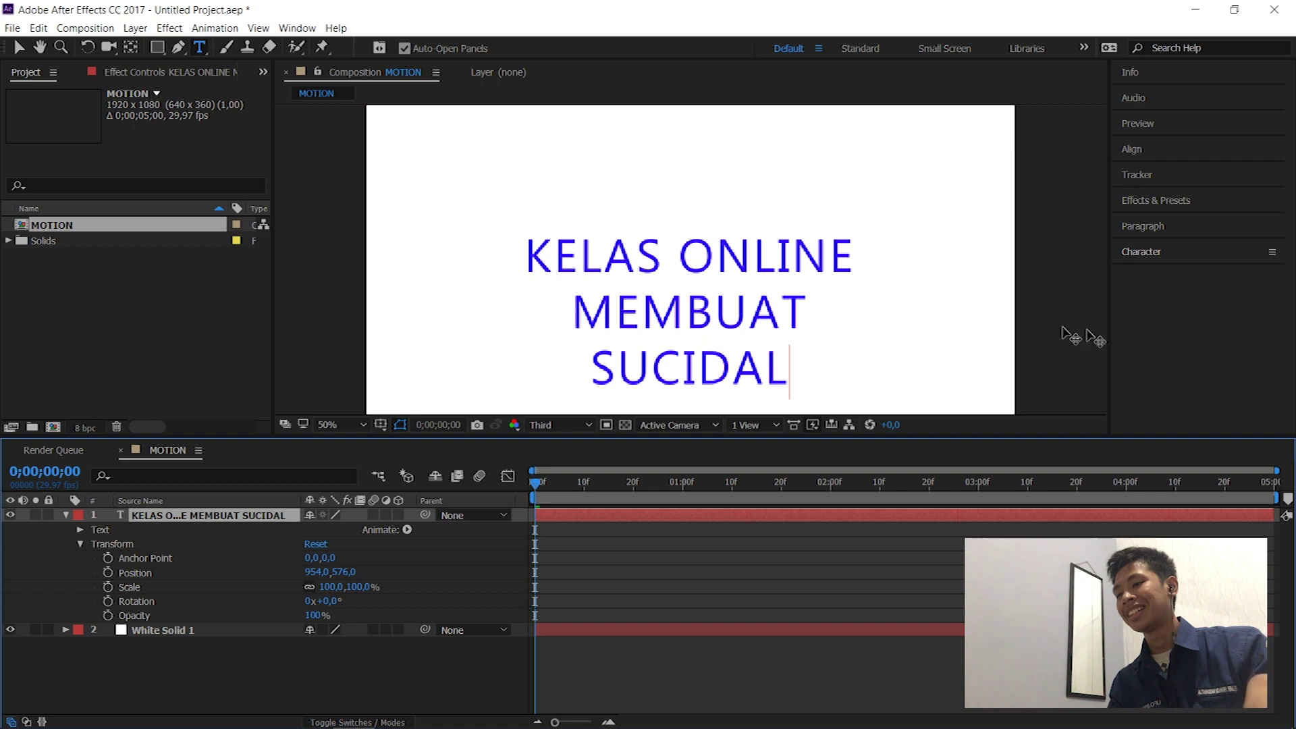
{"action": "left_click", "coordinate": [222, 575]}
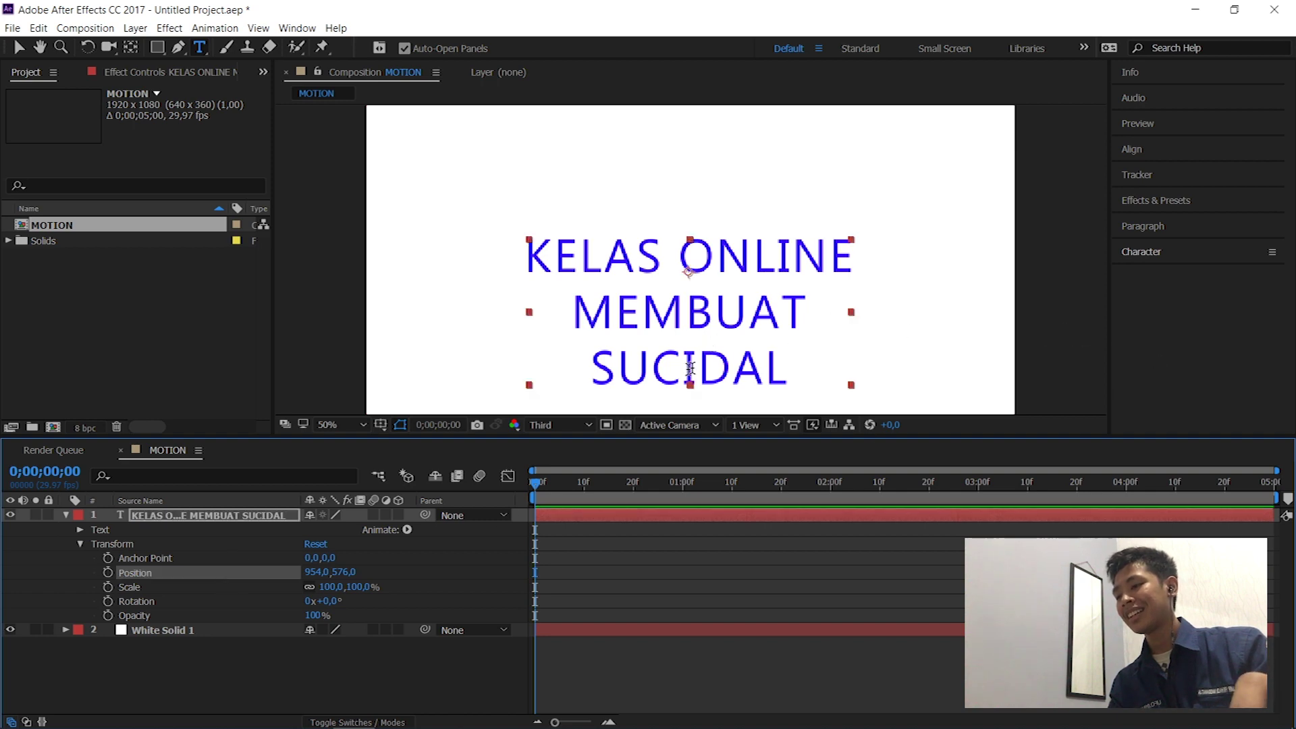
- Move the three-line text block up to about Position 944,396
{"action": "key", "text": "v"}
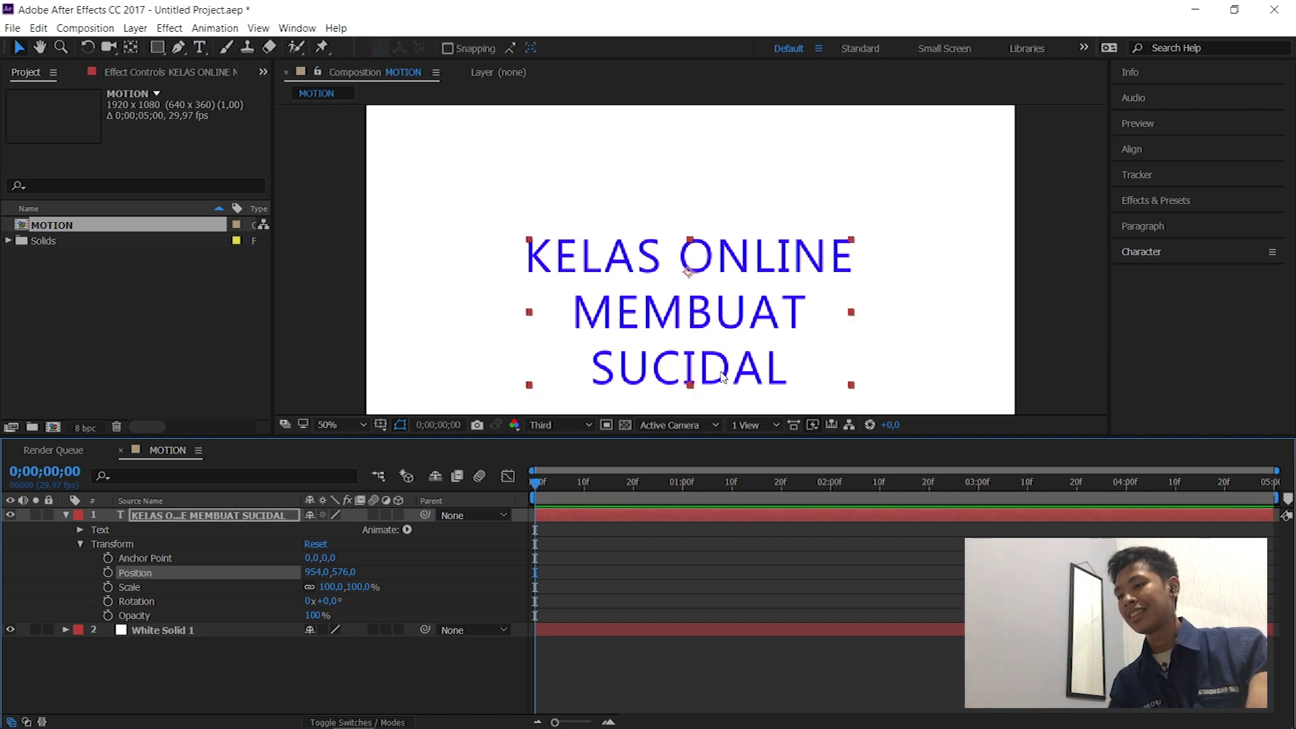
{"action": "left_click_drag", "start_coordinate": [722, 376], "coordinate": [724, 307]}
{"action": "key", "text": "Caps_Lock"}
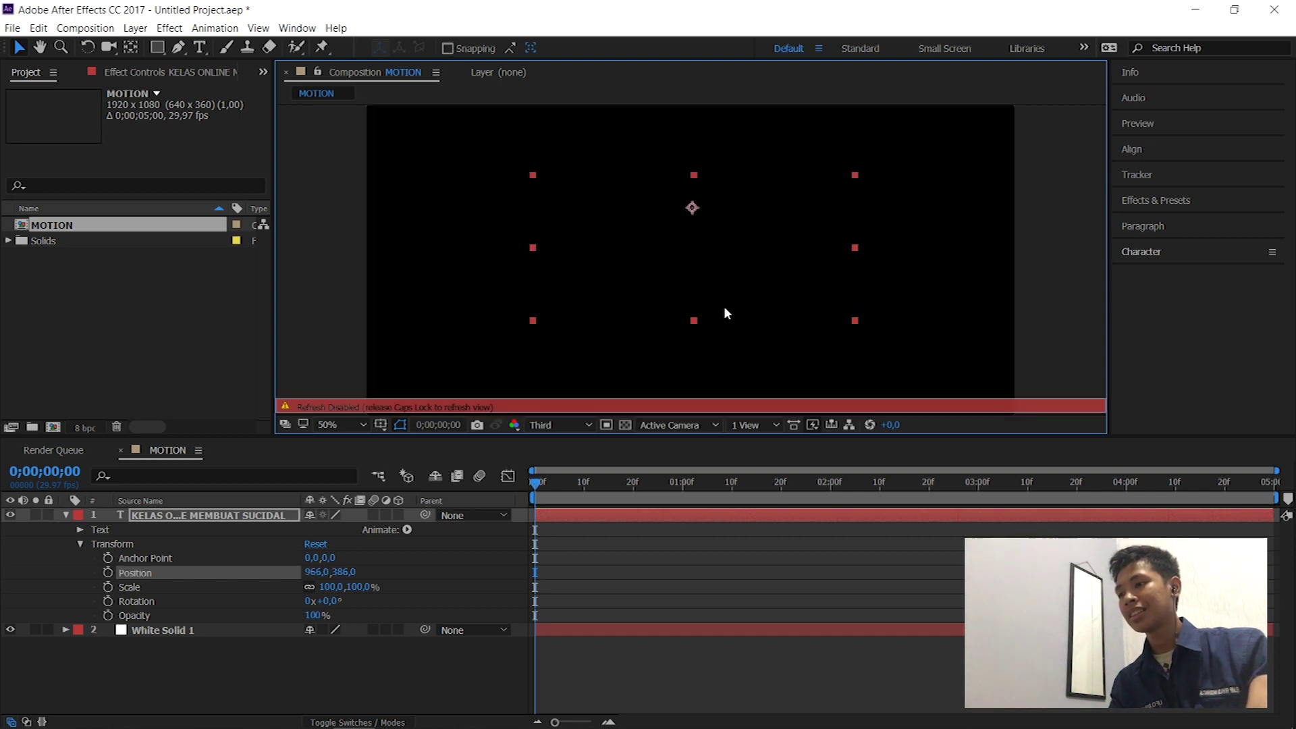
{"action": "key", "text": "Caps_Lock"}
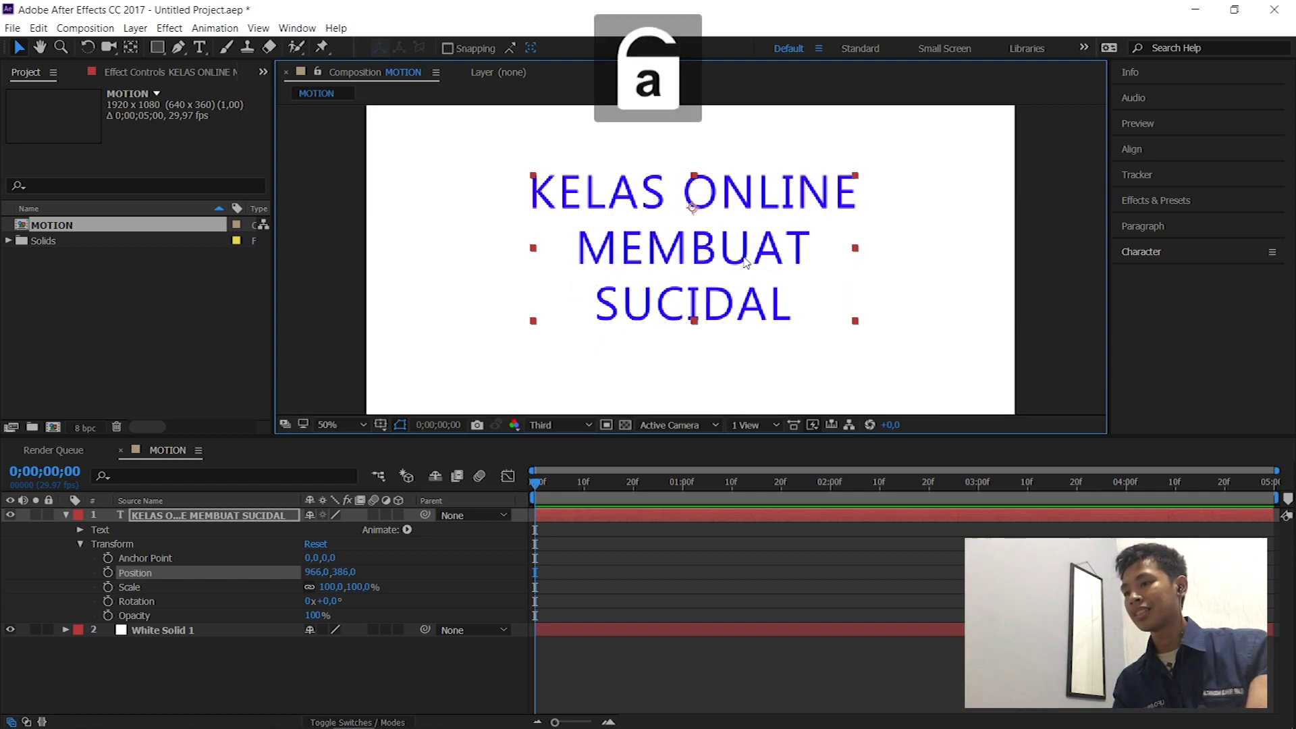
{"action": "left_click_drag", "start_coordinate": [746, 262], "coordinate": [741, 270]}
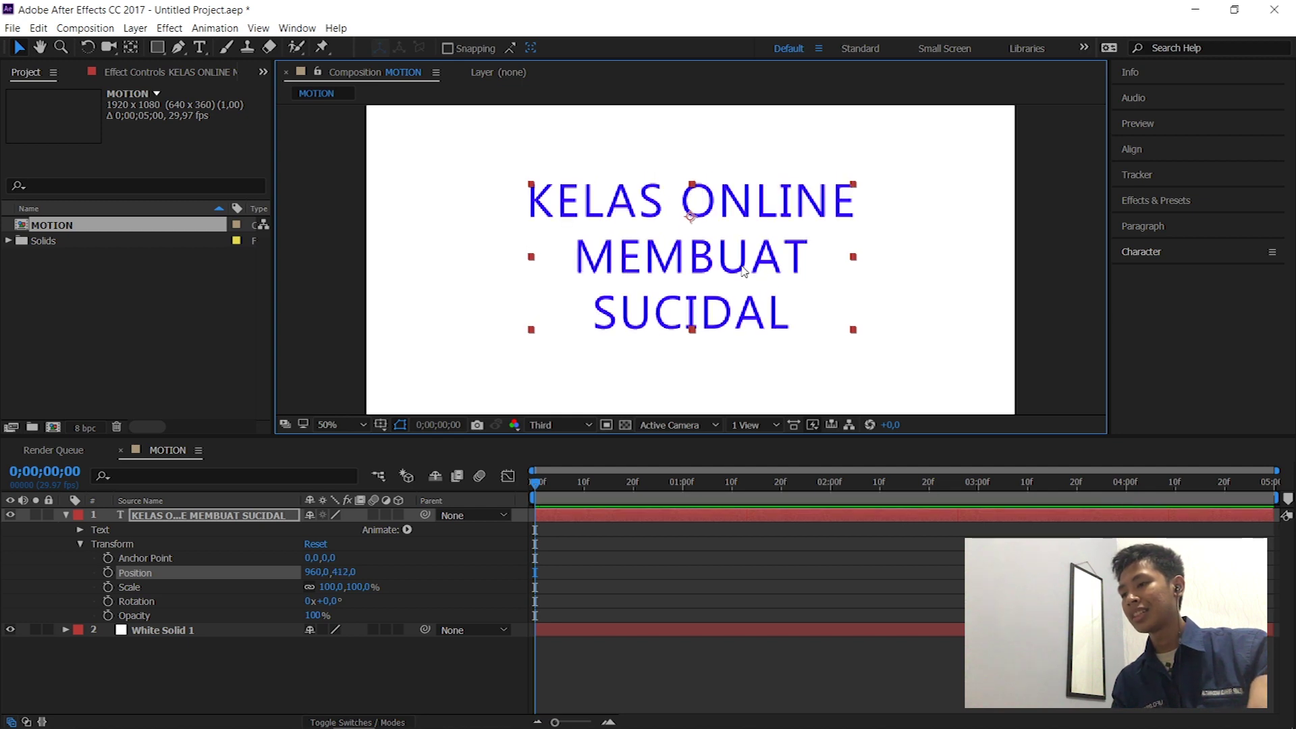
{"action": "left_click_drag", "start_coordinate": [741, 270], "coordinate": [736, 265]}
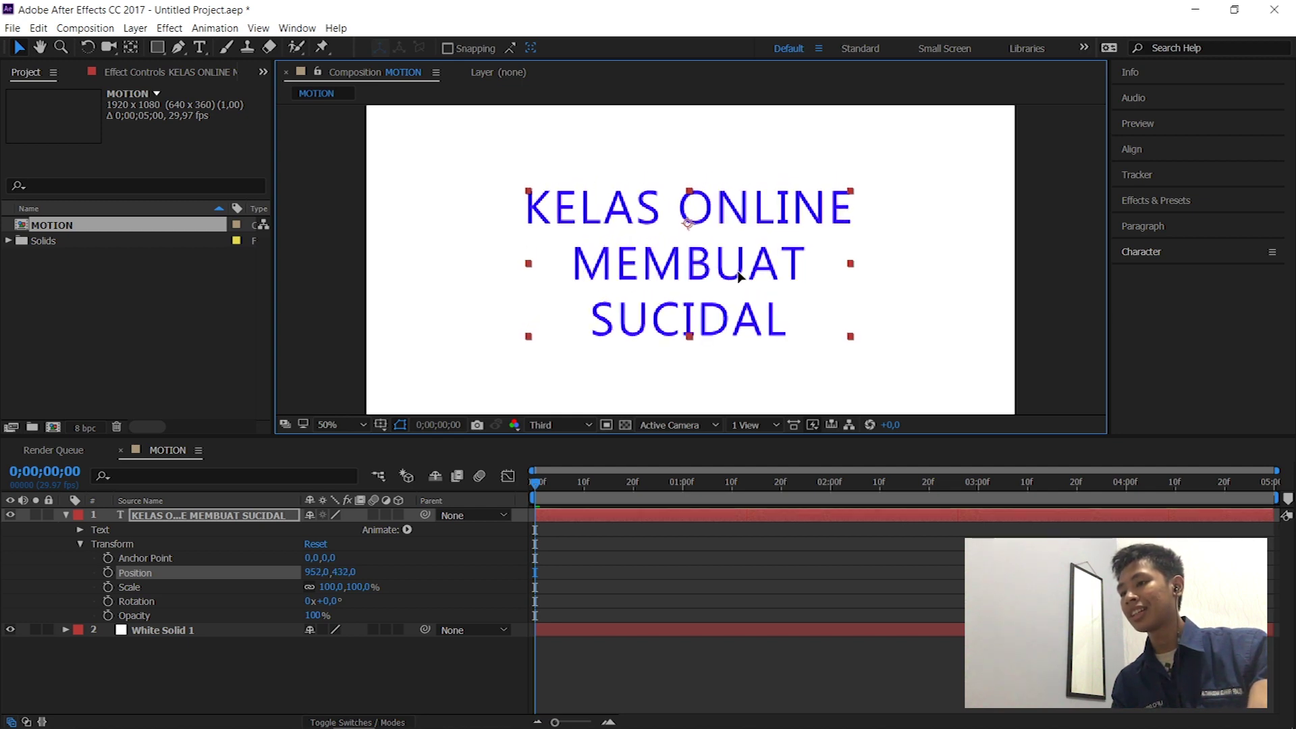
{"action": "left_click", "coordinate": [1052, 260]}
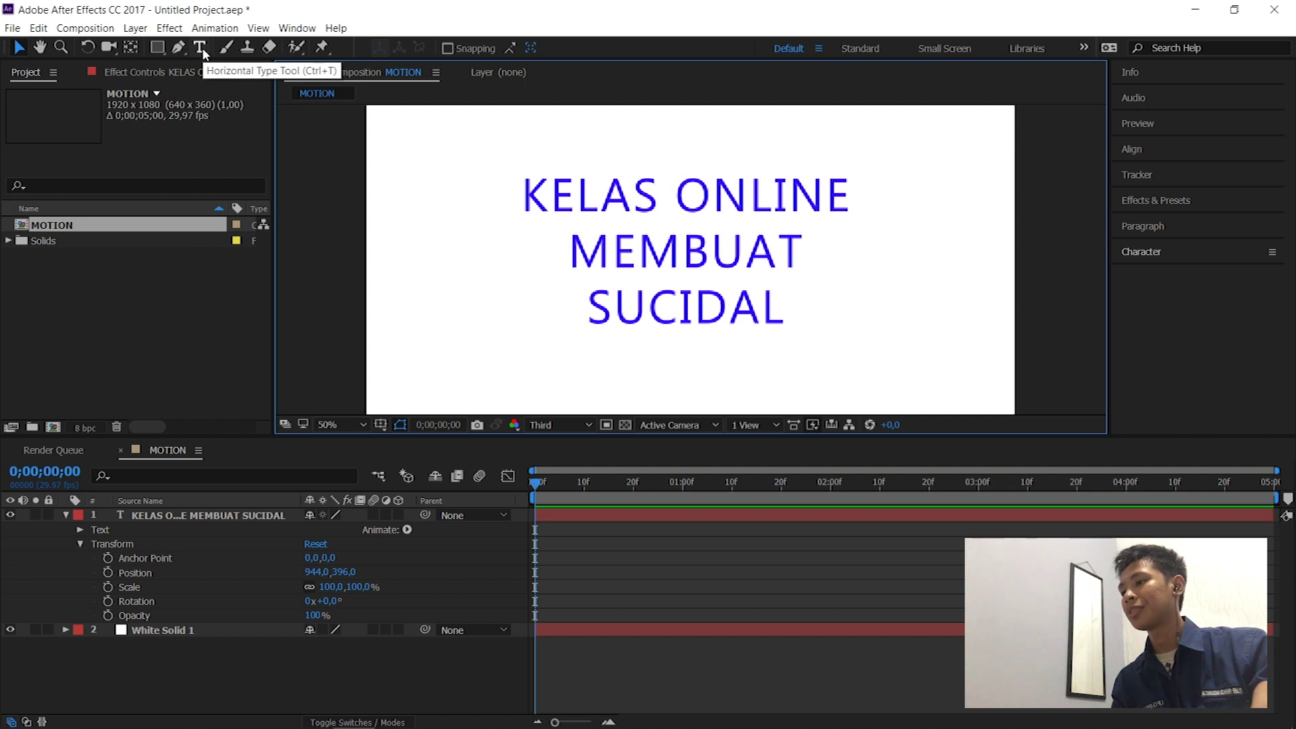
- Set all three text lines to Ebrima Bold in the Character panel
{"action": "left_click", "coordinate": [682, 302]}
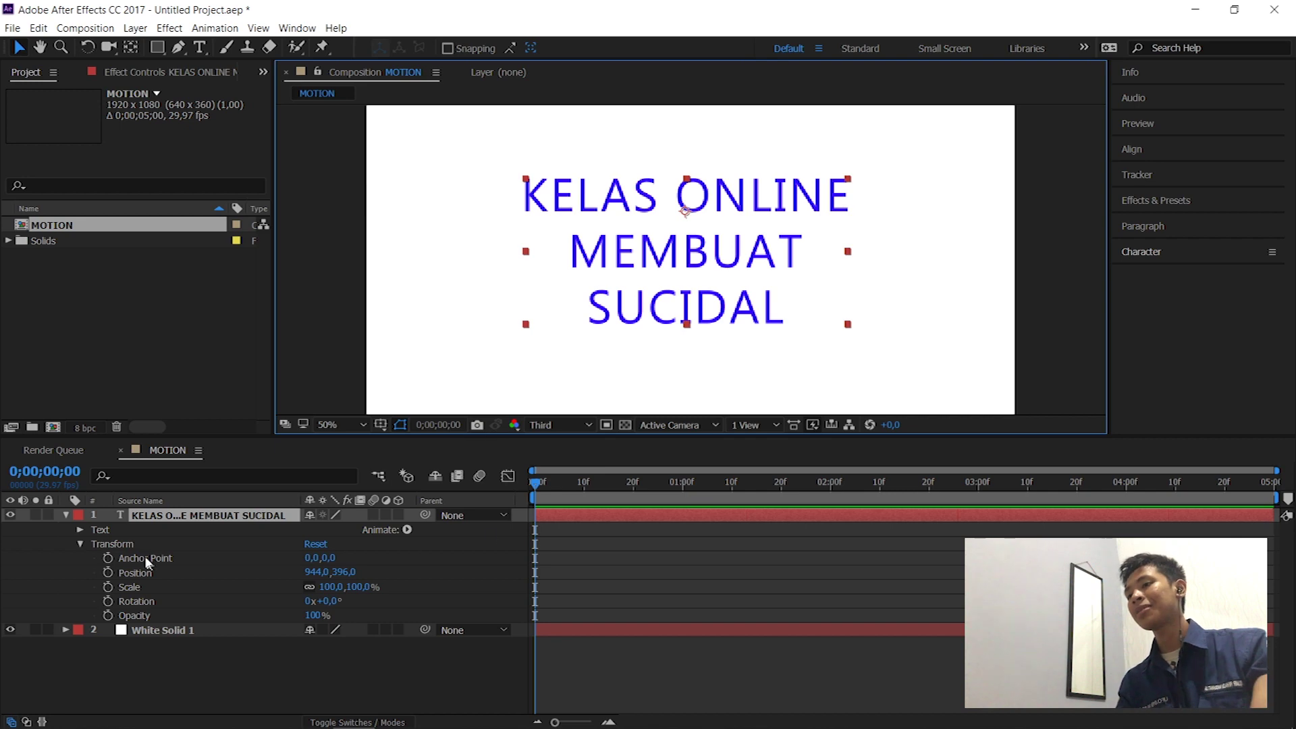
{"action": "double_click", "coordinate": [769, 314]}
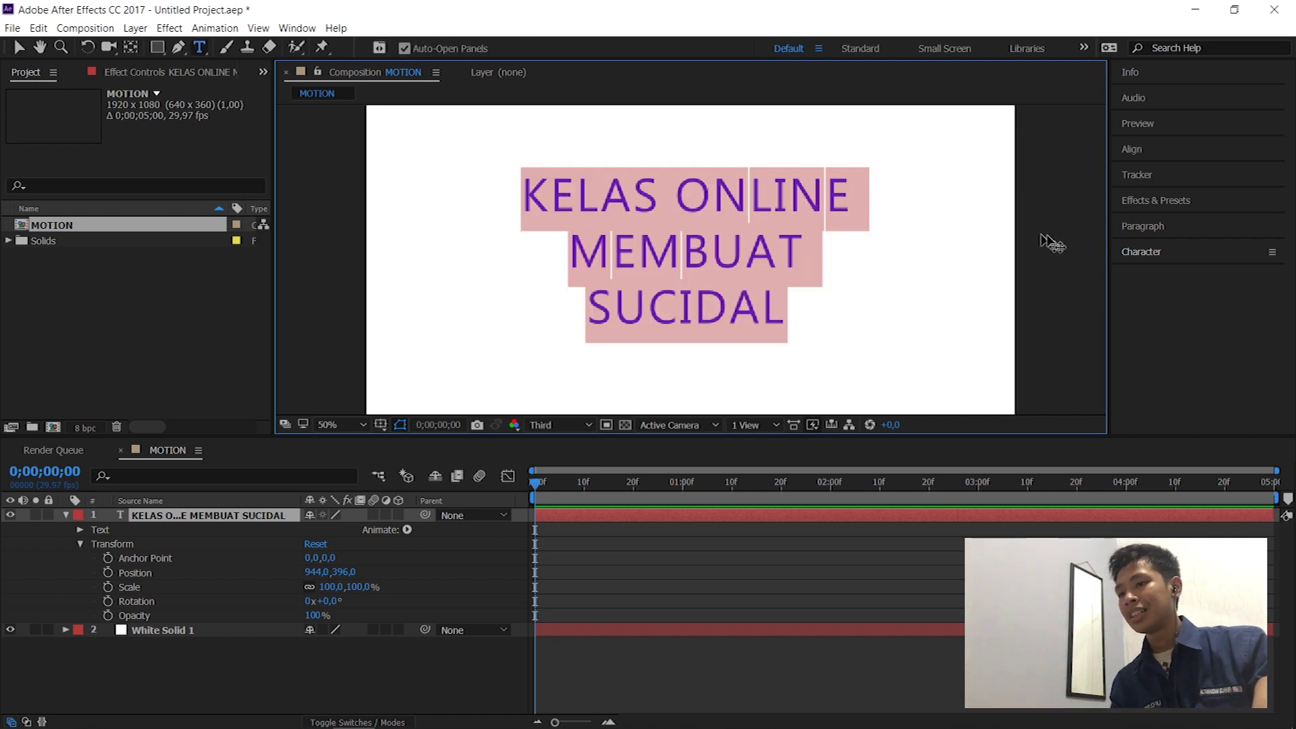
{"action": "left_click", "coordinate": [1151, 254]}
{"action": "left_click", "coordinate": [1190, 299]}
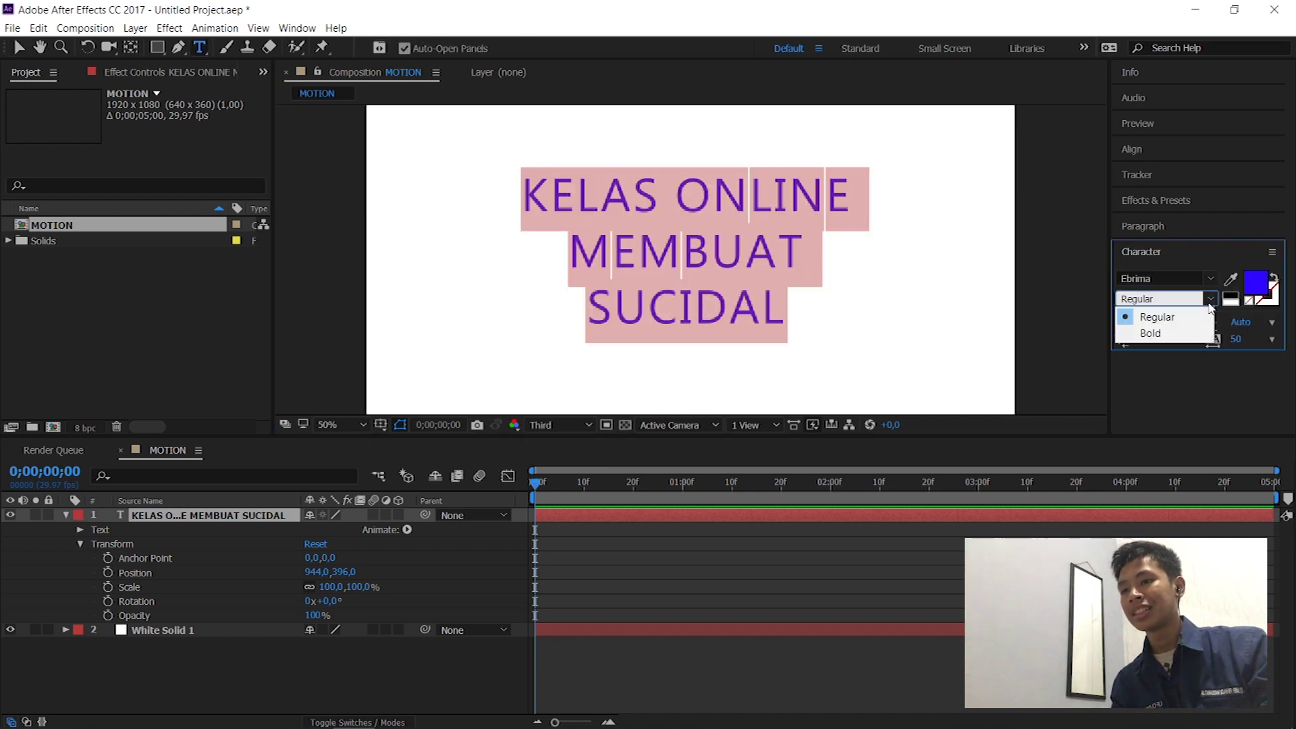
{"action": "left_click", "coordinate": [1196, 334]}
{"action": "left_click", "coordinate": [792, 424]}
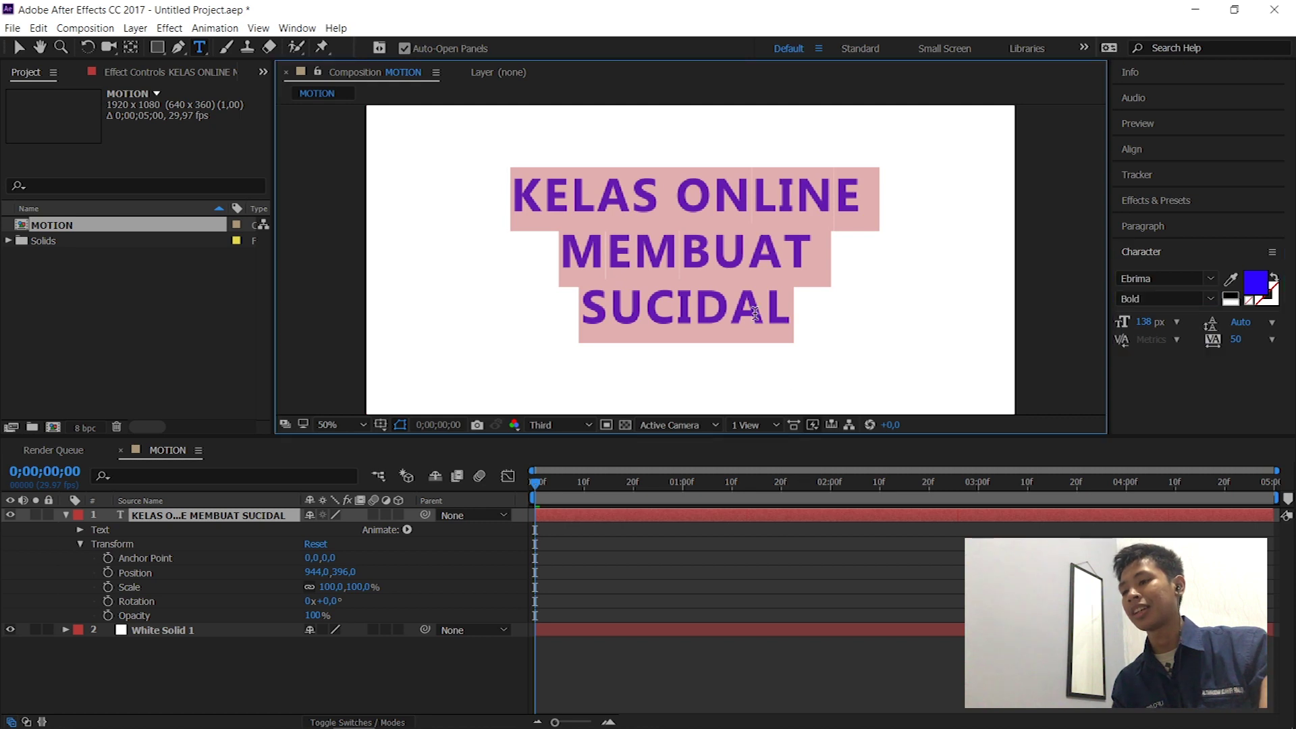
- Open the Animation Composer Anchor Point Mover panel from the Window menu
{"action": "left_click", "coordinate": [297, 27]}
{"action": "left_click", "coordinate": [324, 133]}
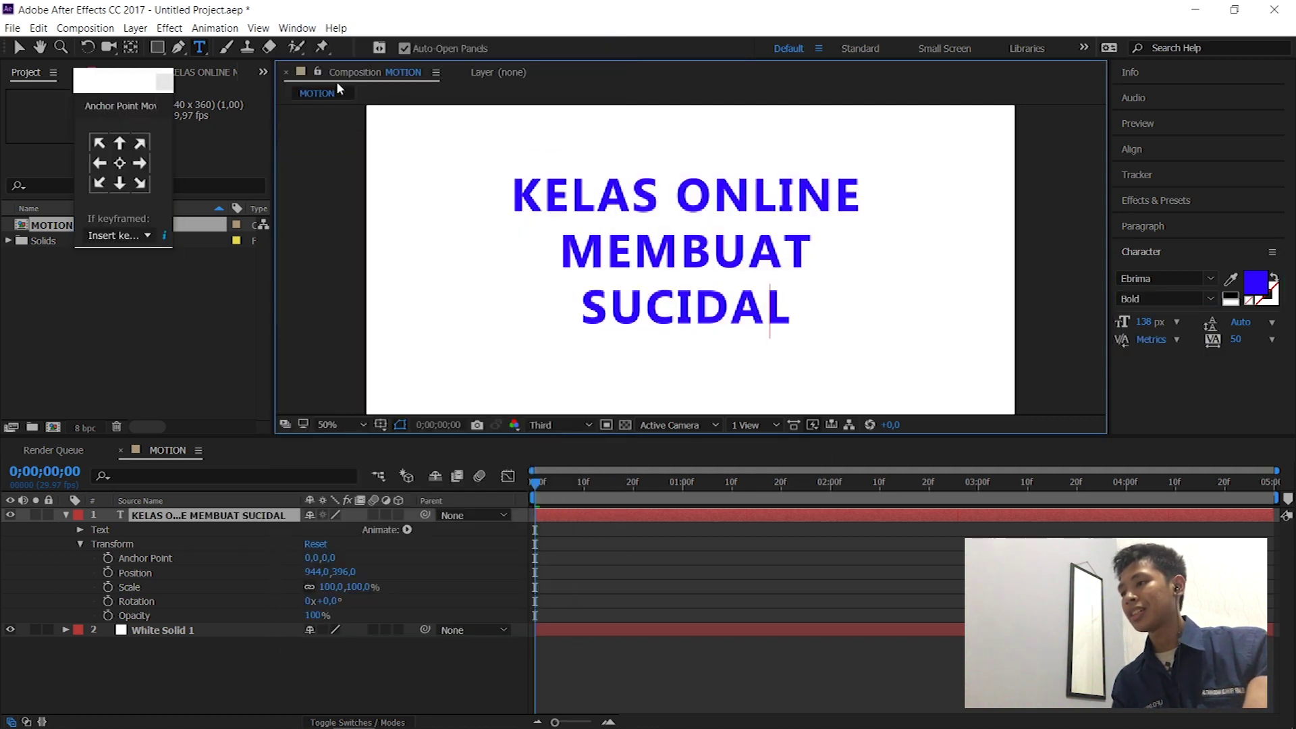
{"action": "left_click", "coordinate": [164, 83]}
{"action": "left_click", "coordinate": [297, 28]}
- Open Animation Composer and pick the Position & Scale Lines Together Randomly 1 preset
{"action": "left_click", "coordinate": [341, 120]}
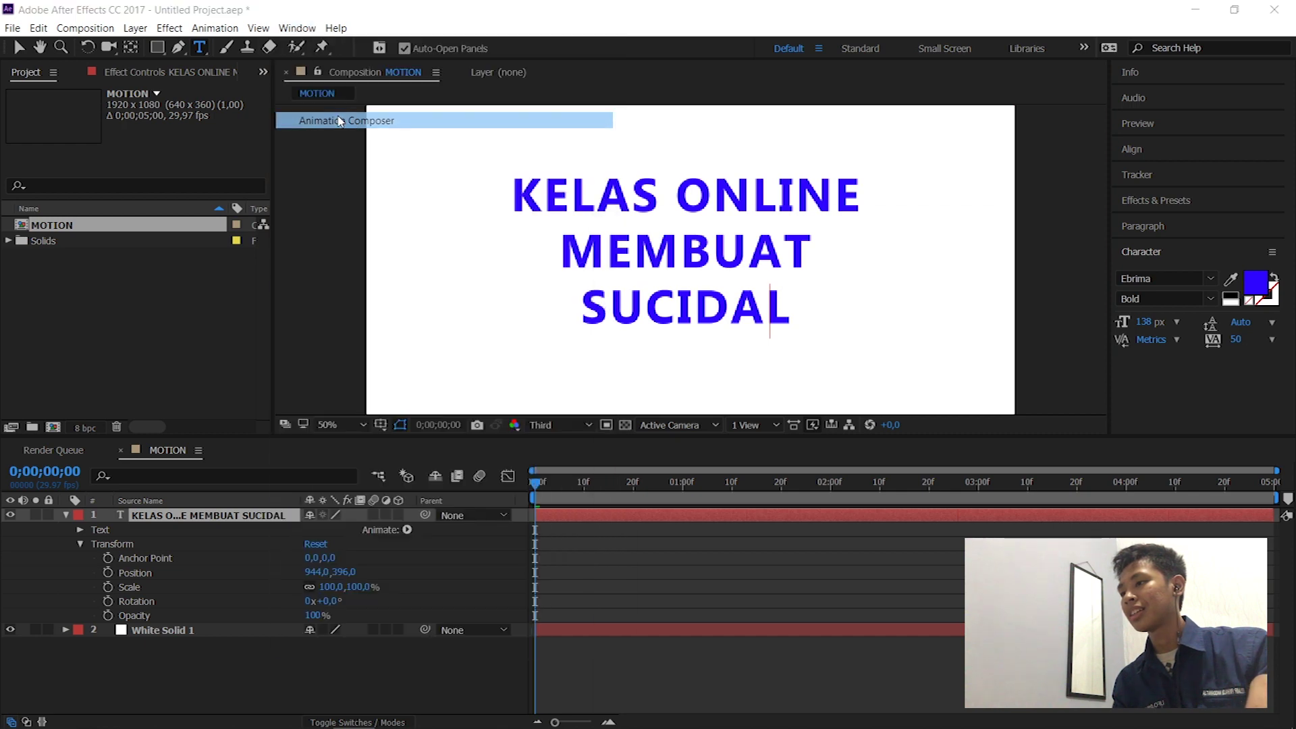
{"action": "left_click_drag", "start_coordinate": [999, 240], "coordinate": [990, 183]}
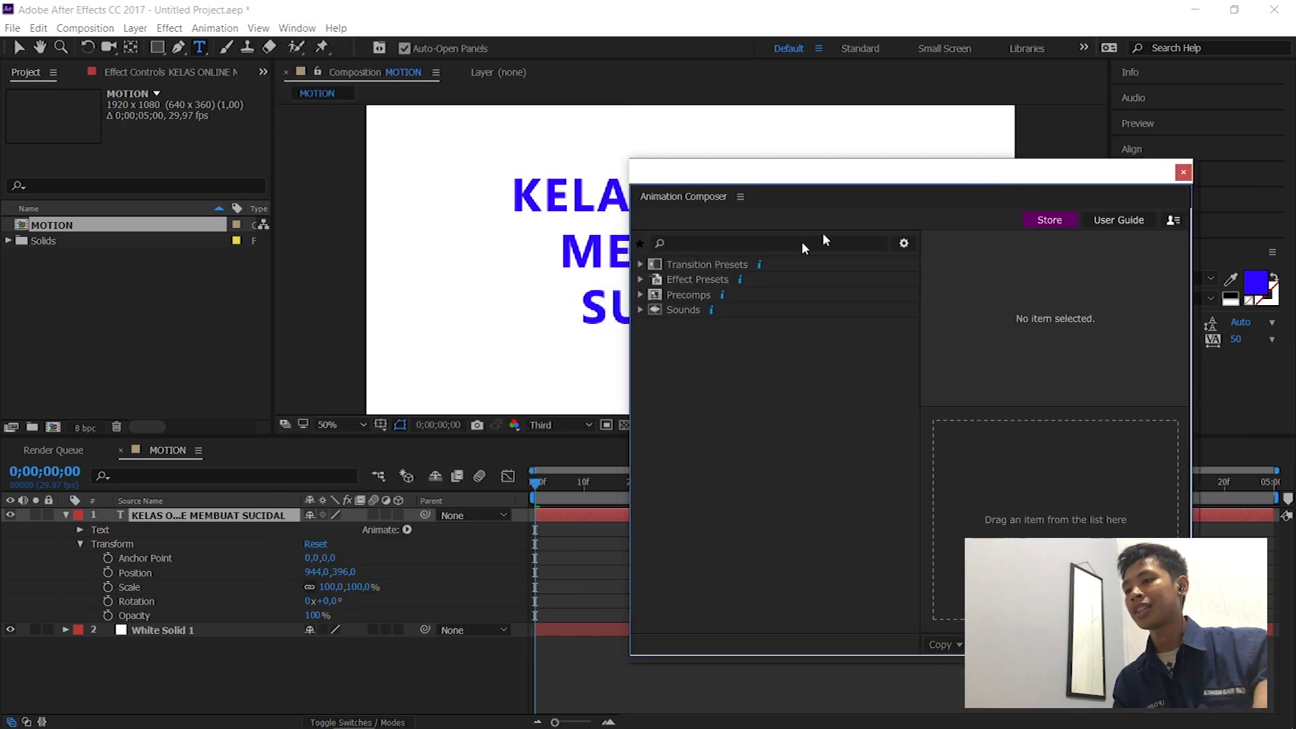
{"action": "left_click", "coordinate": [640, 264]}
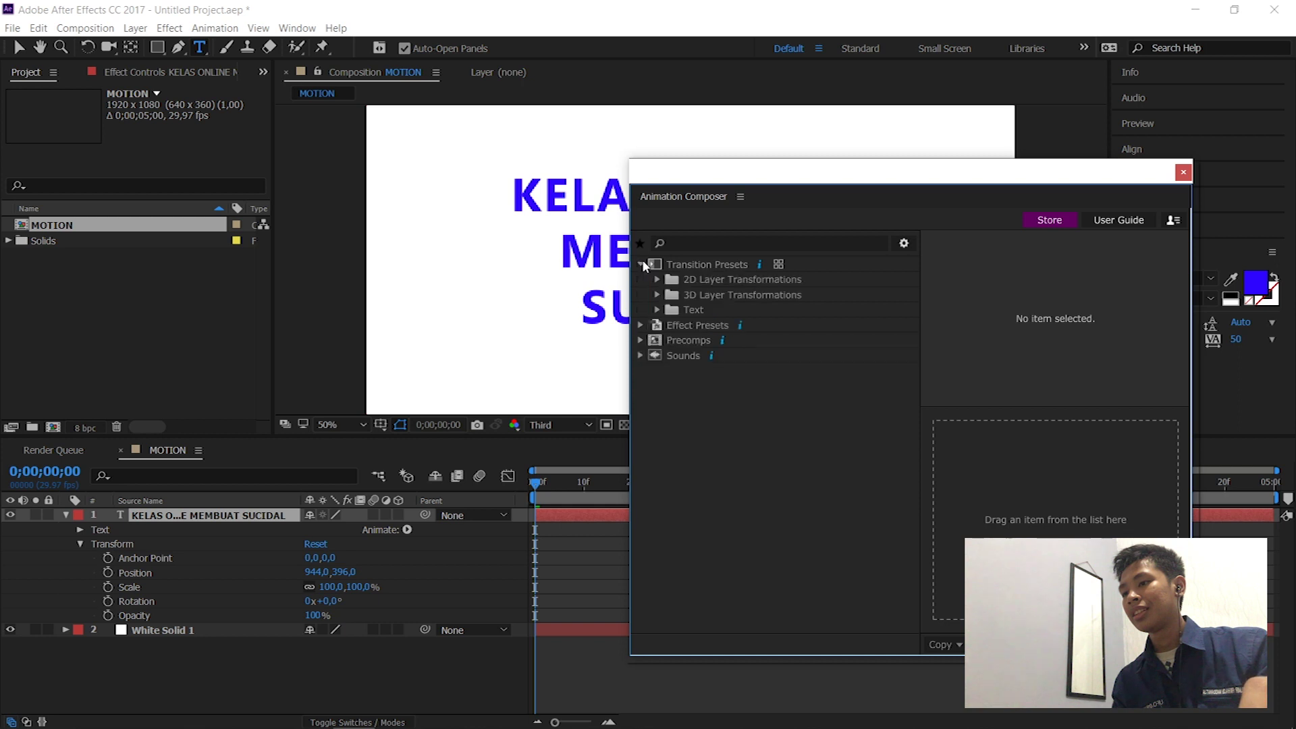
{"action": "left_click", "coordinate": [776, 446]}
{"action": "left_click_drag", "start_coordinate": [1000, 184], "coordinate": [1001, 249]}
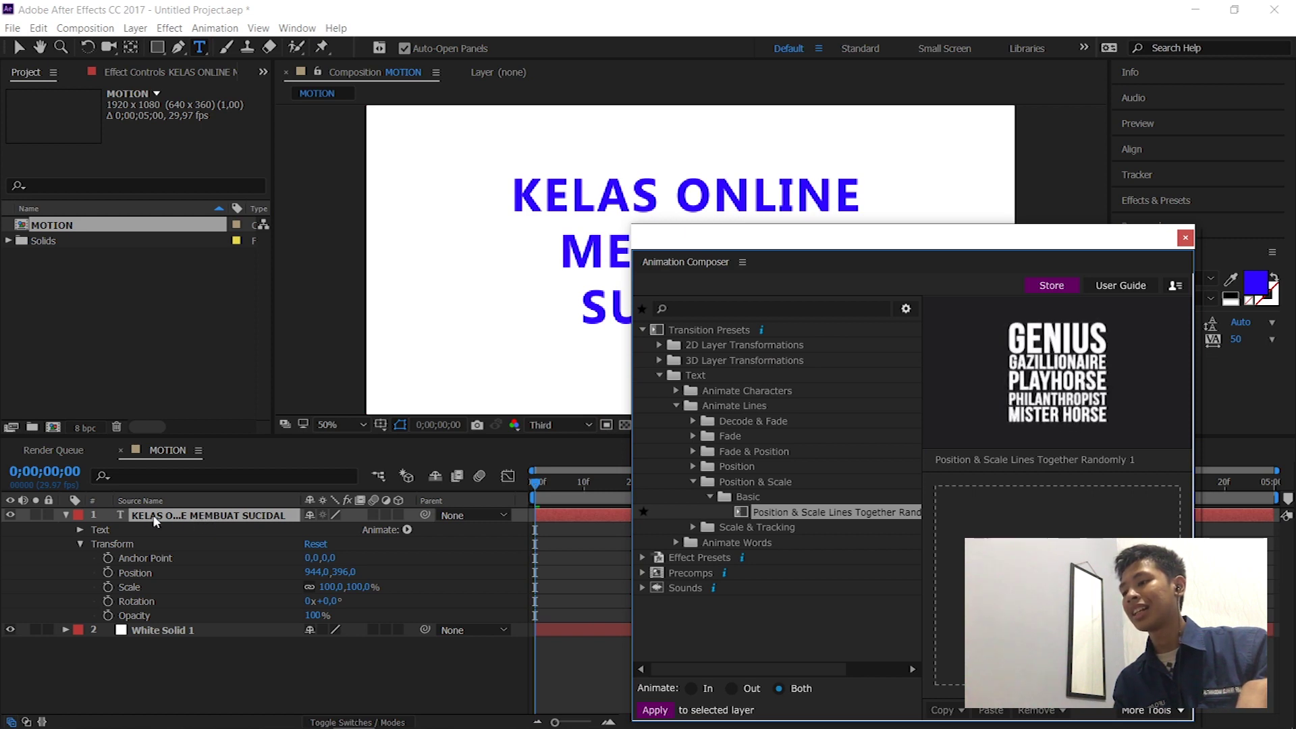
- Select the text layer and drop the preset onto Apply as in and Apply as out
{"action": "left_click", "coordinate": [174, 529]}
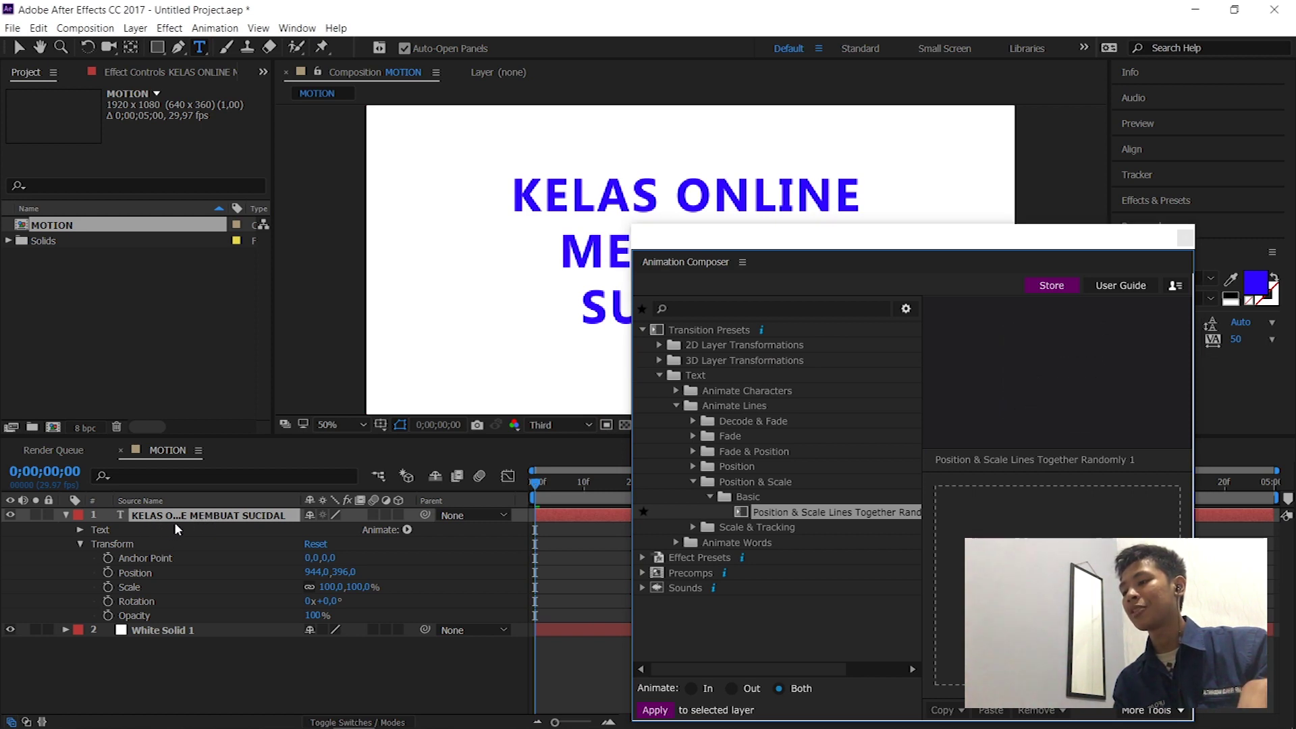
{"action": "left_click", "coordinate": [177, 516]}
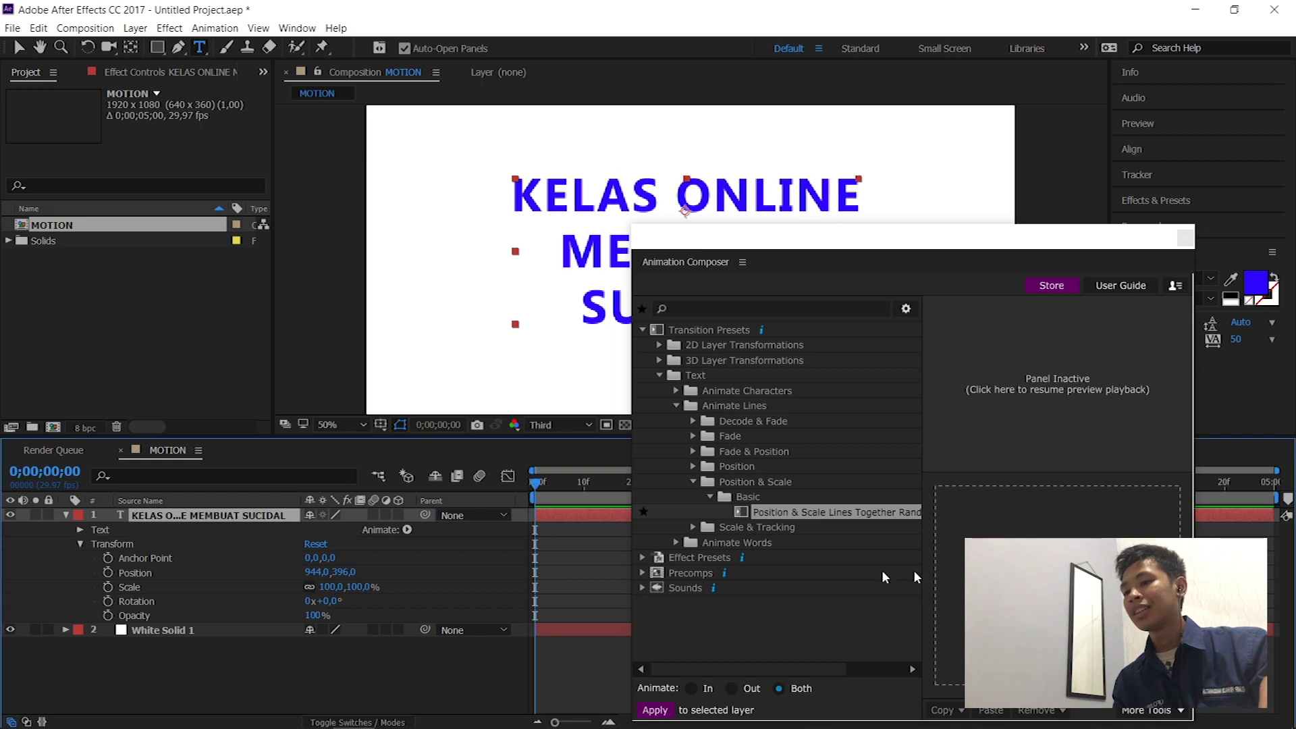
{"action": "left_click", "coordinate": [849, 515]}
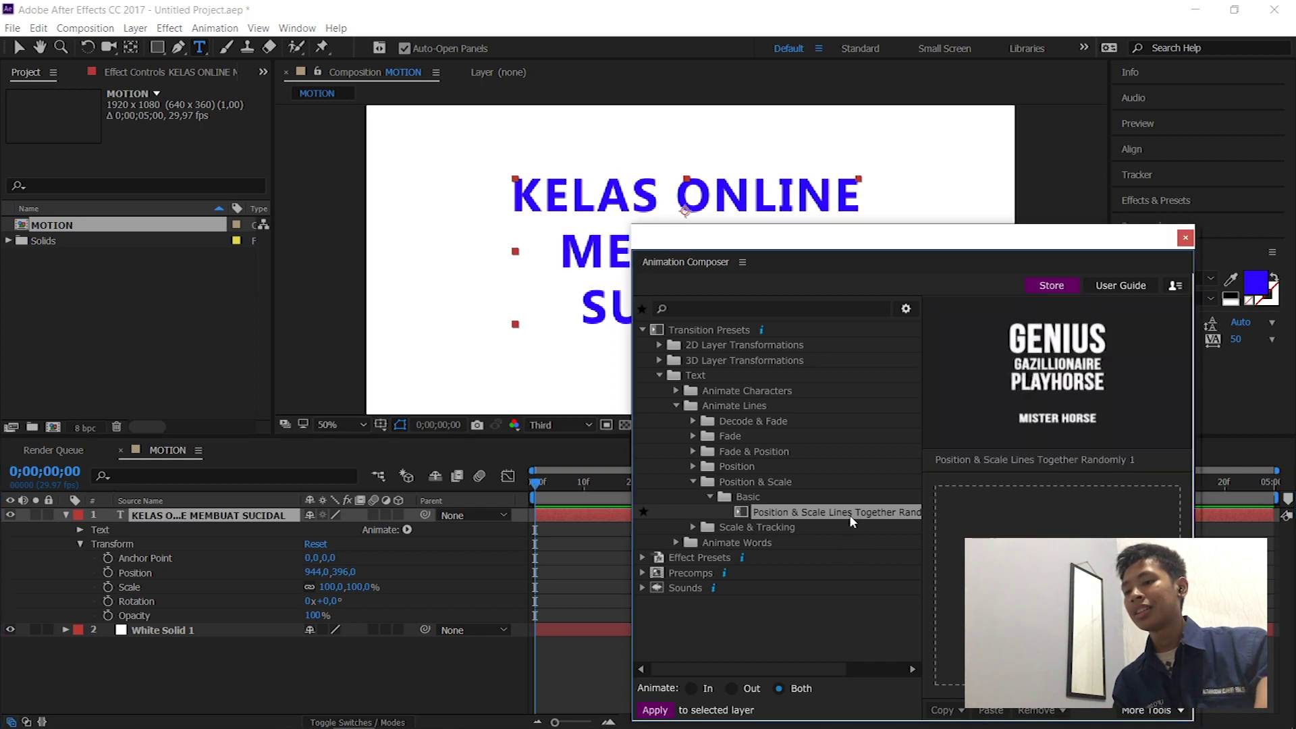
{"action": "left_click_drag", "start_coordinate": [841, 513], "coordinate": [860, 508]}
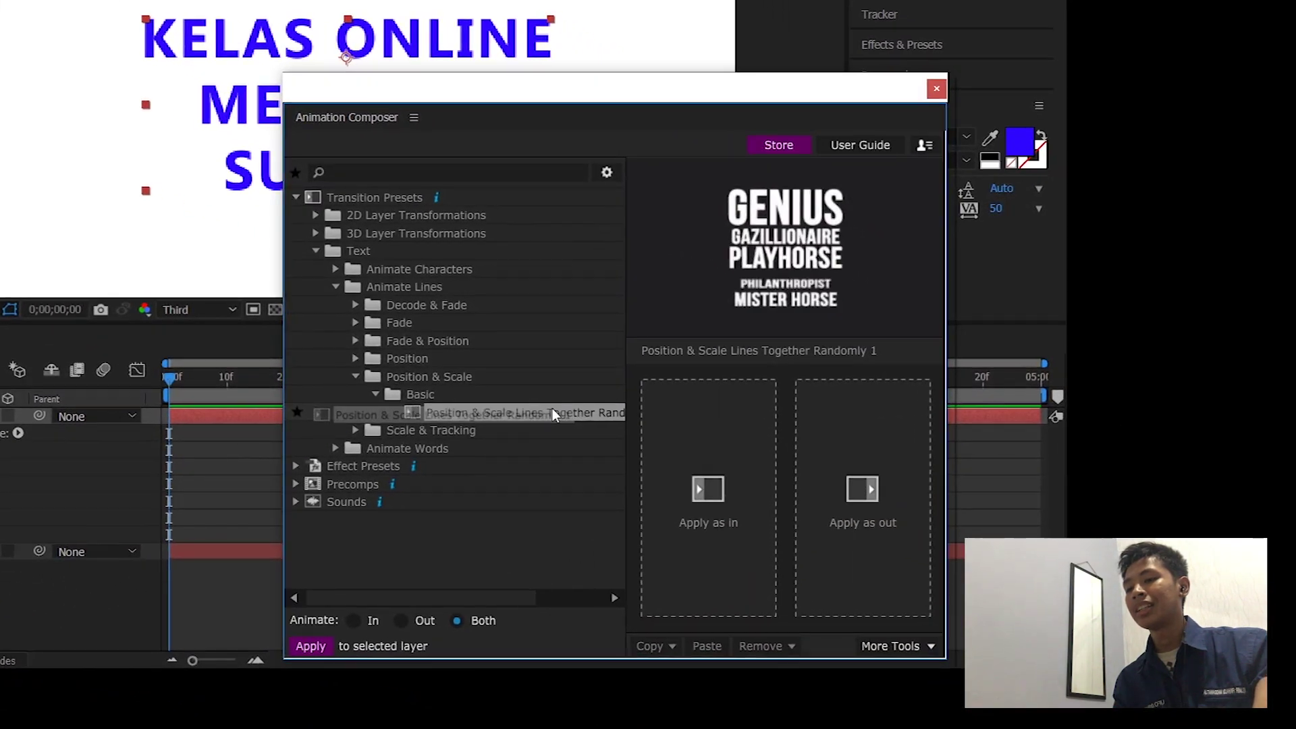
{"action": "left_click_drag", "start_coordinate": [565, 413], "coordinate": [564, 412]}
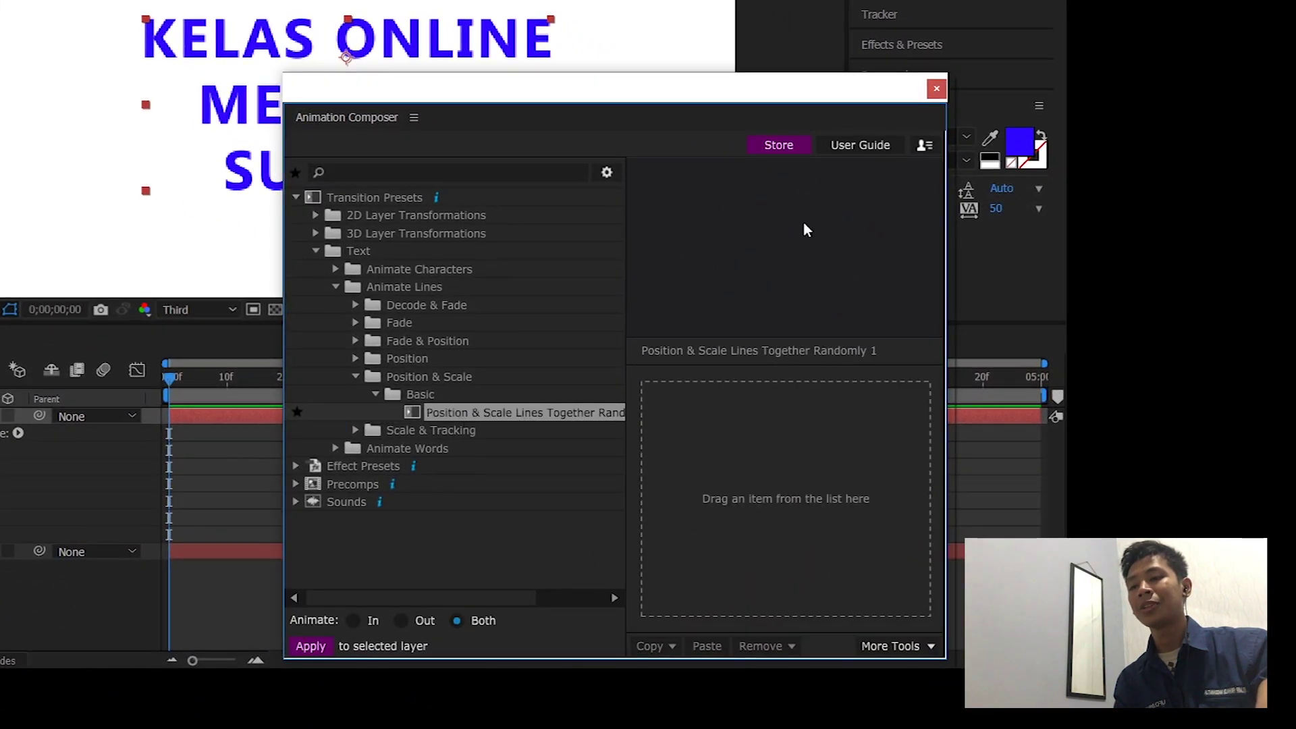
{"action": "left_click_drag", "start_coordinate": [472, 412], "coordinate": [702, 468]}
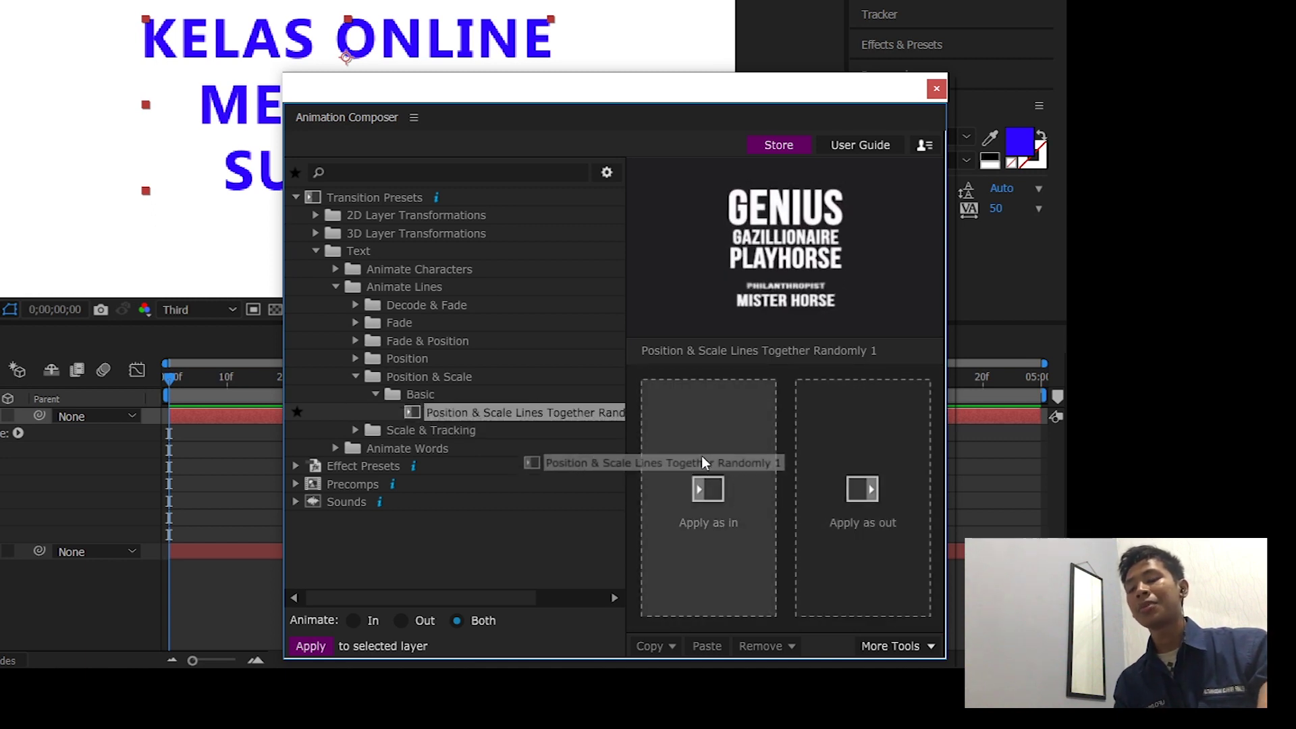
{"action": "left_click_drag", "start_coordinate": [702, 469], "coordinate": [702, 455]}
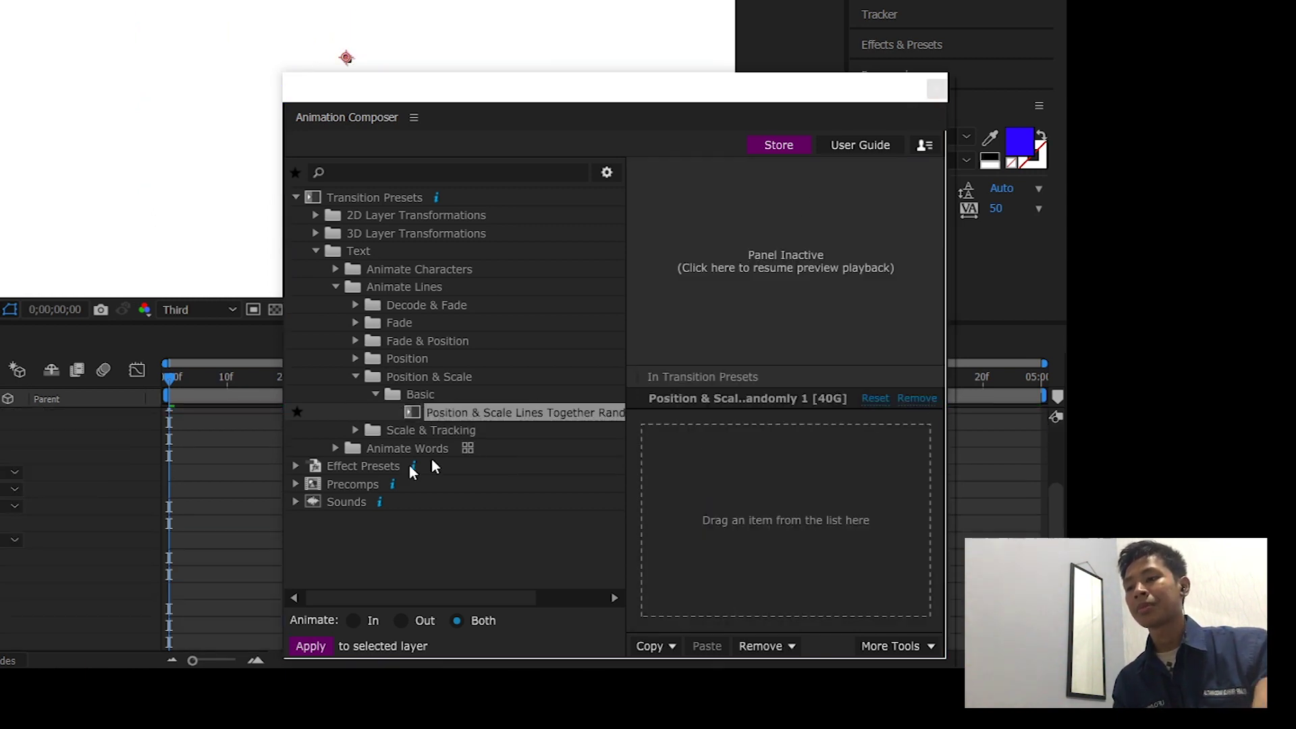
{"action": "left_click_drag", "start_coordinate": [456, 412], "coordinate": [852, 451]}
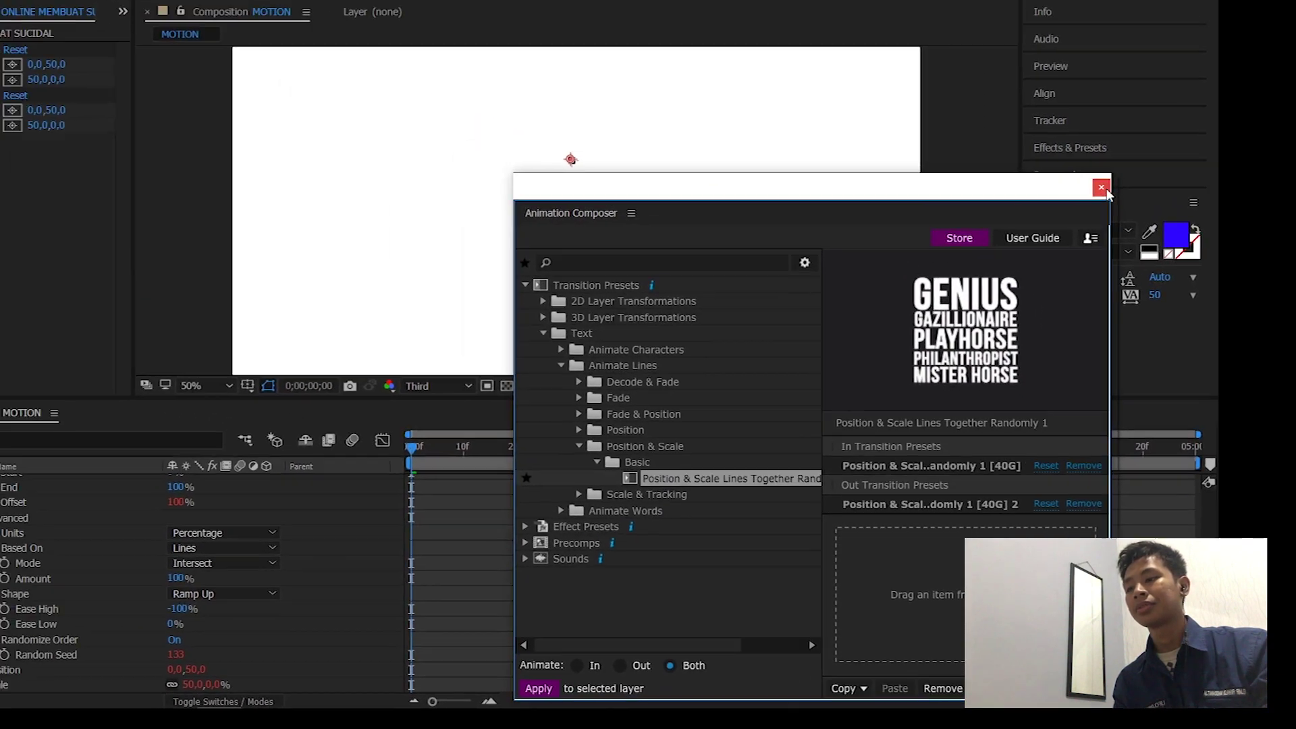
{"action": "left_click", "coordinate": [973, 111]}
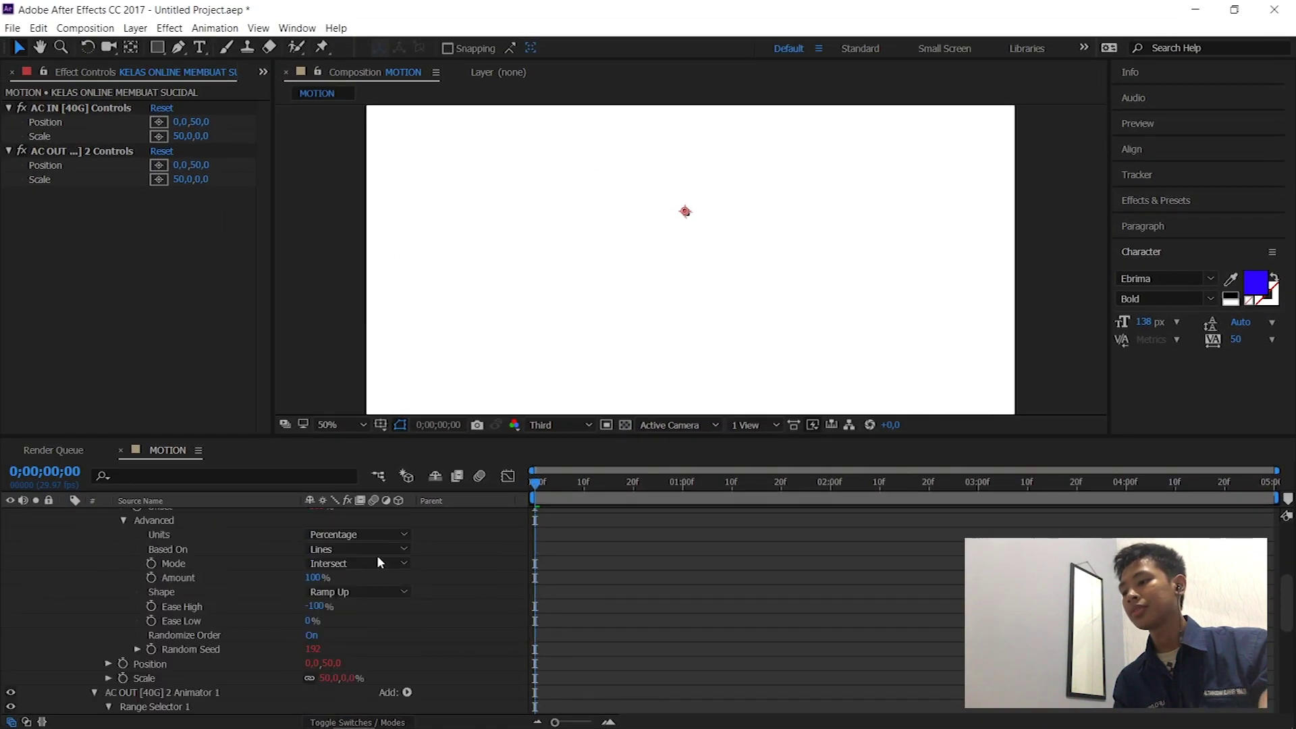
- Move the TR In marker to just before 1 s and TR Out near the end, previewing the result
{"action": "scroll", "coordinate": [475, 592], "scroll_direction": "up", "scroll_amount": 1}
{"action": "left_click", "coordinate": [78, 515]}
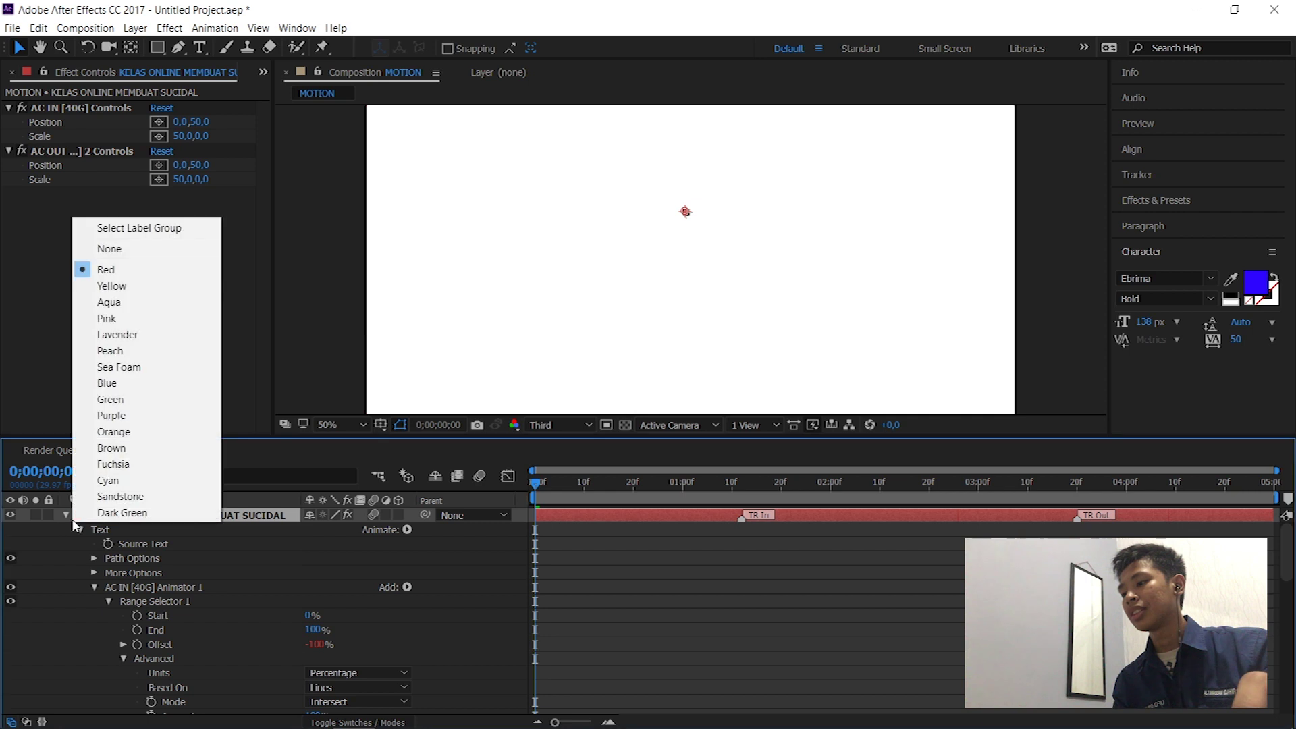
{"action": "left_click", "coordinate": [65, 516]}
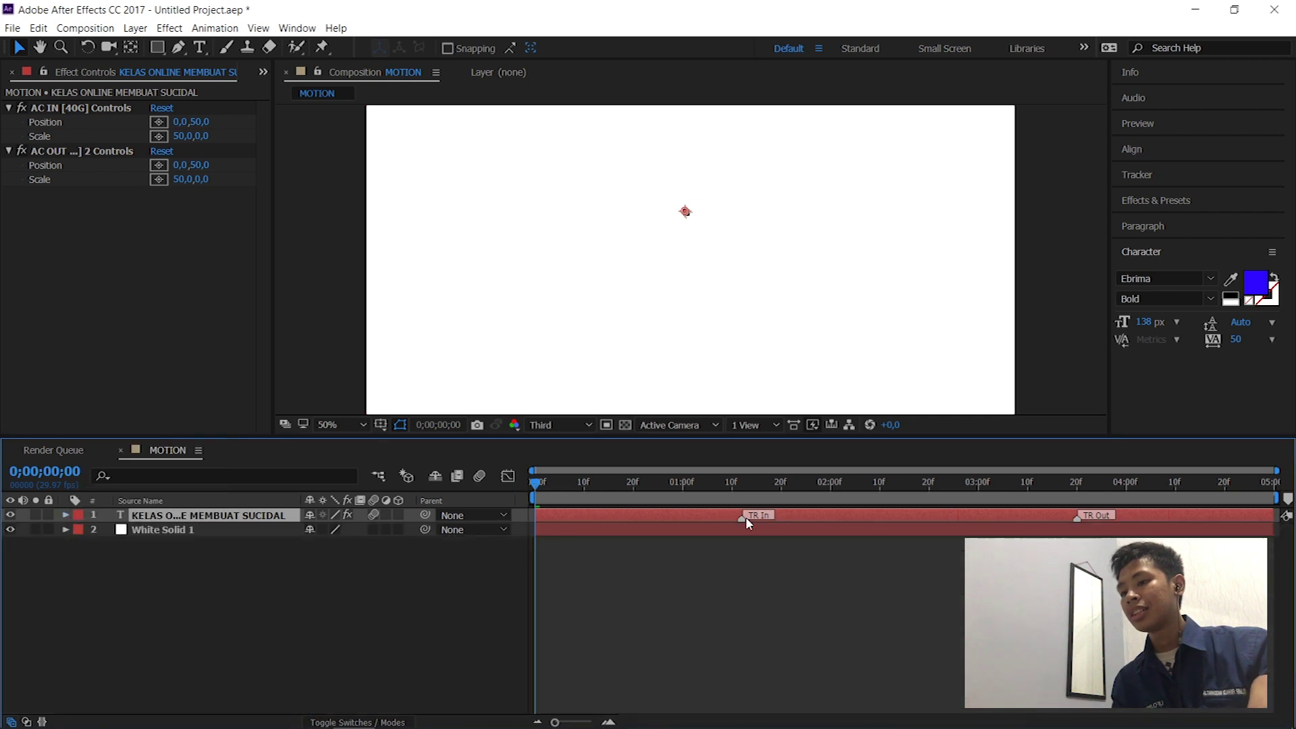
{"action": "left_click_drag", "start_coordinate": [744, 516], "coordinate": [588, 517]}
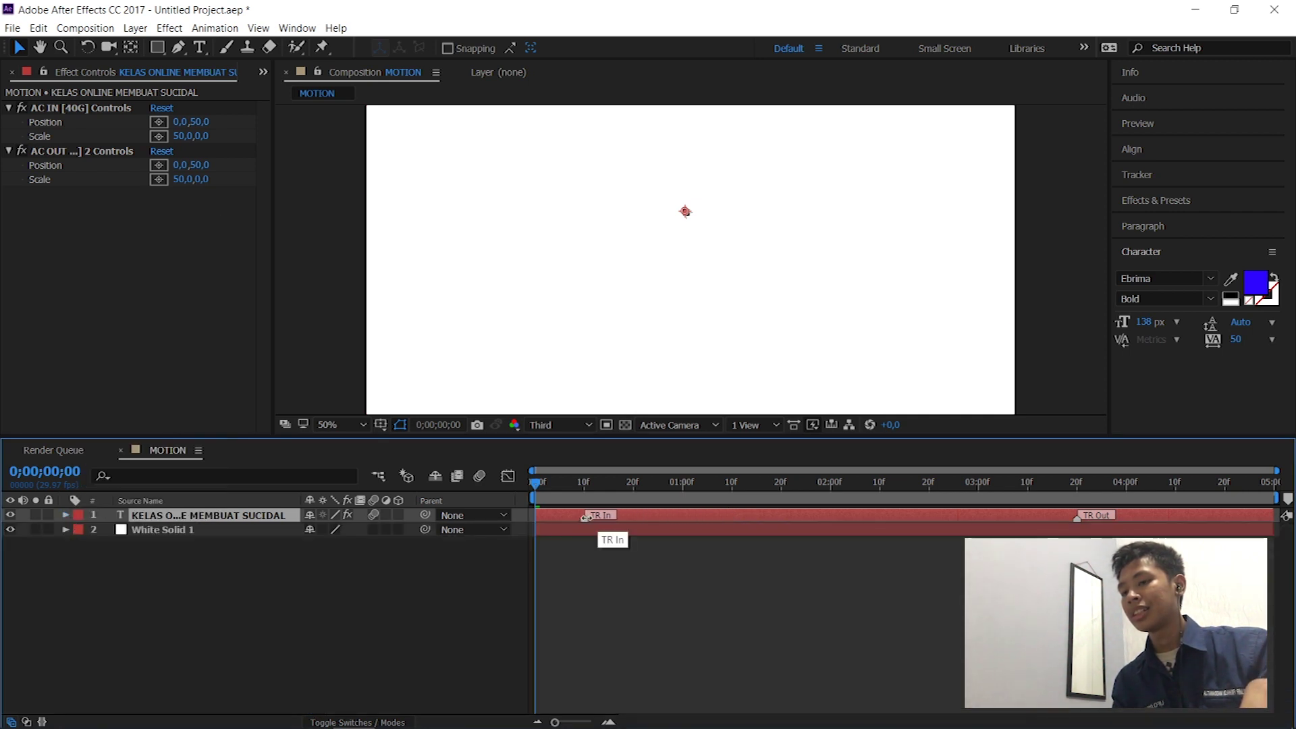
{"action": "left_click_drag", "start_coordinate": [1075, 518], "coordinate": [1221, 517]}
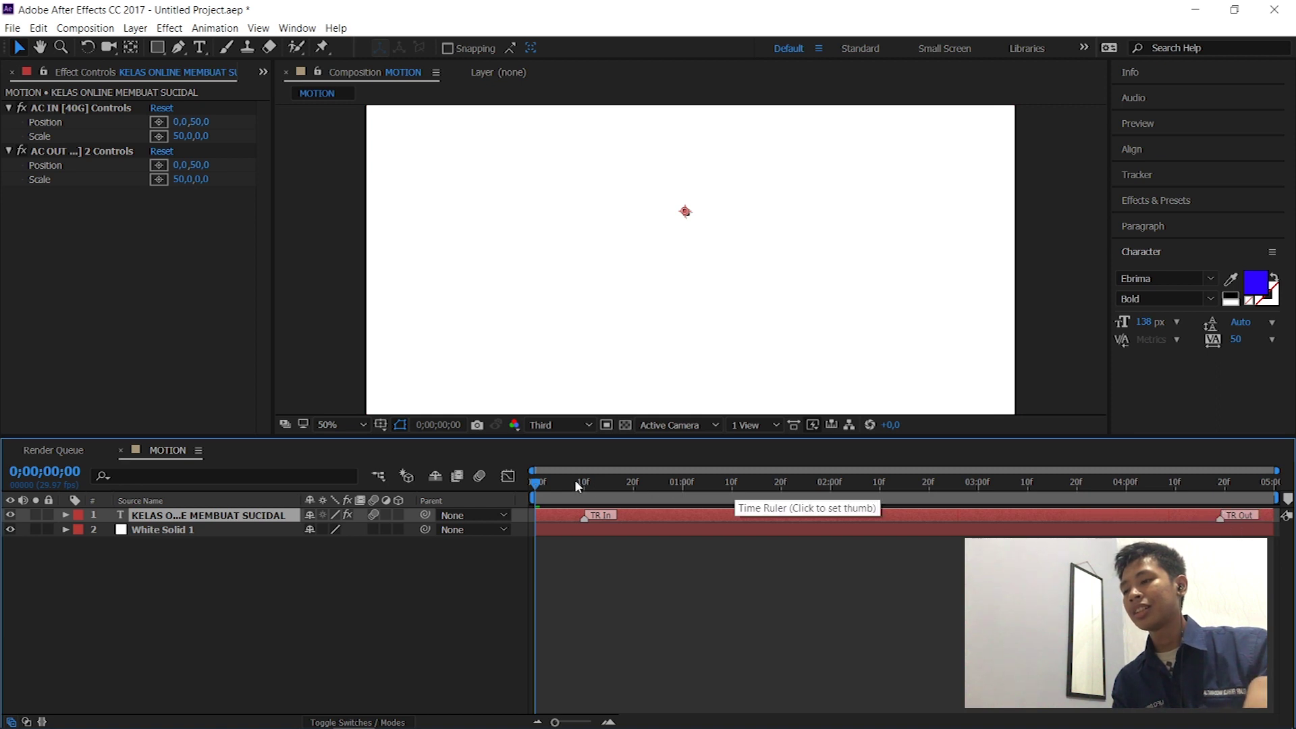
{"action": "key", "text": "space"}
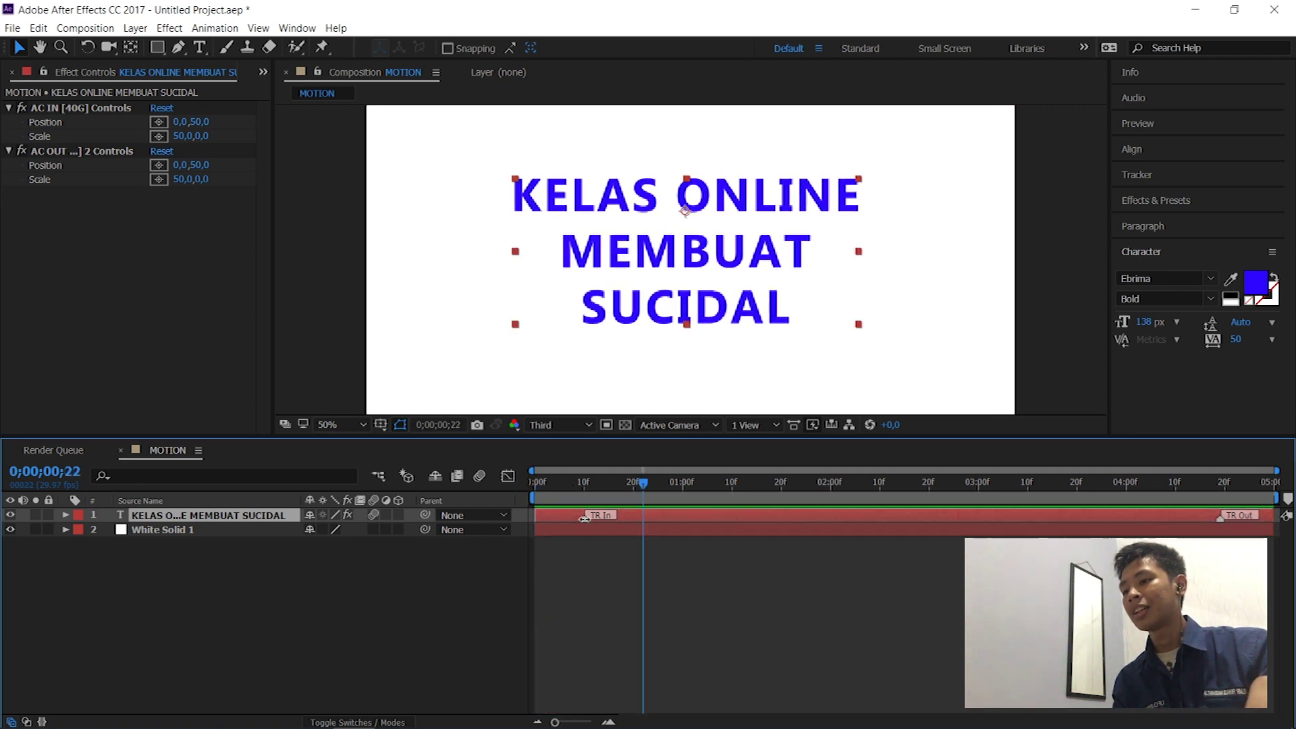
{"action": "left_click_drag", "start_coordinate": [584, 517], "coordinate": [653, 516]}
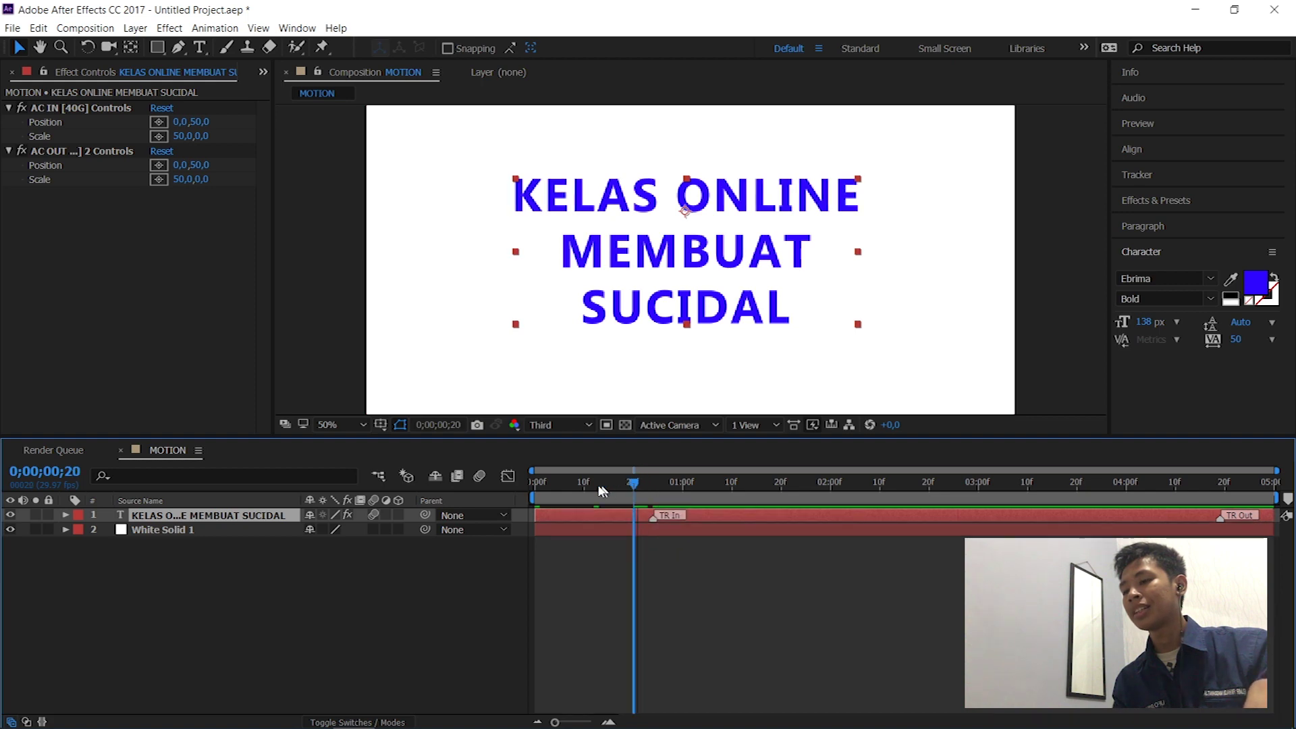
{"action": "key", "text": "space"}
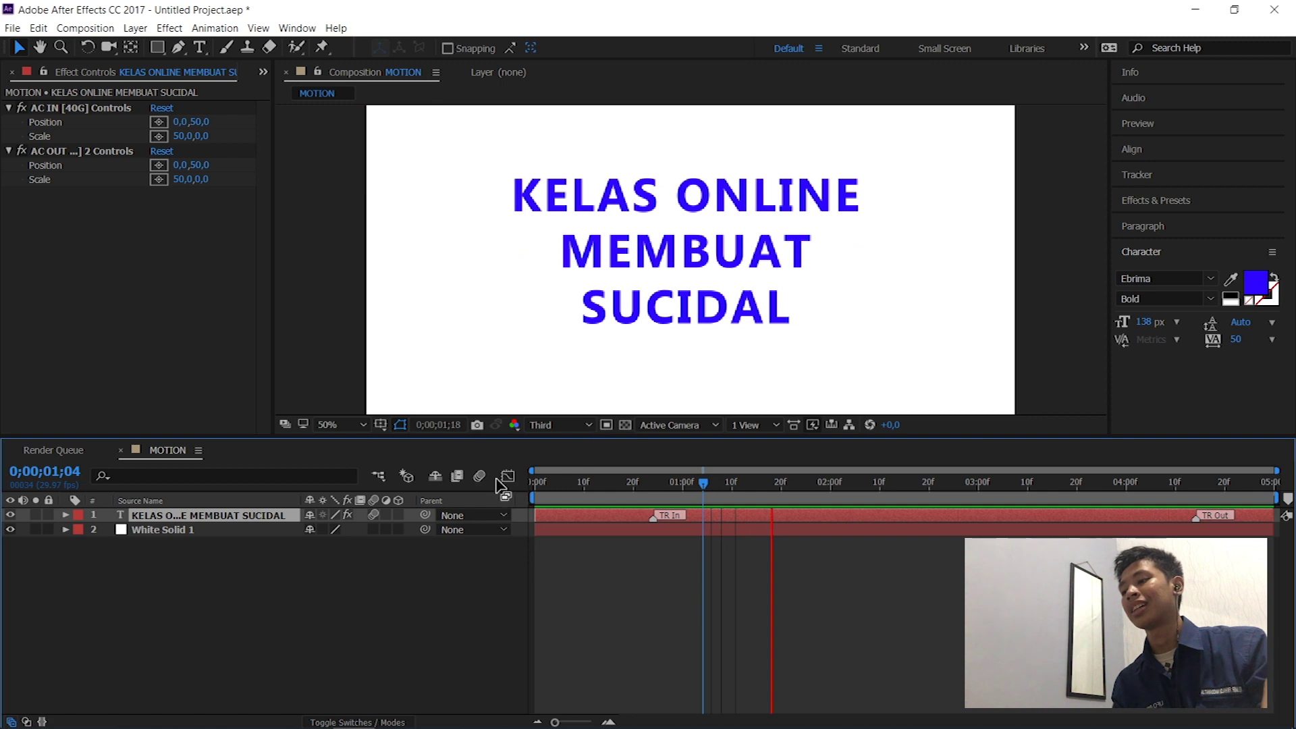
{"action": "key", "text": "space"}
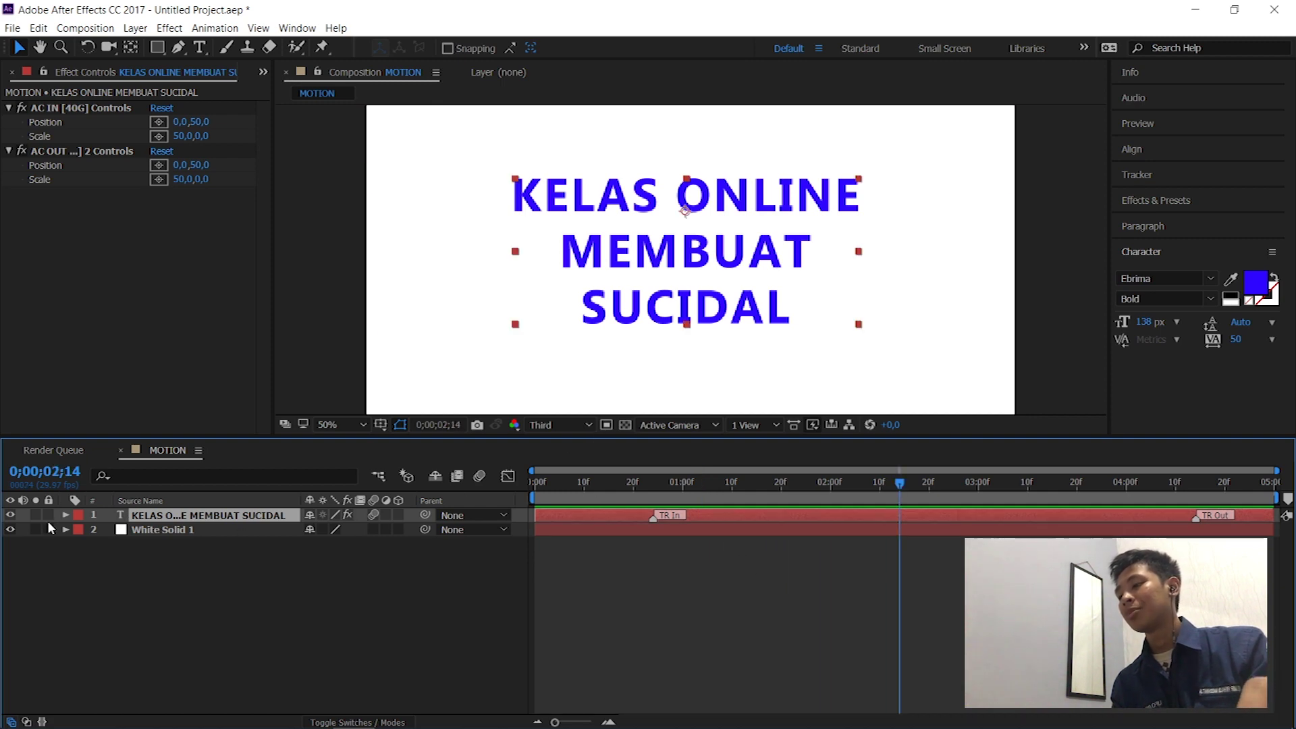
{"action": "left_click", "coordinate": [65, 515]}
{"action": "left_click", "coordinate": [65, 516]}
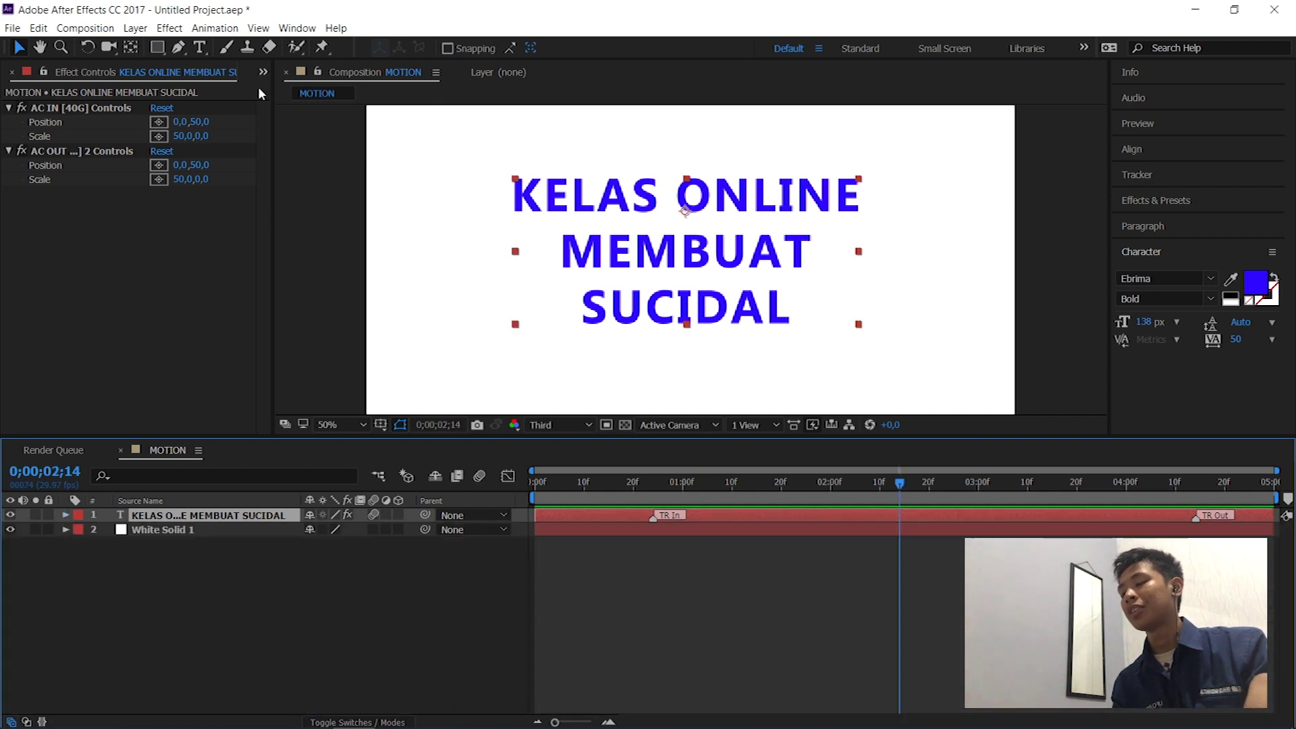
{"action": "left_click", "coordinate": [579, 482]}
{"action": "left_click", "coordinate": [544, 486]}
{"action": "left_click", "coordinate": [297, 28]}
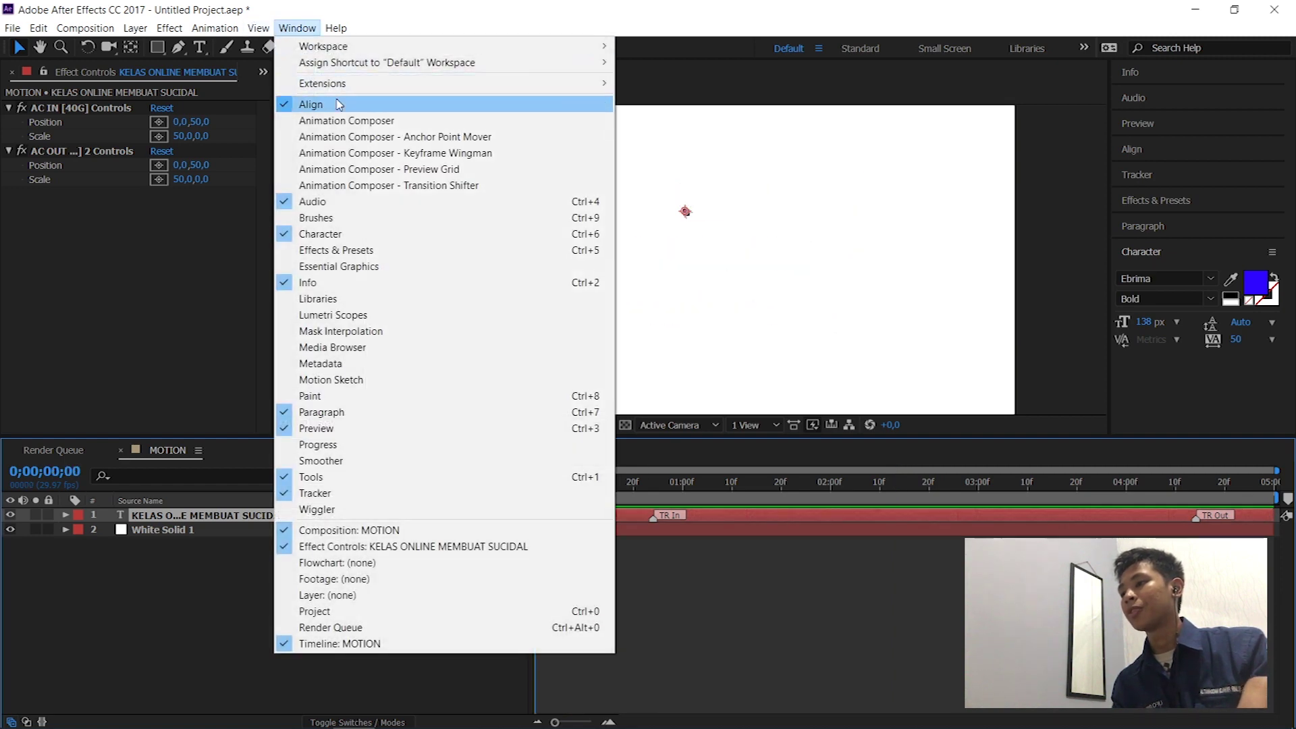
{"action": "left_click", "coordinate": [341, 121]}
{"action": "left_click", "coordinate": [644, 330]}
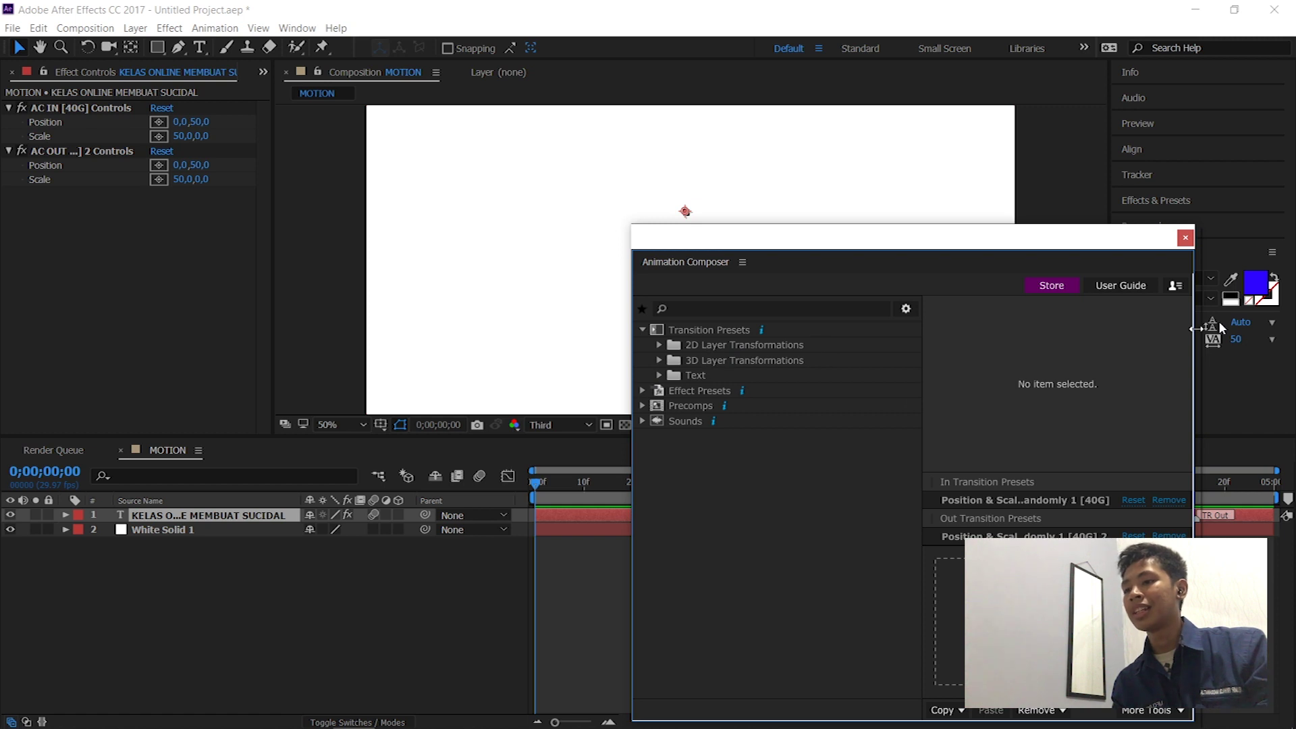
{"action": "left_click", "coordinate": [1187, 237]}
{"action": "key", "text": "space"}
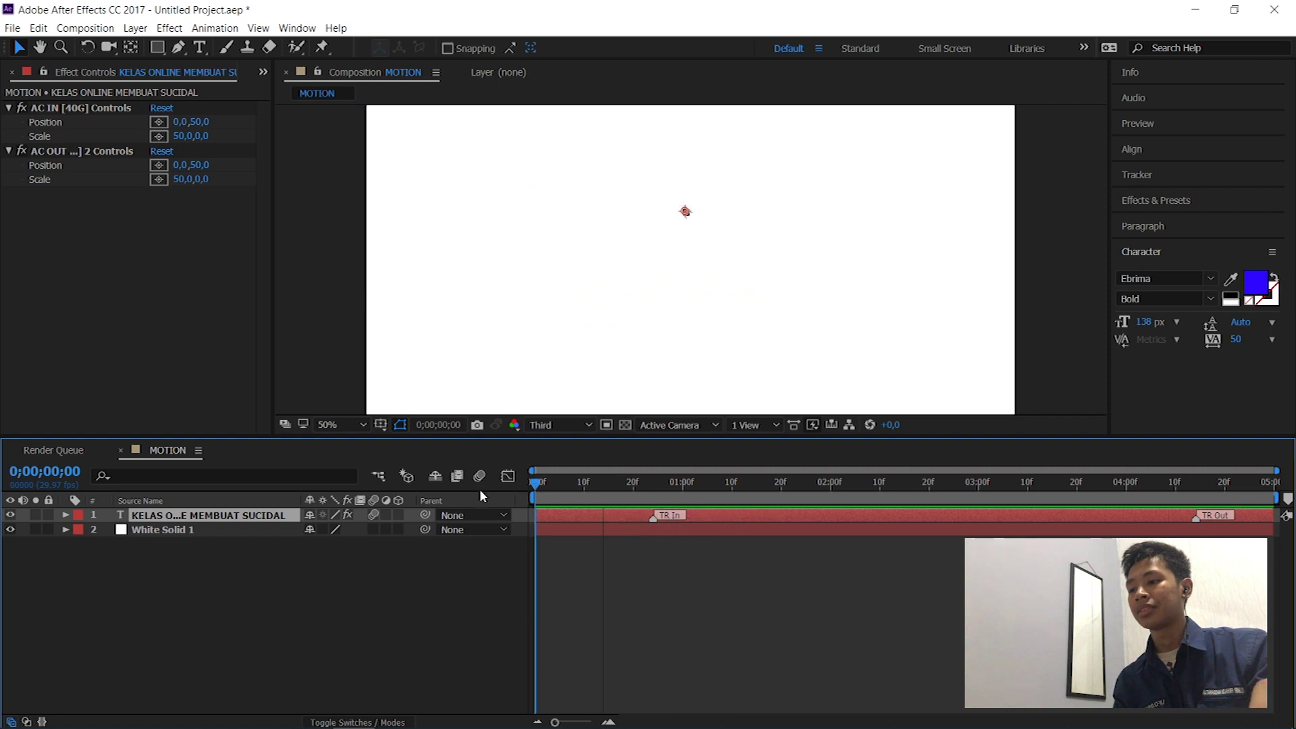
{"action": "key", "text": "space"}
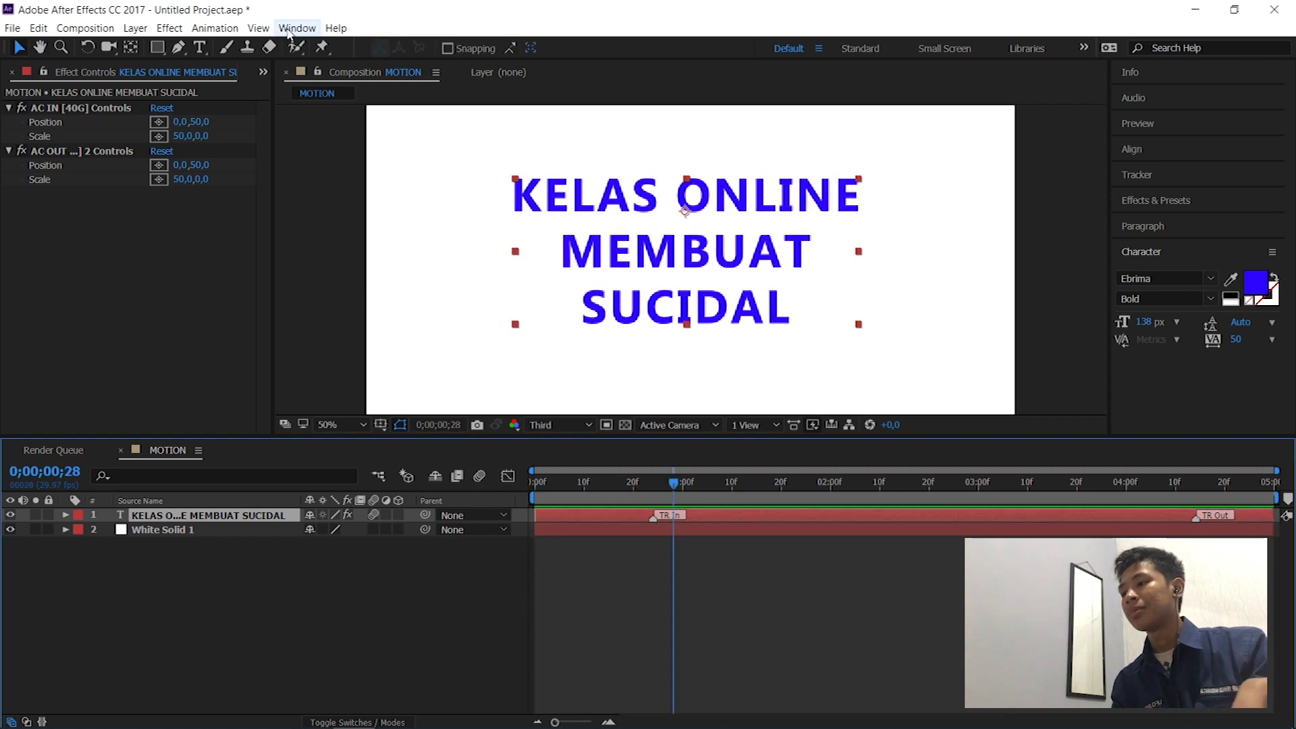
{"action": "key", "text": "space"}
{"action": "key", "text": "space"}
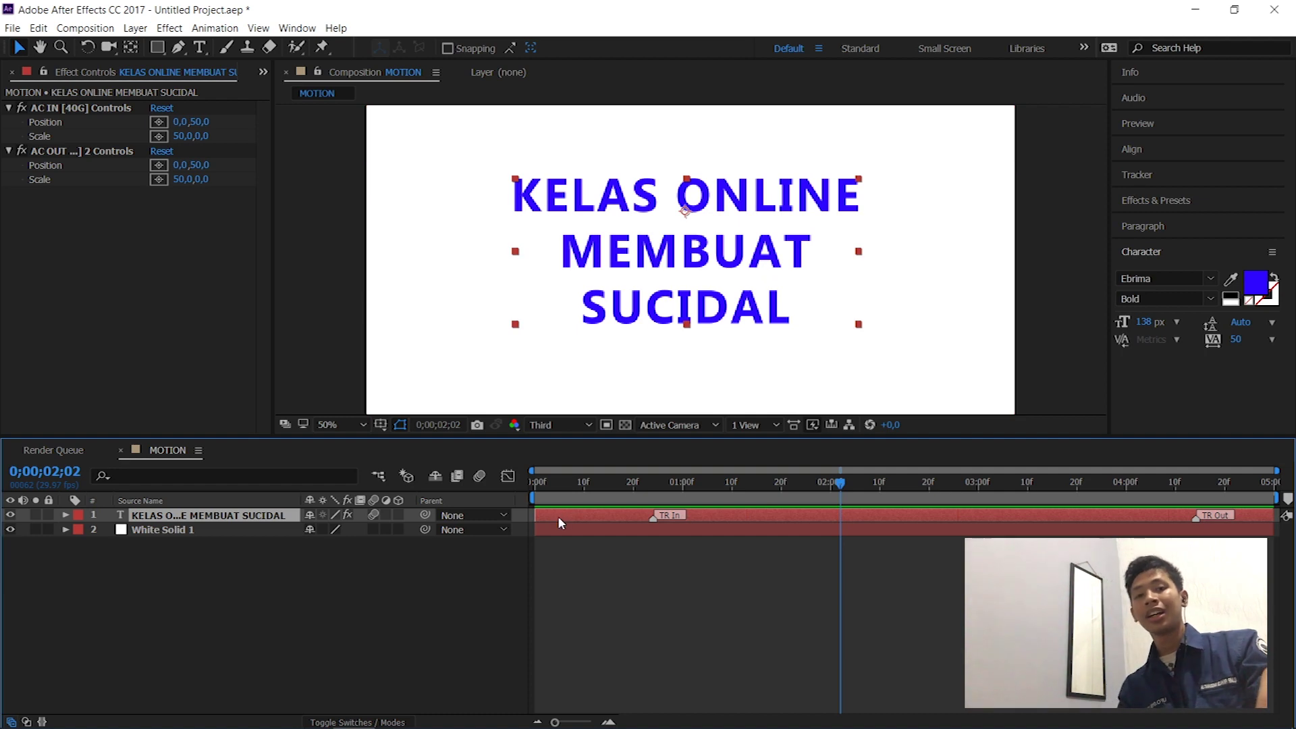
{"action": "left_click", "coordinate": [64, 516]}
{"action": "left_click", "coordinate": [64, 516]}
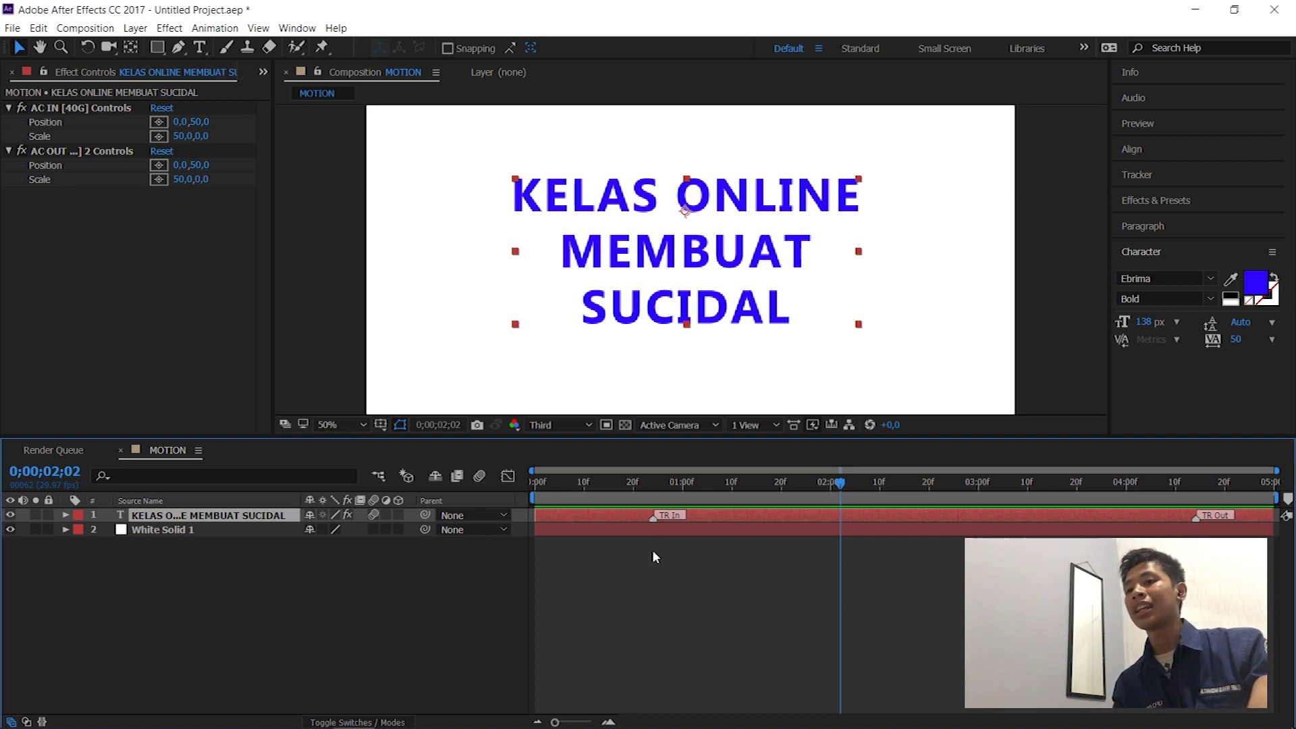
{"action": "left_click", "coordinate": [638, 482]}
{"action": "key", "text": "space"}
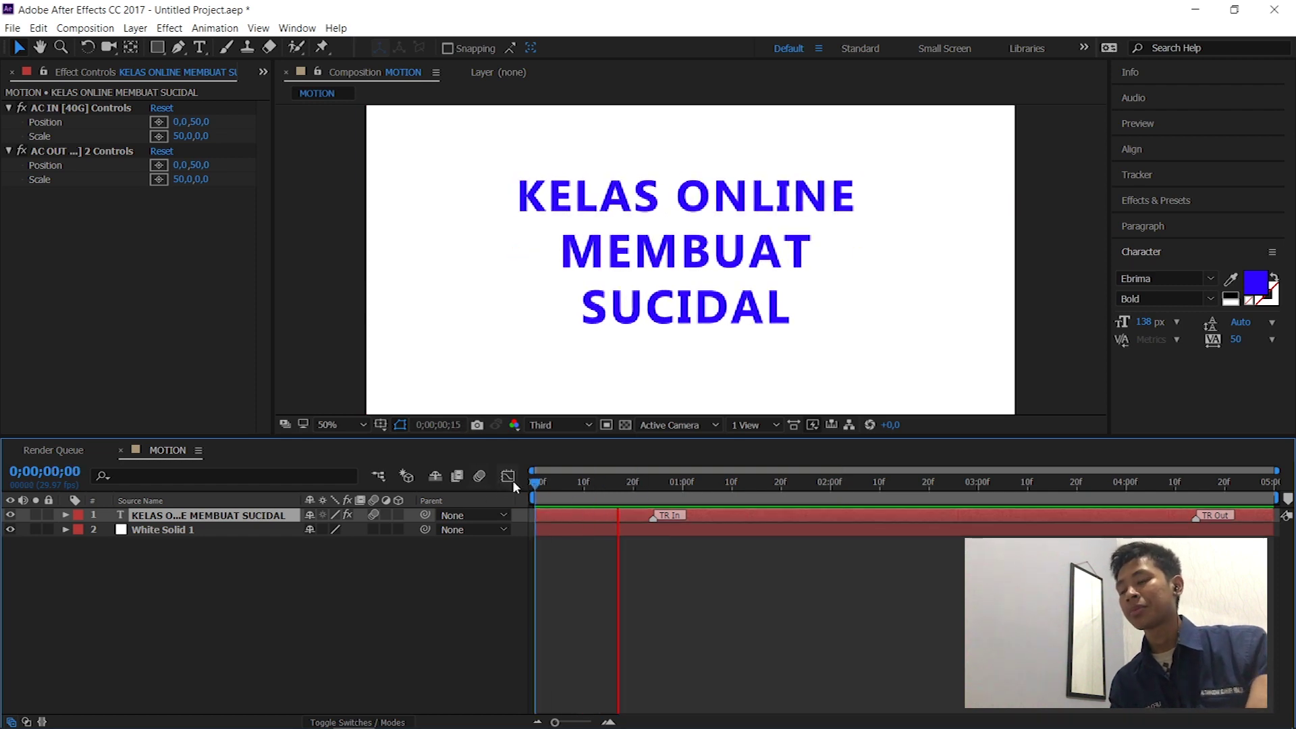
{"action": "key", "text": "space"}
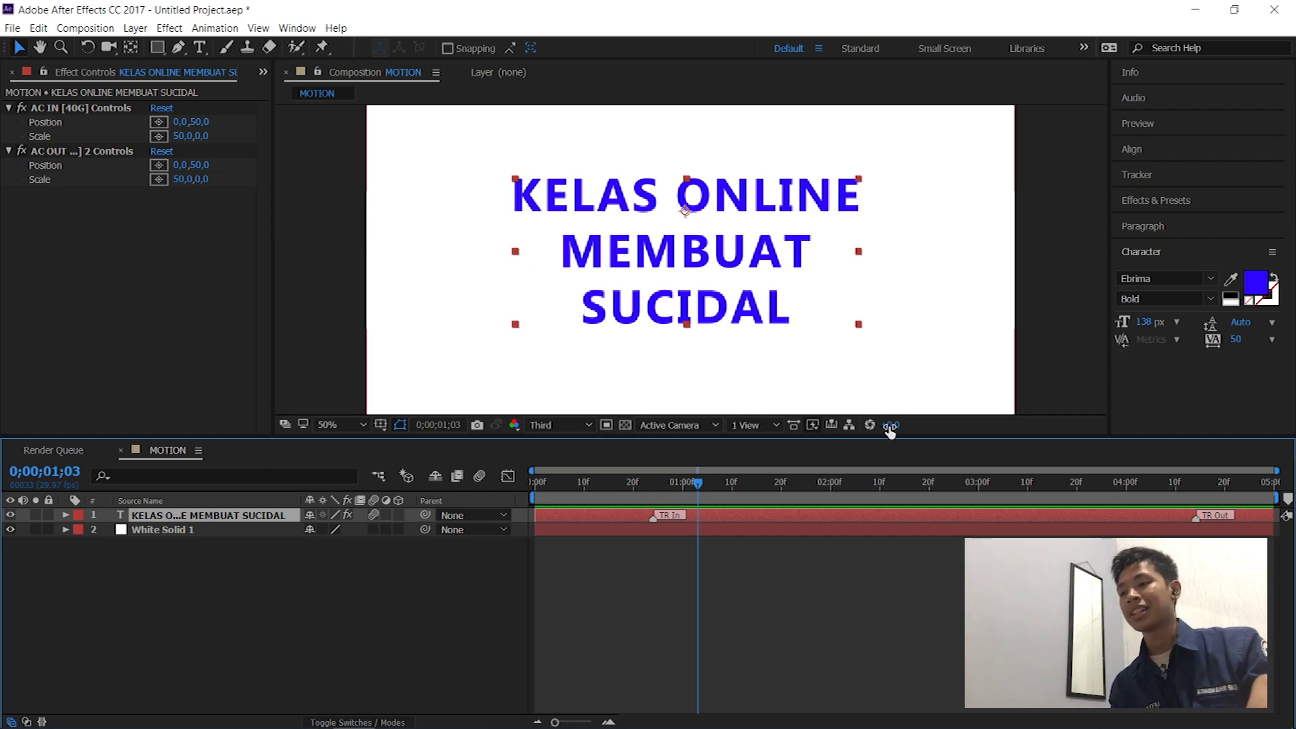
{"action": "left_click_drag", "start_coordinate": [581, 484], "coordinate": [533, 483]}
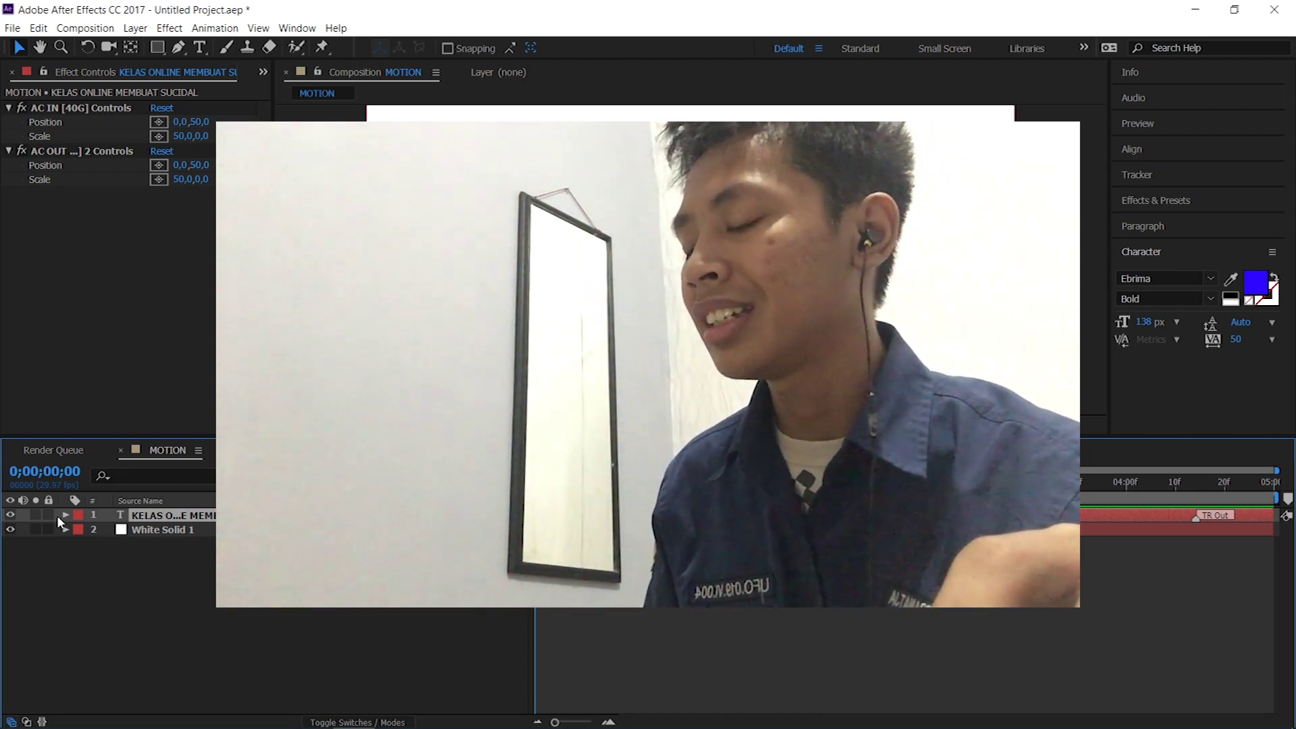
{"action": "left_click", "coordinate": [57, 516]}
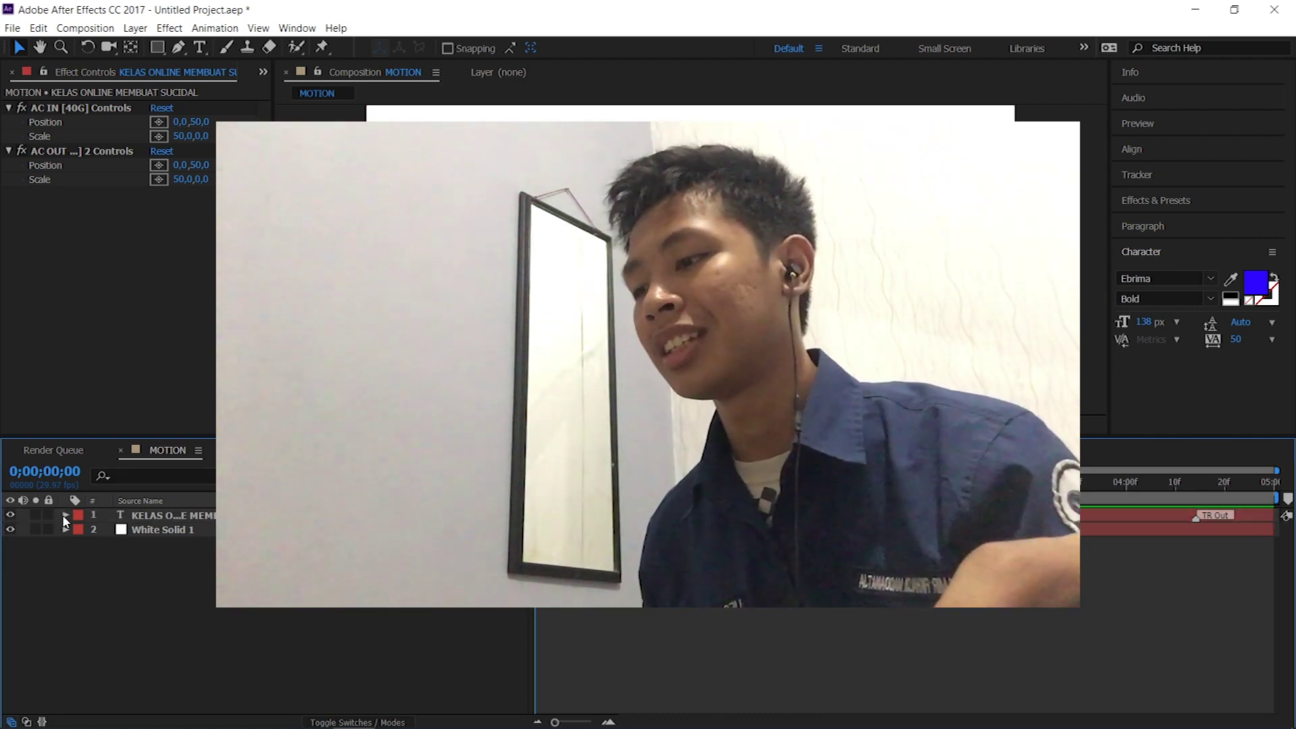
{"action": "left_click", "coordinate": [64, 515]}
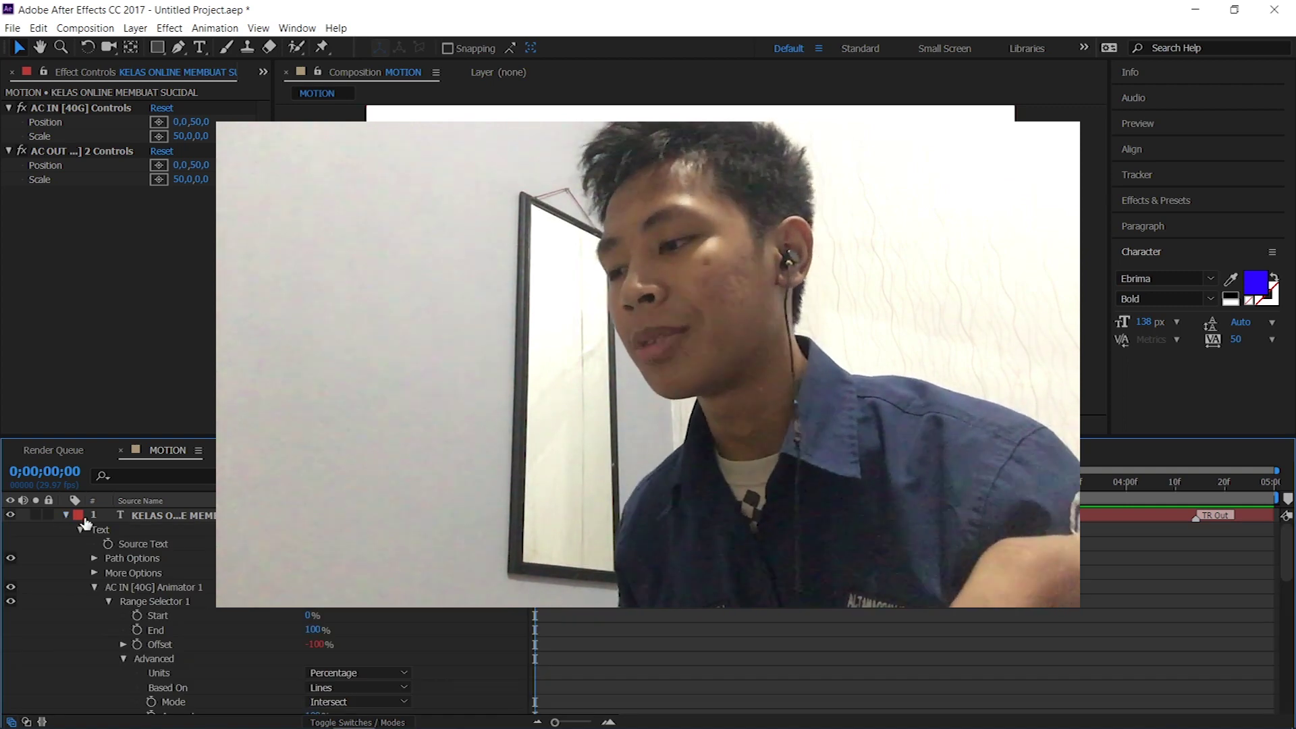
{"action": "left_click", "coordinate": [65, 515]}
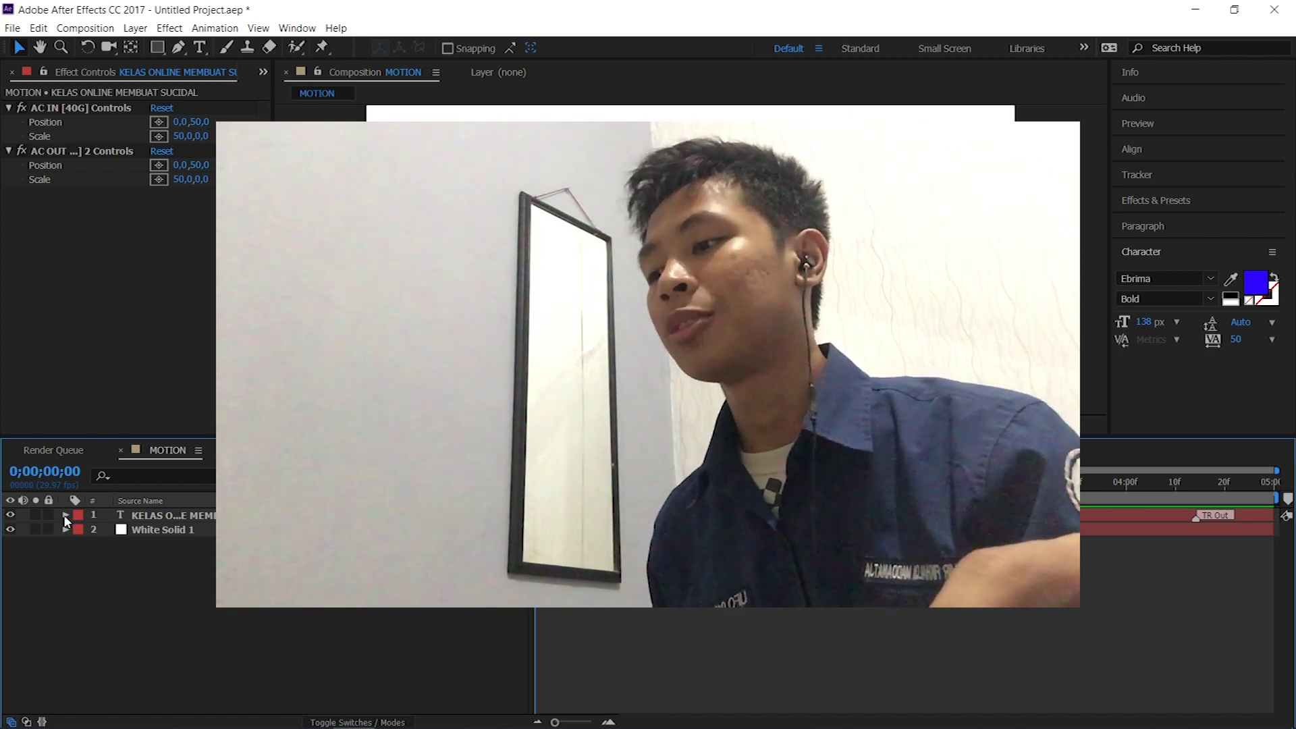
{"action": "left_click", "coordinate": [65, 516]}
{"action": "left_click", "coordinate": [64, 516]}
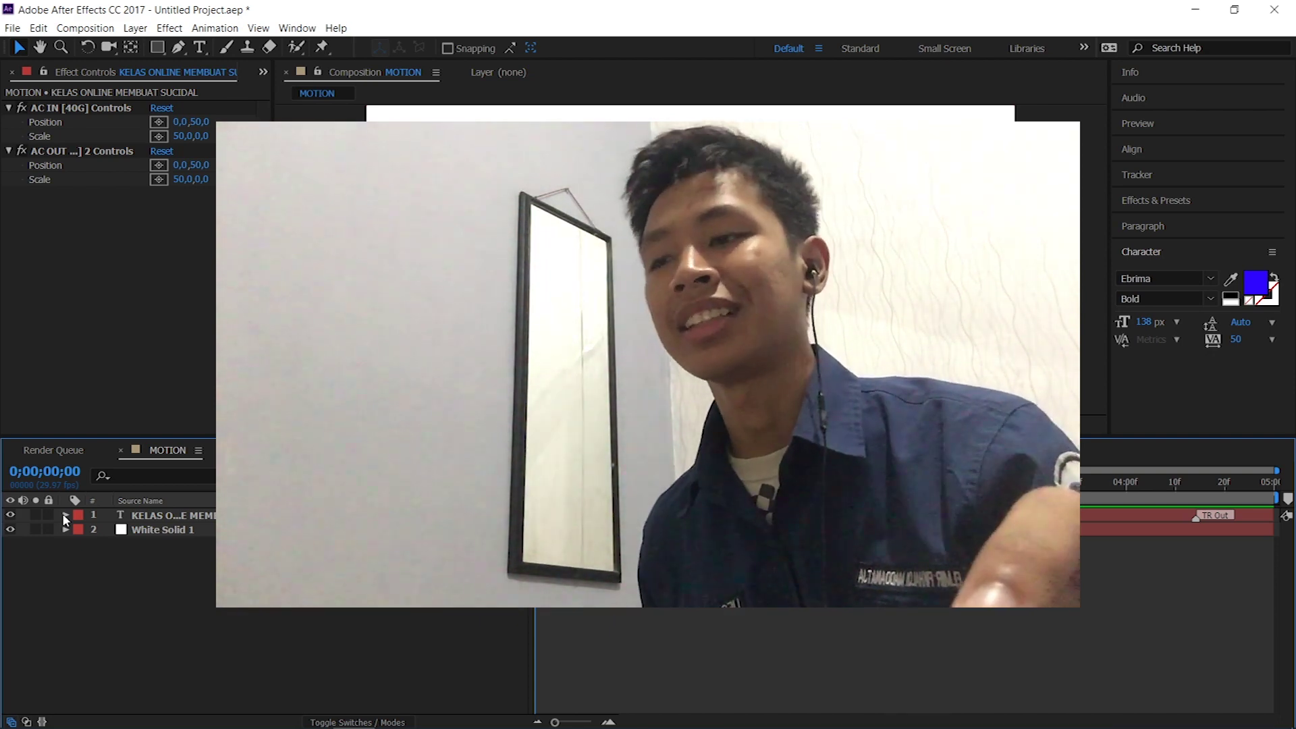
{"action": "left_click", "coordinate": [65, 516]}
{"action": "left_click", "coordinate": [65, 516]}
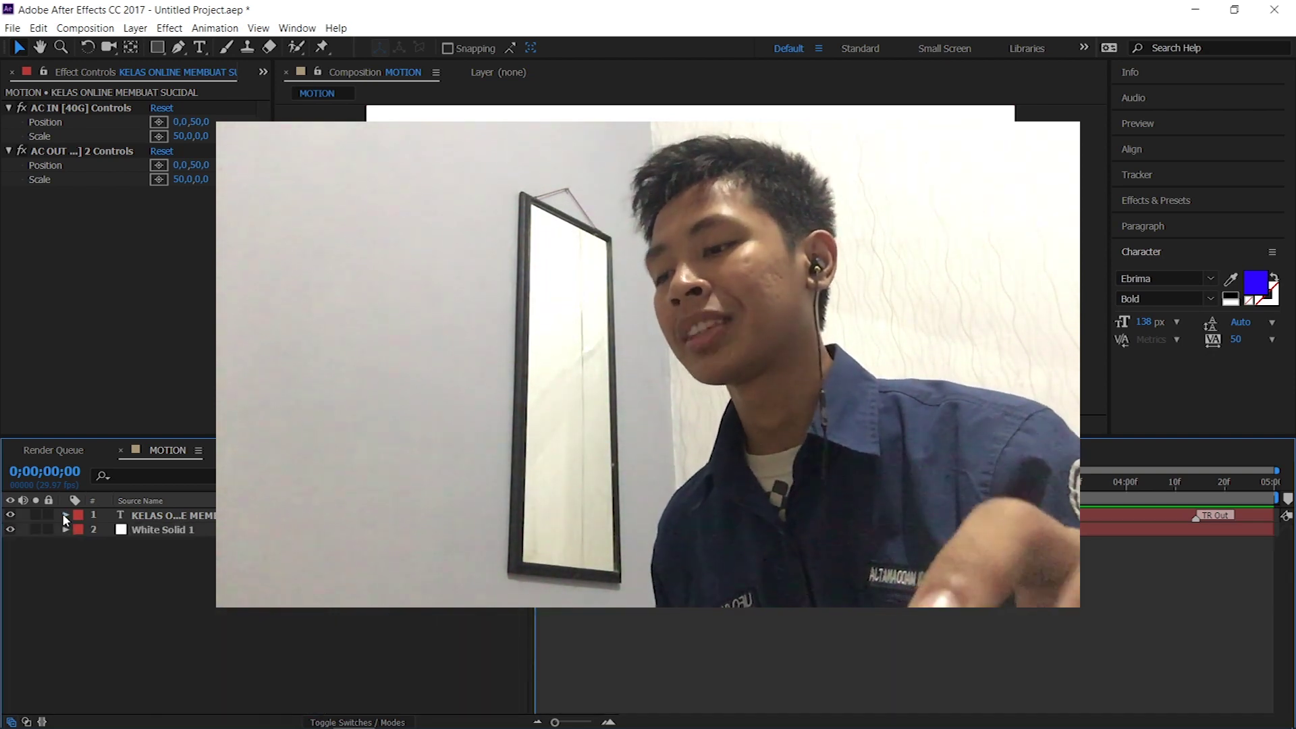